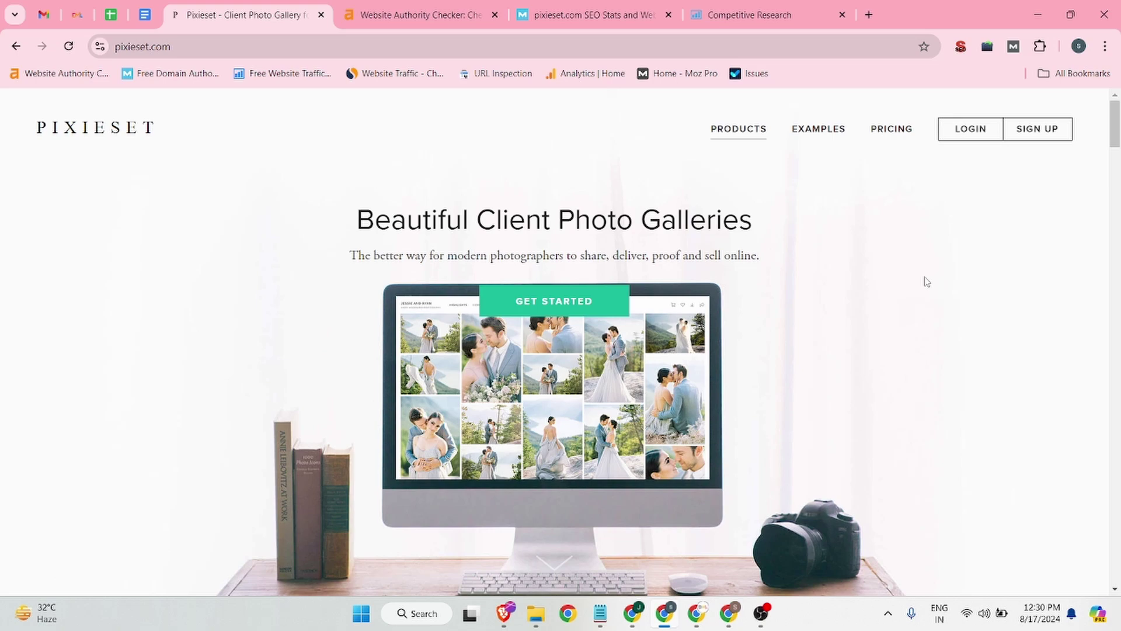
- Look over the Pixieset home page and its address
{"action": "left_click", "coordinate": [350, 46]}
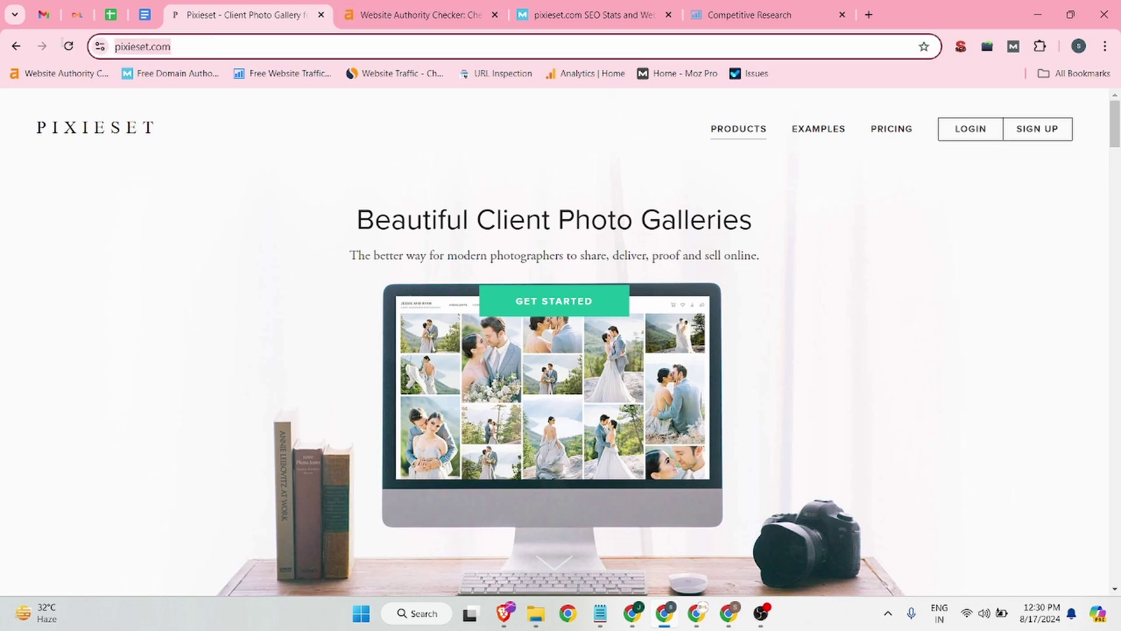
{"action": "scroll", "coordinate": [307, 314], "scroll_direction": "down", "scroll_amount": 8}
{"action": "scroll", "coordinate": [306, 317], "scroll_direction": "down", "scroll_amount": 5}
{"action": "scroll", "coordinate": [363, 430], "scroll_direction": "up", "scroll_amount": 10}
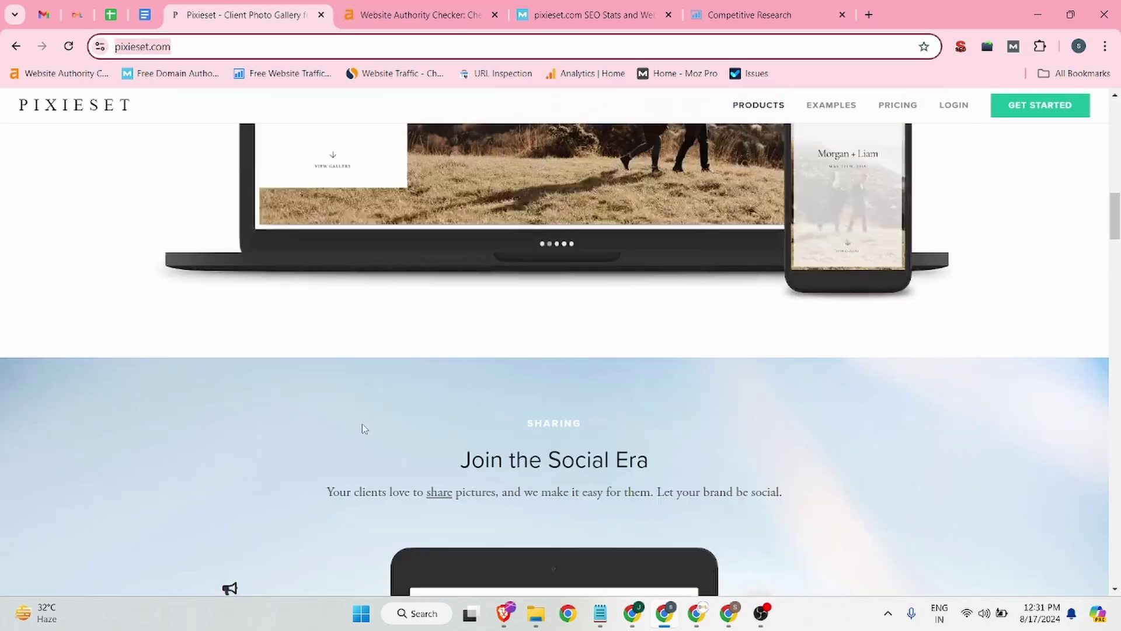
{"action": "scroll", "coordinate": [363, 430], "scroll_direction": "up", "scroll_amount": 3}
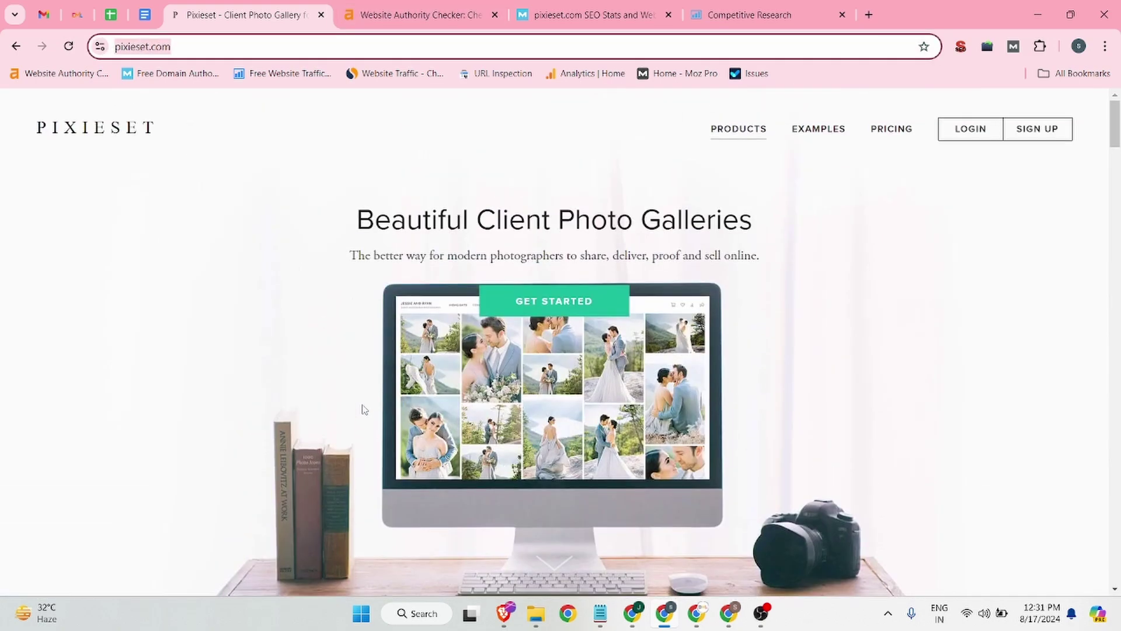
- Review pixieset.com's authority, spam score and traffic by country in the Ahrefs, Moz and SE Ranking reports
{"action": "left_click", "coordinate": [456, 12]}
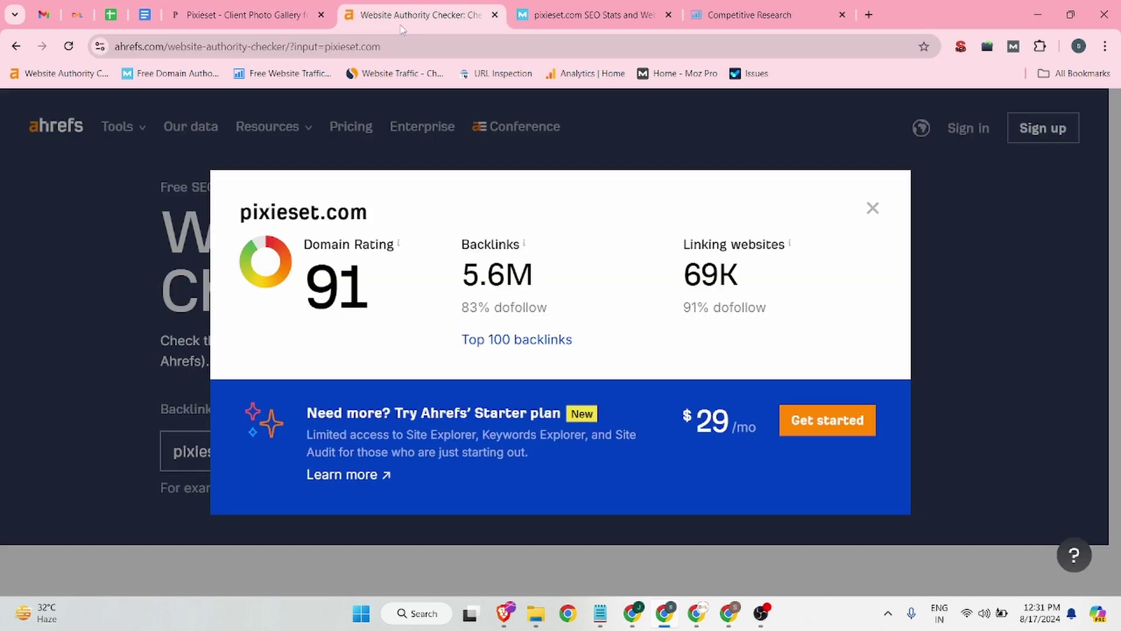
{"action": "left_click", "coordinate": [606, 12]}
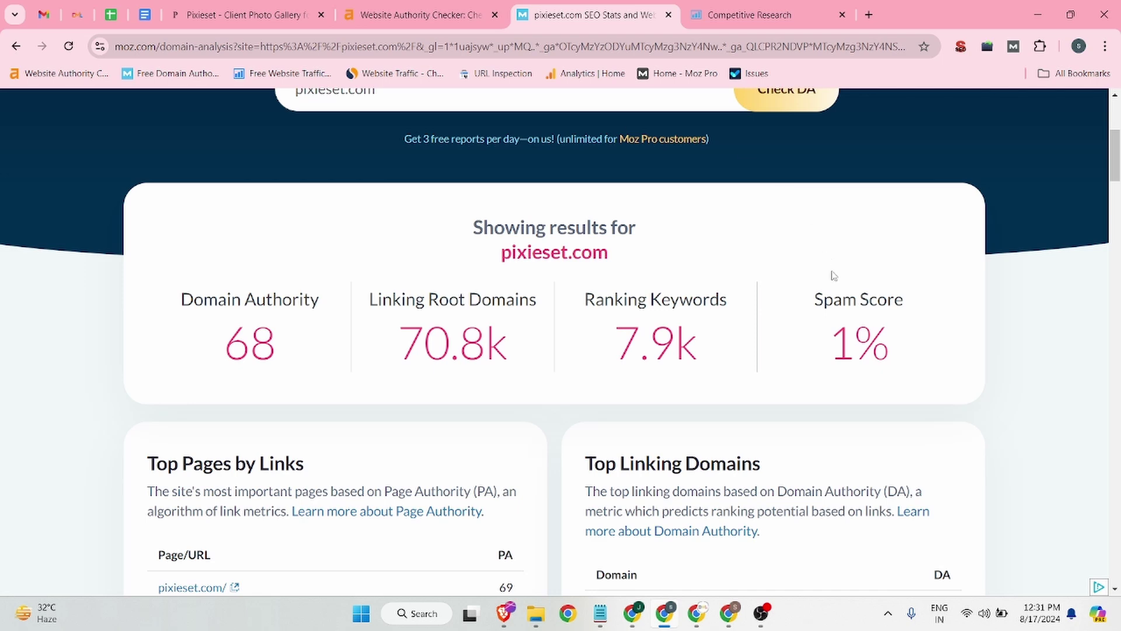
{"action": "left_click", "coordinate": [781, 5]}
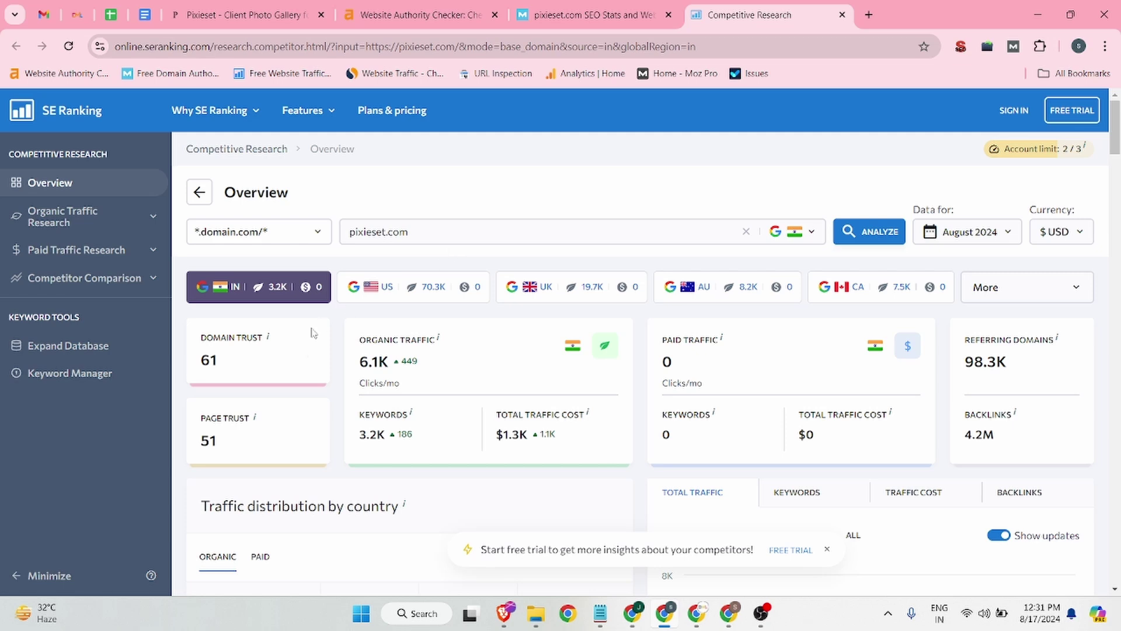
{"action": "scroll", "coordinate": [320, 321], "scroll_direction": "down", "scroll_amount": 8}
{"action": "scroll", "coordinate": [427, 353], "scroll_direction": "up", "scroll_amount": 1}
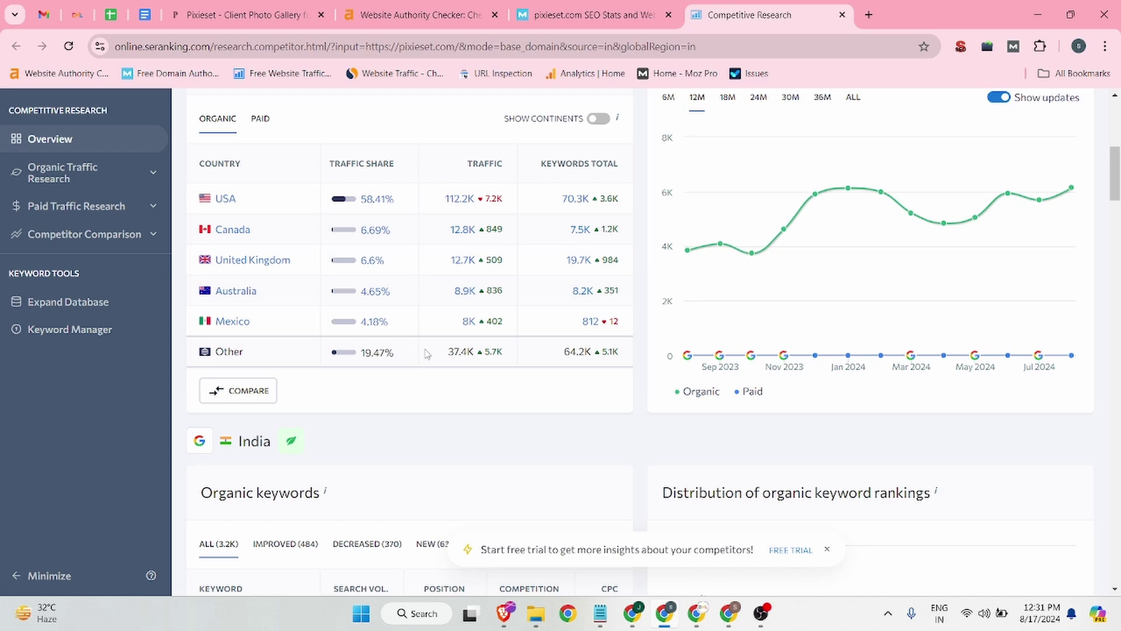
- Open the Pixieset free account registration and enter DML Training as the business name
{"action": "left_click", "coordinate": [227, 6]}
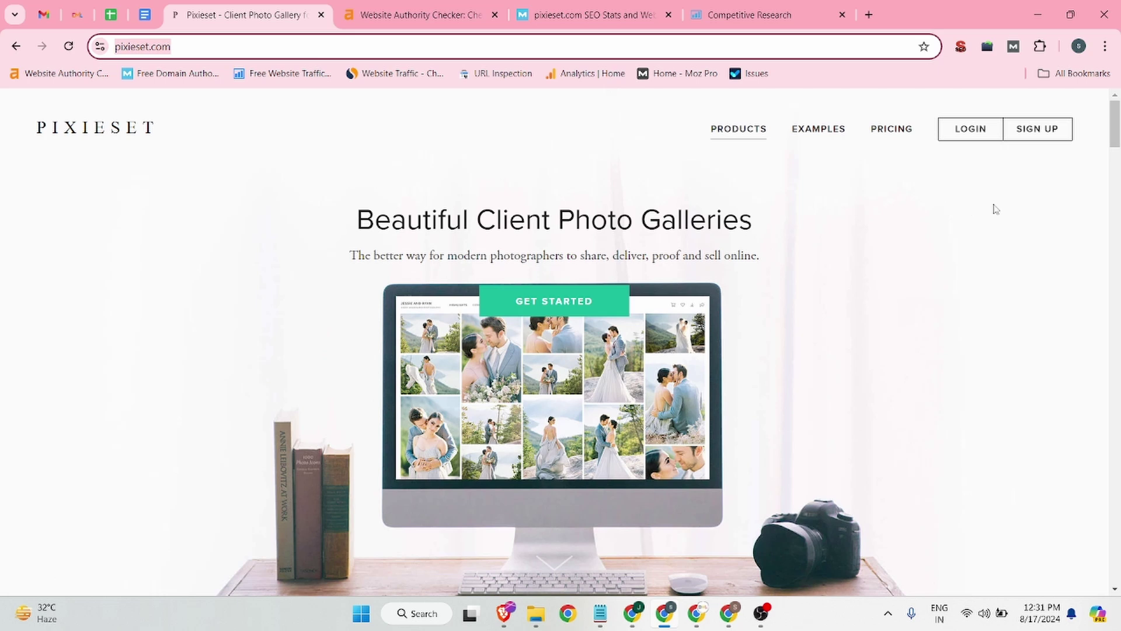
{"action": "left_click", "coordinate": [1045, 131]}
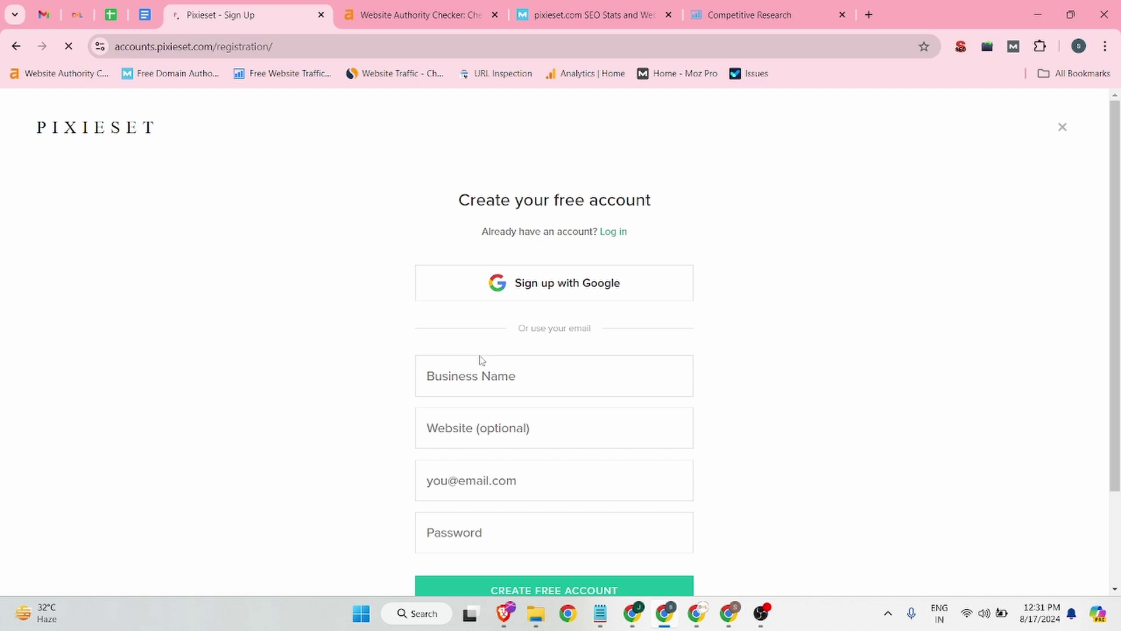
{"action": "left_click", "coordinate": [471, 377]}
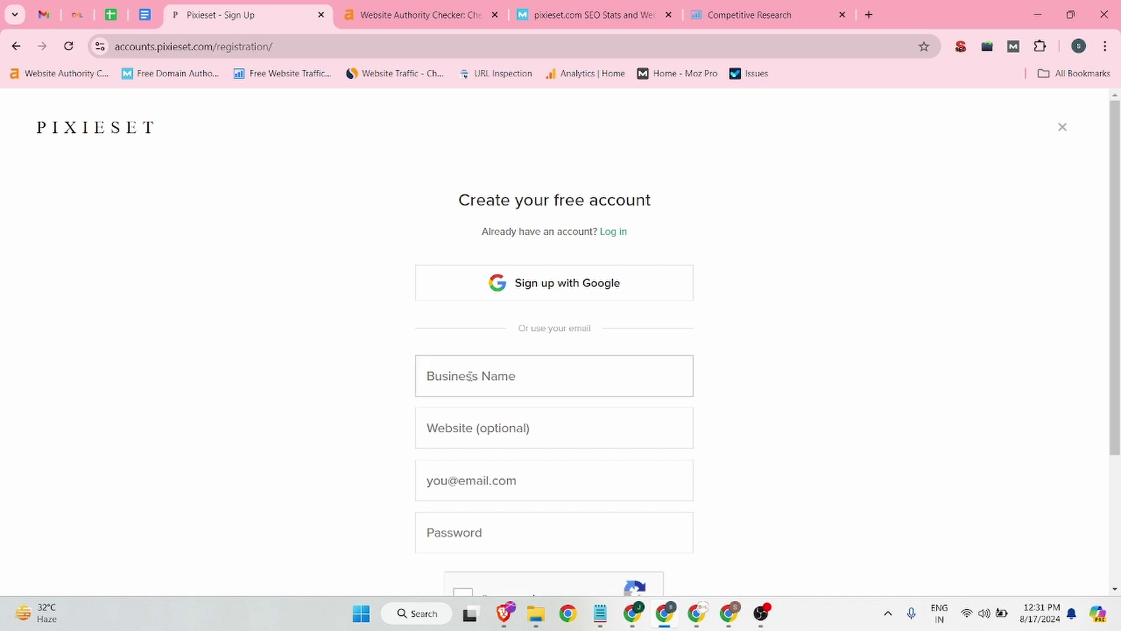
{"action": "type", "text": "DML Training"}
{"action": "left_click", "coordinate": [477, 432]}
{"action": "left_click", "coordinate": [90, 14]}
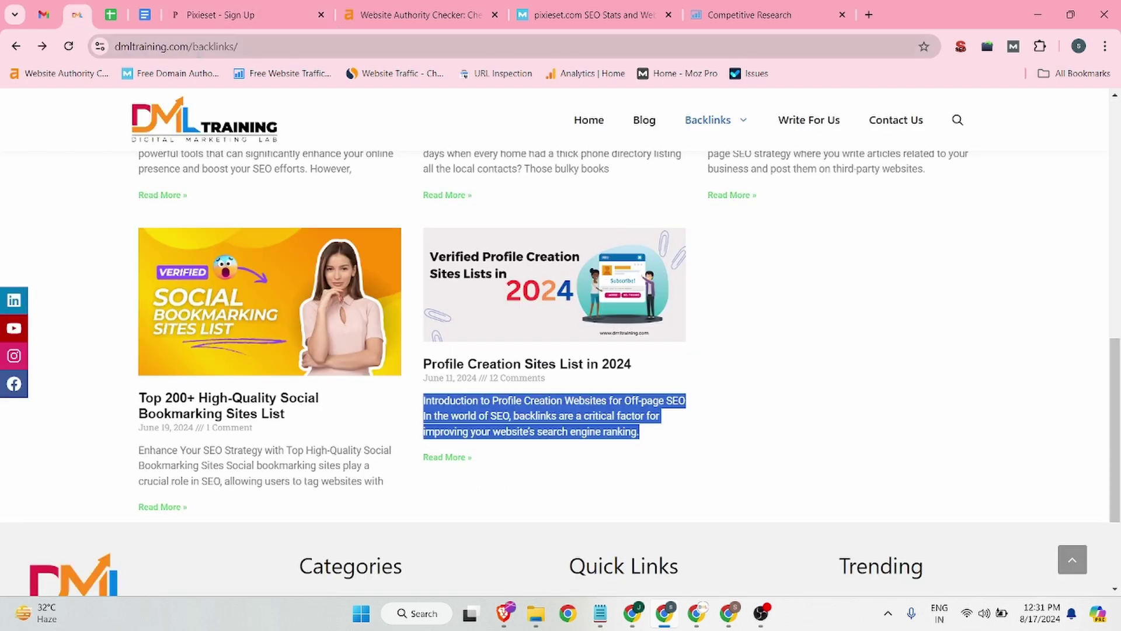
{"action": "left_click", "coordinate": [176, 46]}
{"action": "key", "text": "ctrl+c"}
{"action": "left_click", "coordinate": [234, 14]}
{"action": "key", "text": "ctrl+v"}
- Fill in the account e-mail address and password using the browser's suggestions
{"action": "left_click", "coordinate": [503, 482]}
{"action": "left_click", "coordinate": [604, 528]}
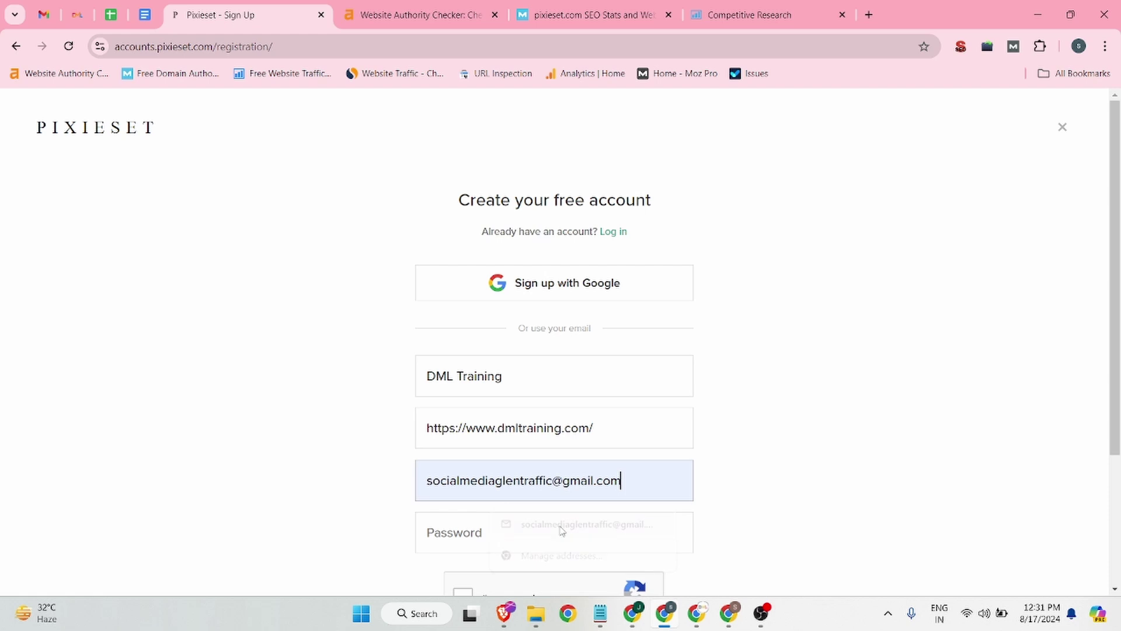
{"action": "left_click", "coordinate": [465, 528]}
{"action": "left_click", "coordinate": [698, 450]}
- Complete the reCAPTCHA check and submit the registration to create the free account
{"action": "scroll", "coordinate": [519, 385], "scroll_direction": "down", "scroll_amount": 3}
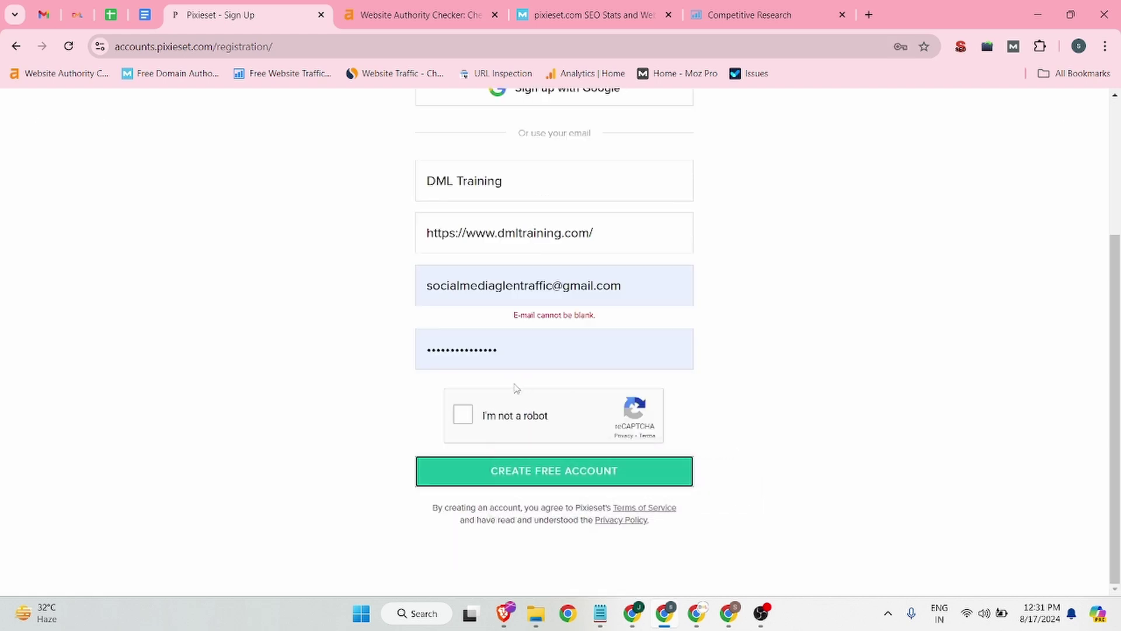
{"action": "left_click", "coordinate": [465, 416]}
{"action": "left_click", "coordinate": [539, 471]}
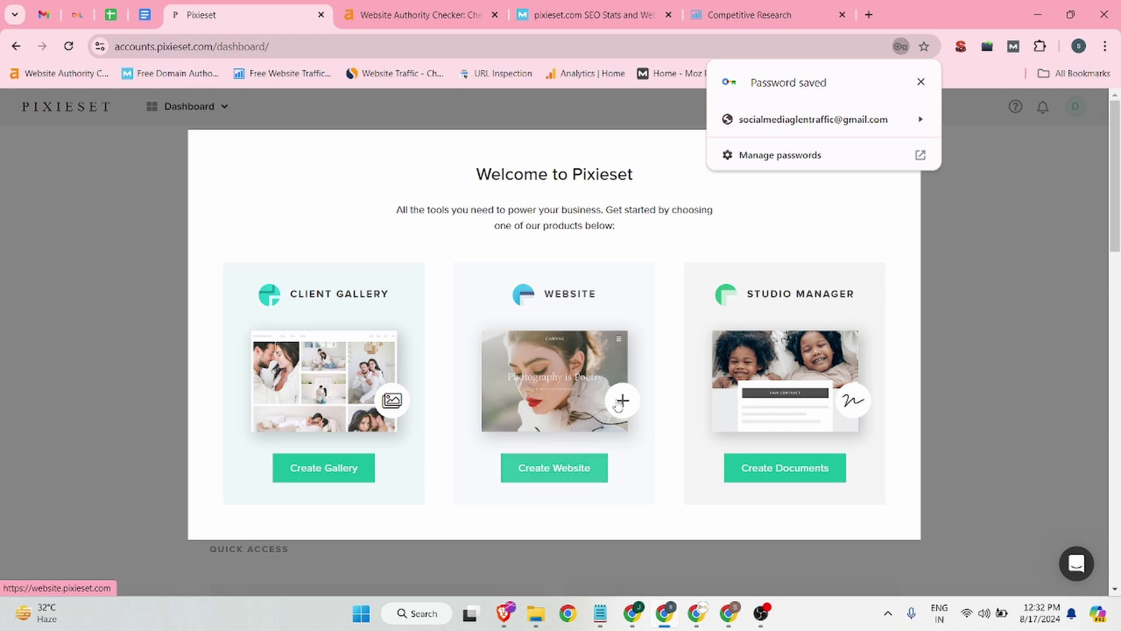
- Create a website from the welcome screen and apply the West theme to it
{"action": "left_click", "coordinate": [529, 478]}
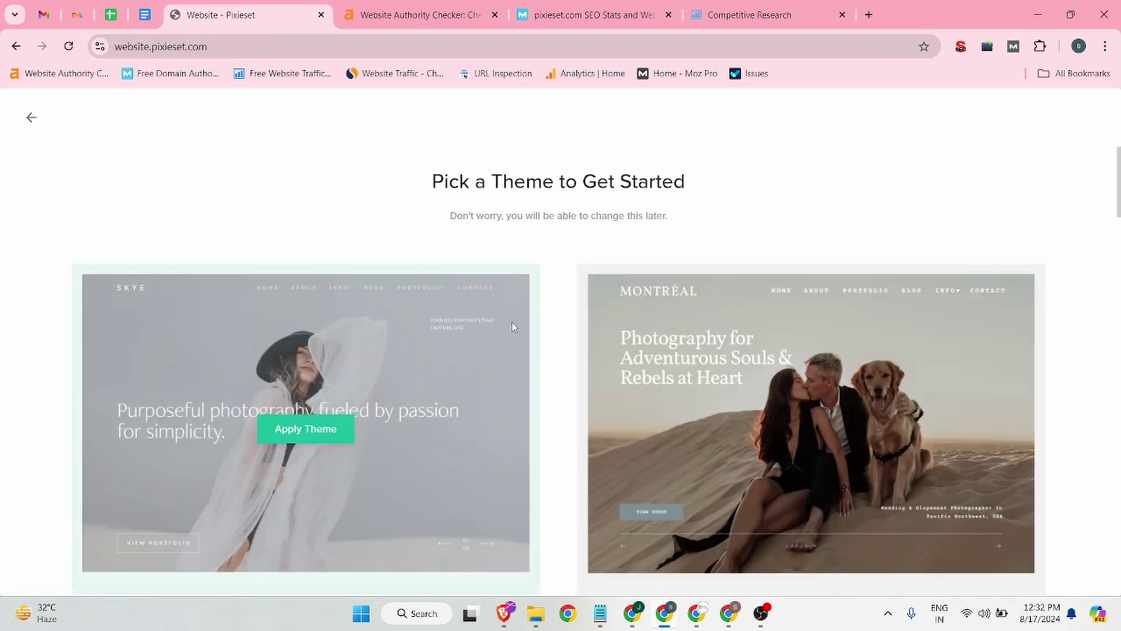
{"action": "scroll", "coordinate": [538, 338], "scroll_direction": "down", "scroll_amount": 2}
{"action": "scroll", "coordinate": [445, 318], "scroll_direction": "up", "scroll_amount": 2}
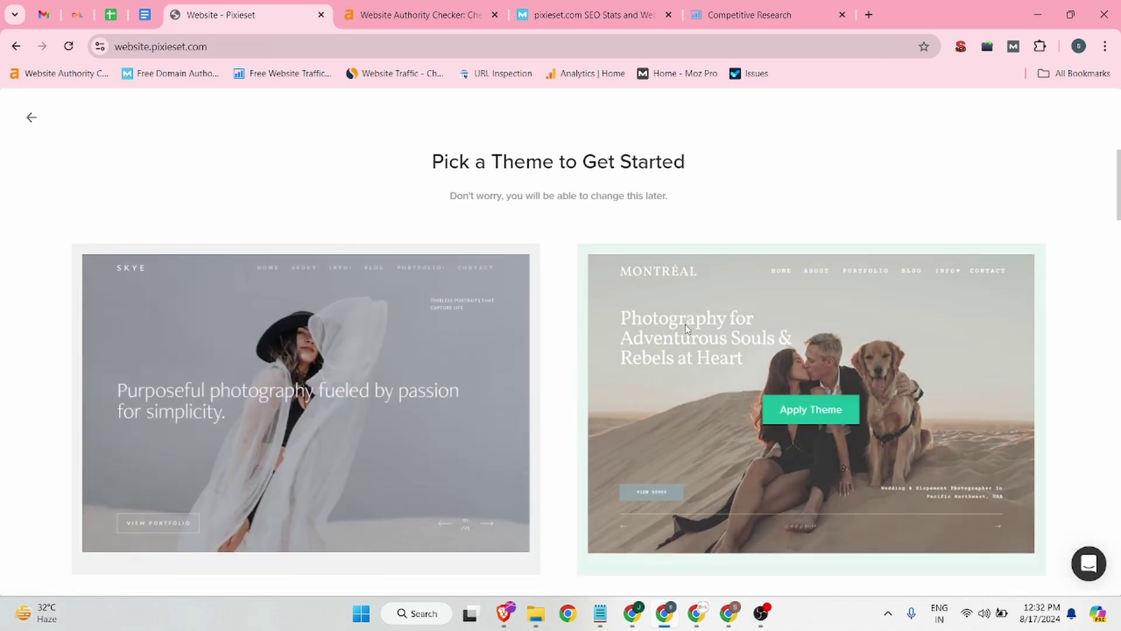
{"action": "scroll", "coordinate": [686, 328], "scroll_direction": "down", "scroll_amount": 13}
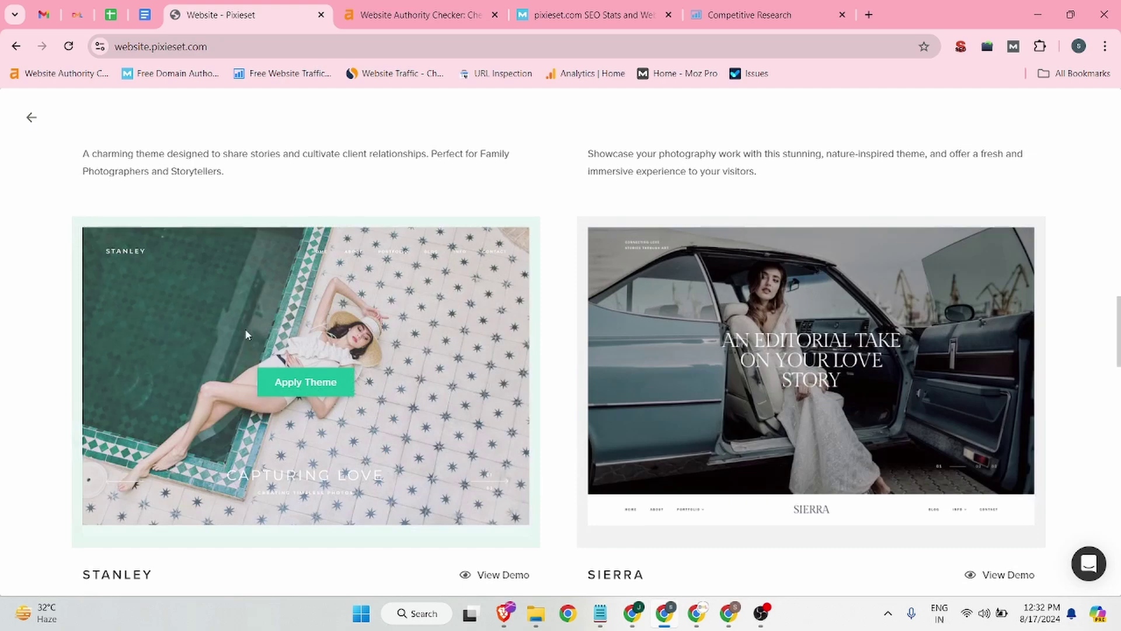
{"action": "scroll", "coordinate": [248, 331], "scroll_direction": "down", "scroll_amount": 10}
{"action": "scroll", "coordinate": [413, 263], "scroll_direction": "down", "scroll_amount": 9}
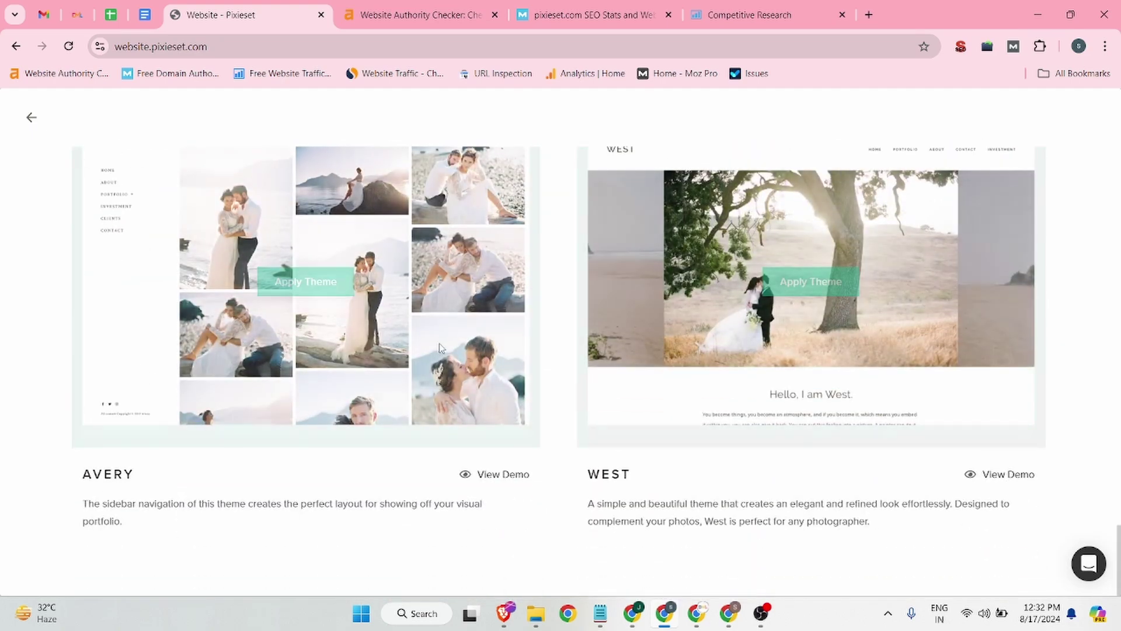
{"action": "scroll", "coordinate": [892, 332], "scroll_direction": "up", "scroll_amount": 3}
{"action": "left_click", "coordinate": [812, 427]}
{"action": "scroll", "coordinate": [613, 368], "scroll_direction": "down", "scroll_amount": 3}
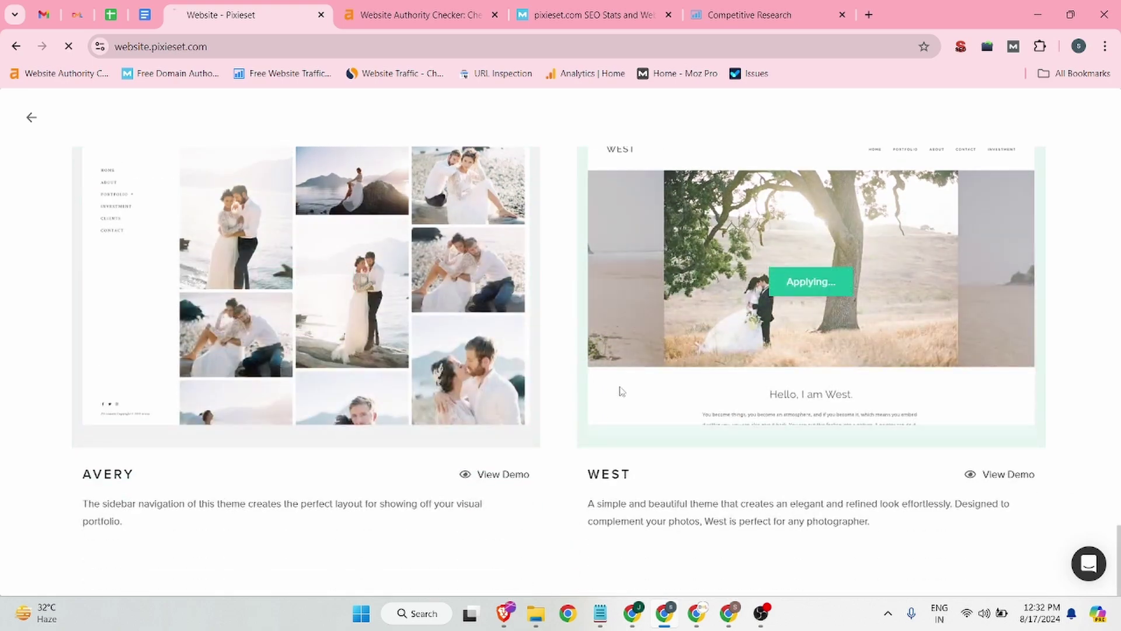
{"action": "scroll", "coordinate": [619, 386], "scroll_direction": "up", "scroll_amount": 10}
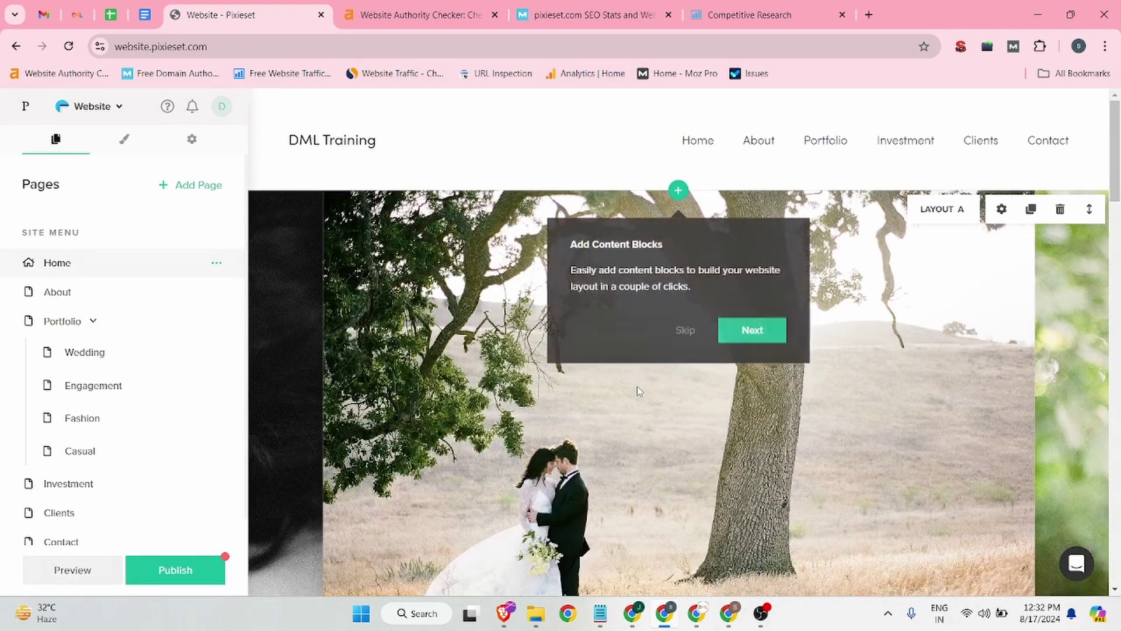
- Open the website's SEO Manager settings and skip the content blocks tour
{"action": "left_click", "coordinate": [192, 139]}
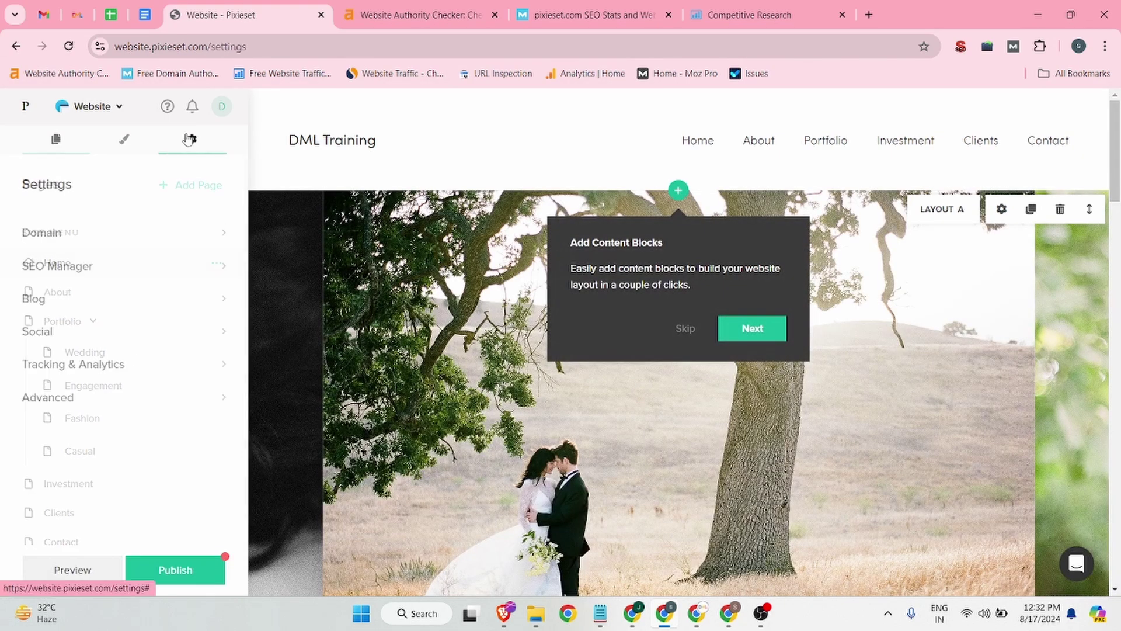
{"action": "left_click", "coordinate": [47, 265]}
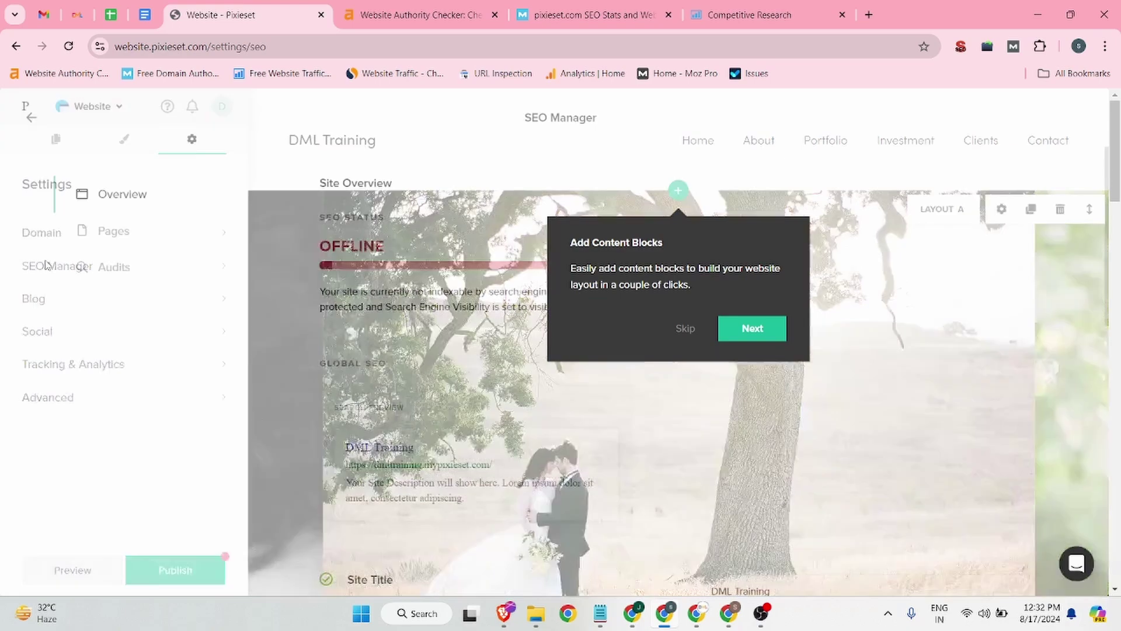
{"action": "left_click", "coordinate": [686, 328]}
{"action": "scroll", "coordinate": [468, 316], "scroll_direction": "down", "scroll_amount": 7}
{"action": "scroll", "coordinate": [765, 177], "scroll_direction": "up", "scroll_amount": 4}
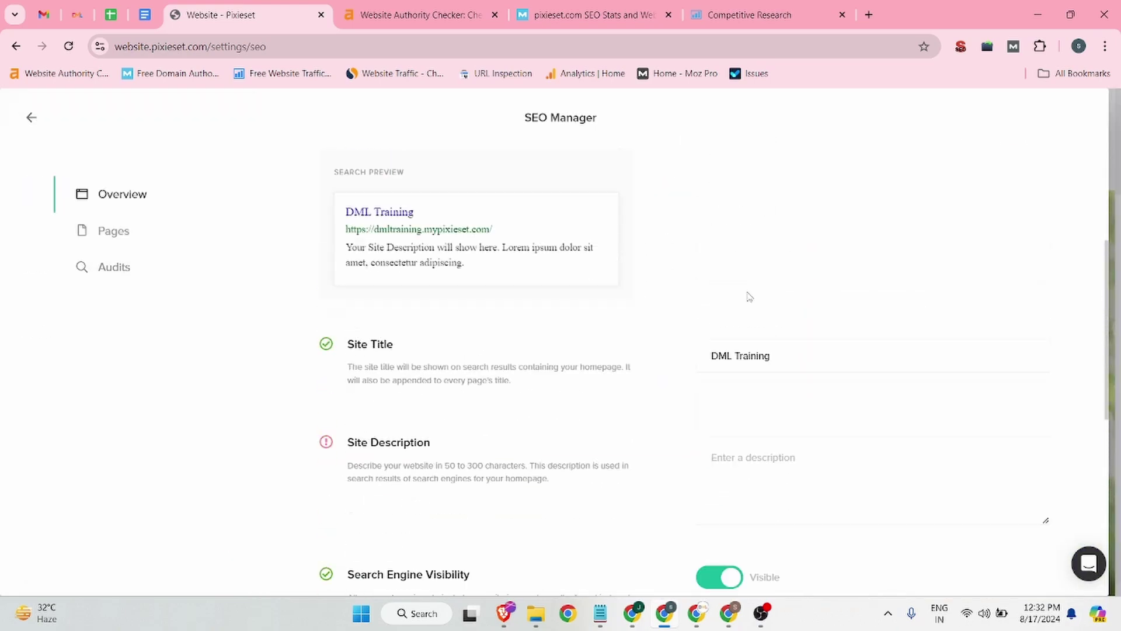
- Replace the site title with the DML Training home page headline, "Achieve Your Goals with Top-Tier Digital Marketing Training"
{"action": "left_click", "coordinate": [834, 366]}
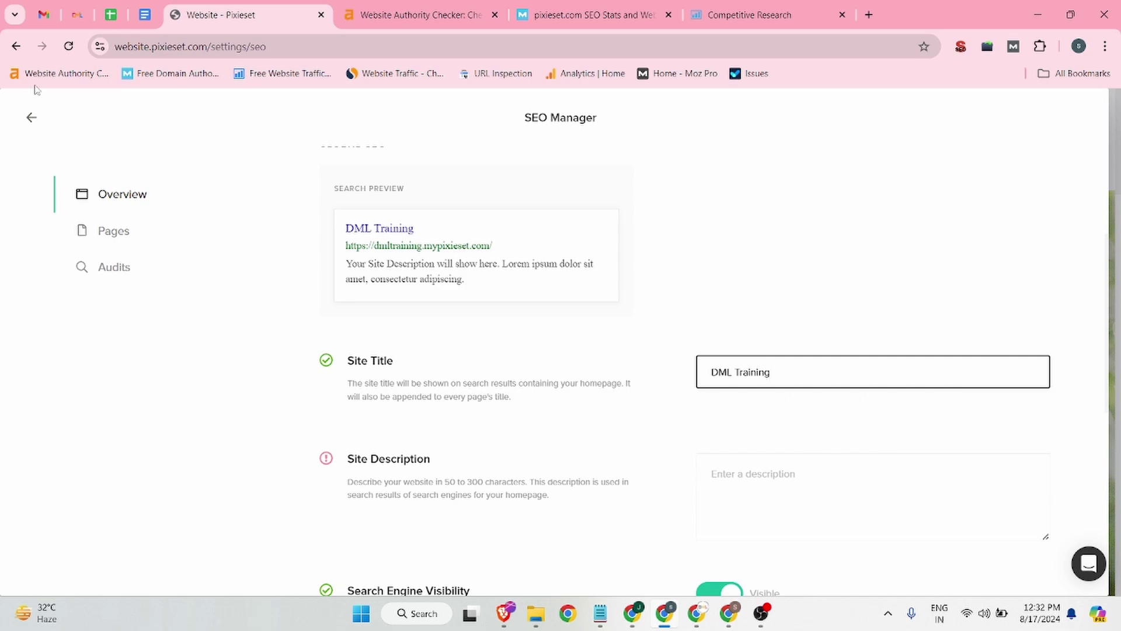
{"action": "left_click", "coordinate": [77, 15]}
{"action": "scroll", "coordinate": [510, 156], "scroll_direction": "up", "scroll_amount": 10}
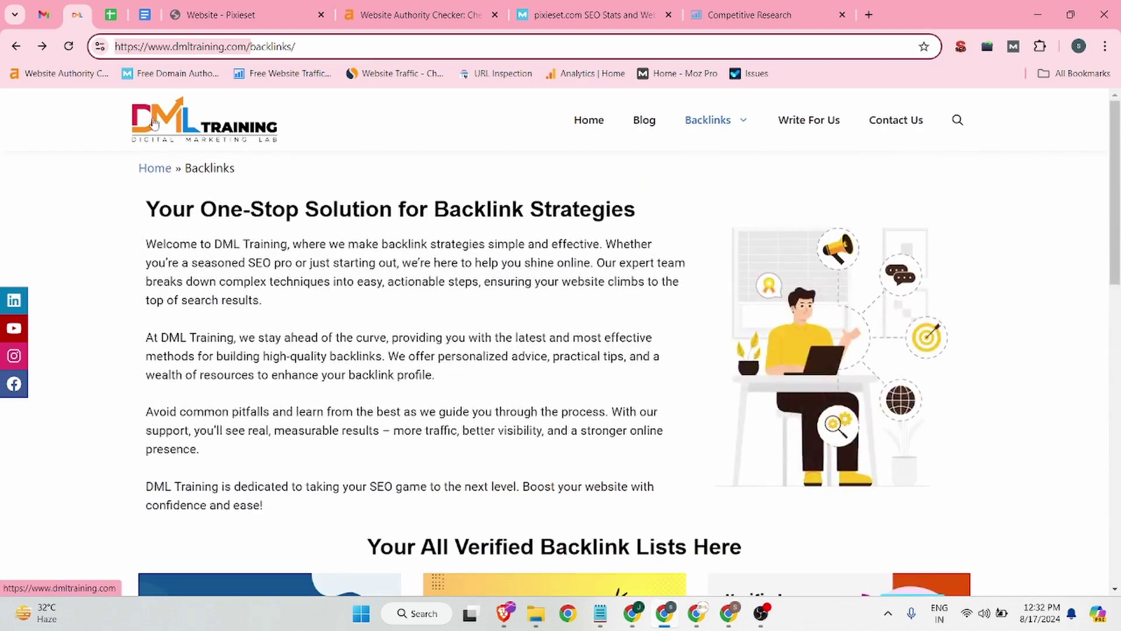
{"action": "left_click", "coordinate": [154, 123]}
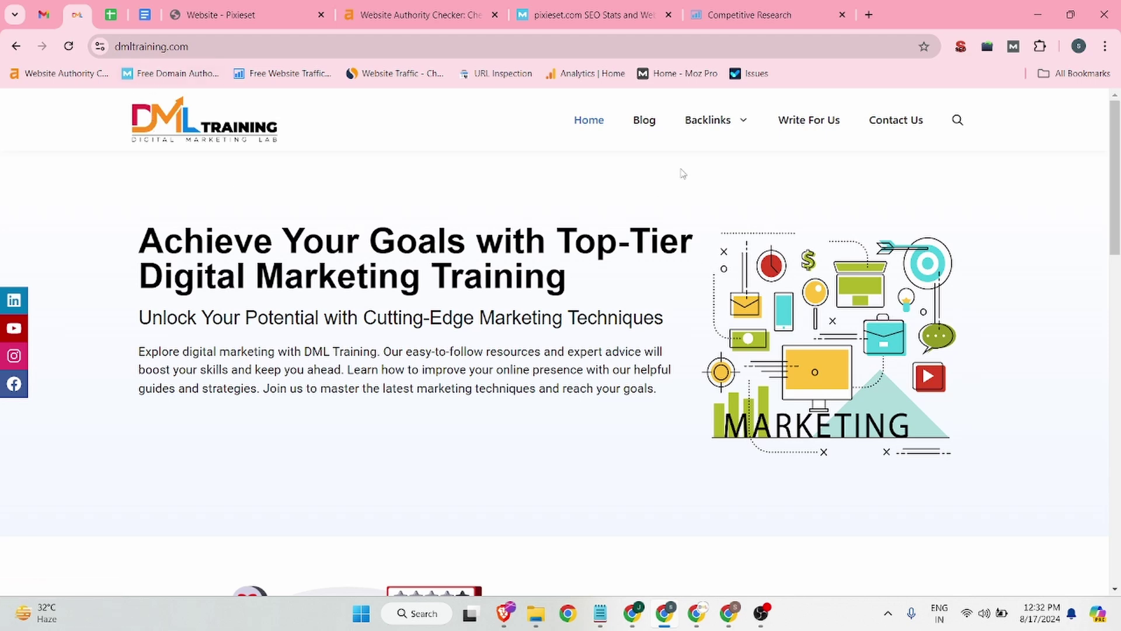
{"action": "left_click_drag", "start_coordinate": [153, 244], "coordinate": [602, 282]}
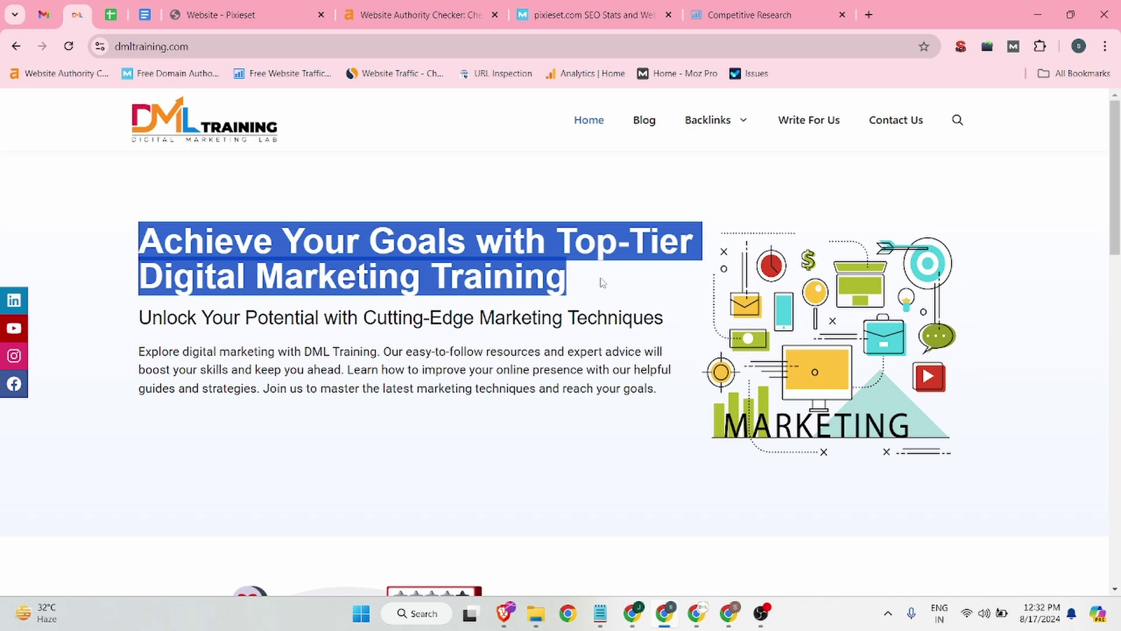
{"action": "left_click", "coordinate": [960, 46]}
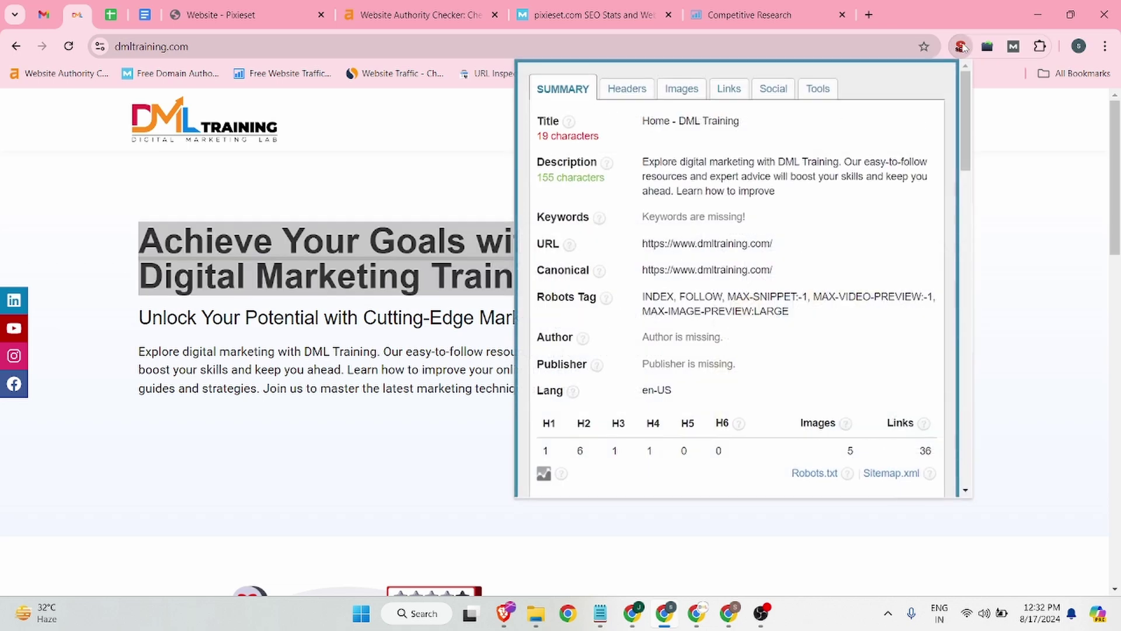
{"action": "key", "text": "Escape"}
{"action": "left_click_drag", "start_coordinate": [125, 238], "coordinate": [648, 279]}
{"action": "key", "text": "ctrl+c"}
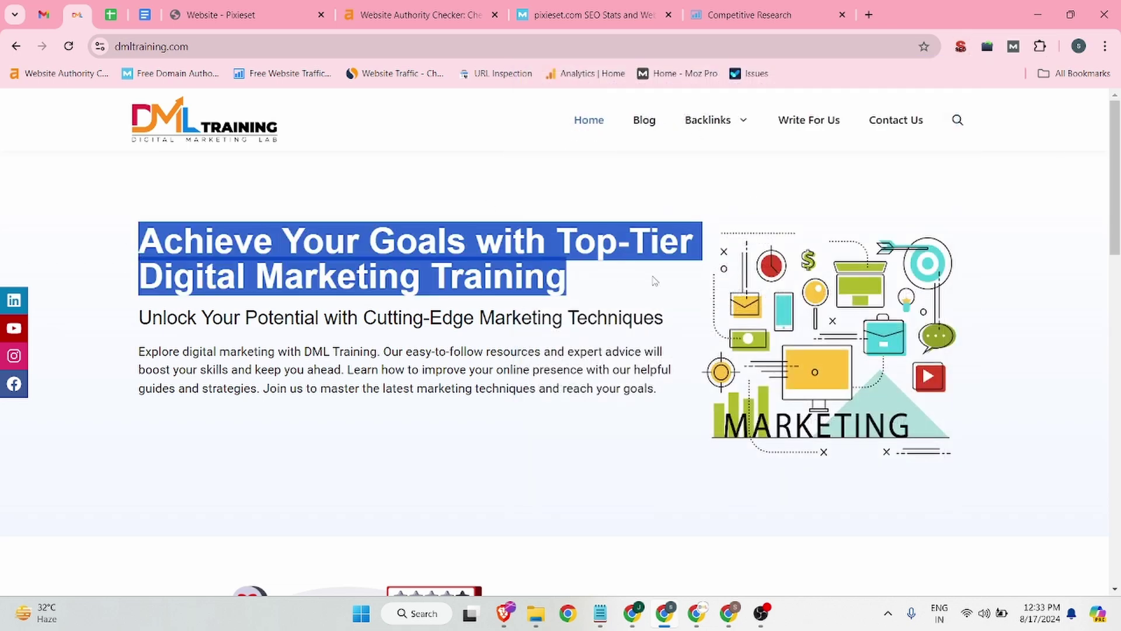
{"action": "left_click", "coordinate": [246, 13]}
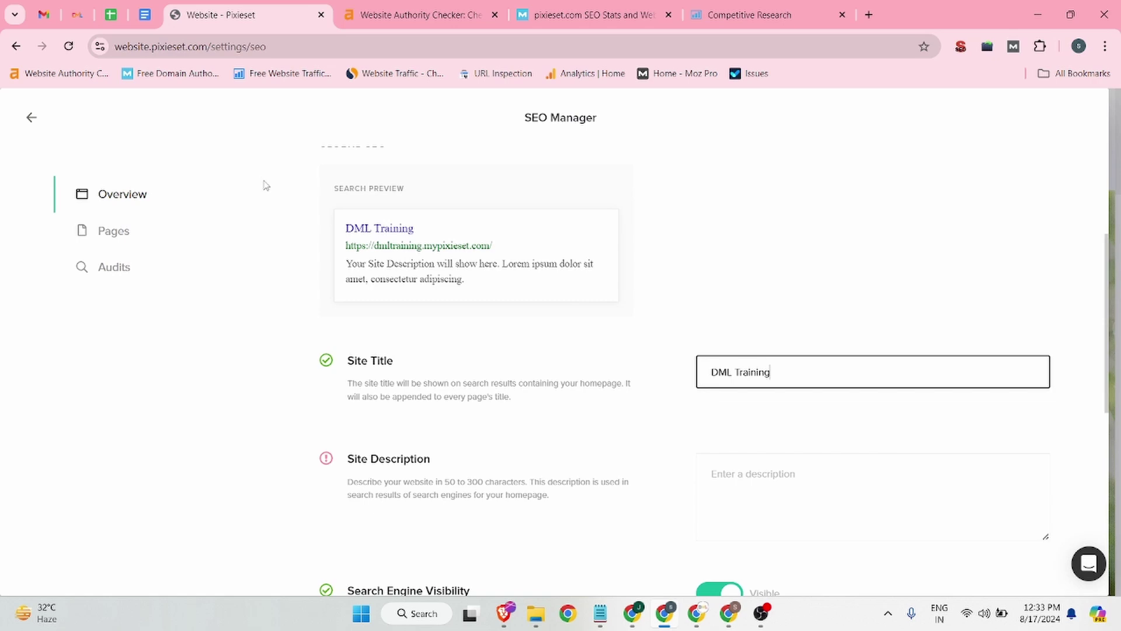
{"action": "key", "text": "ctrl+a"}
{"action": "key", "text": "ctrl+v"}
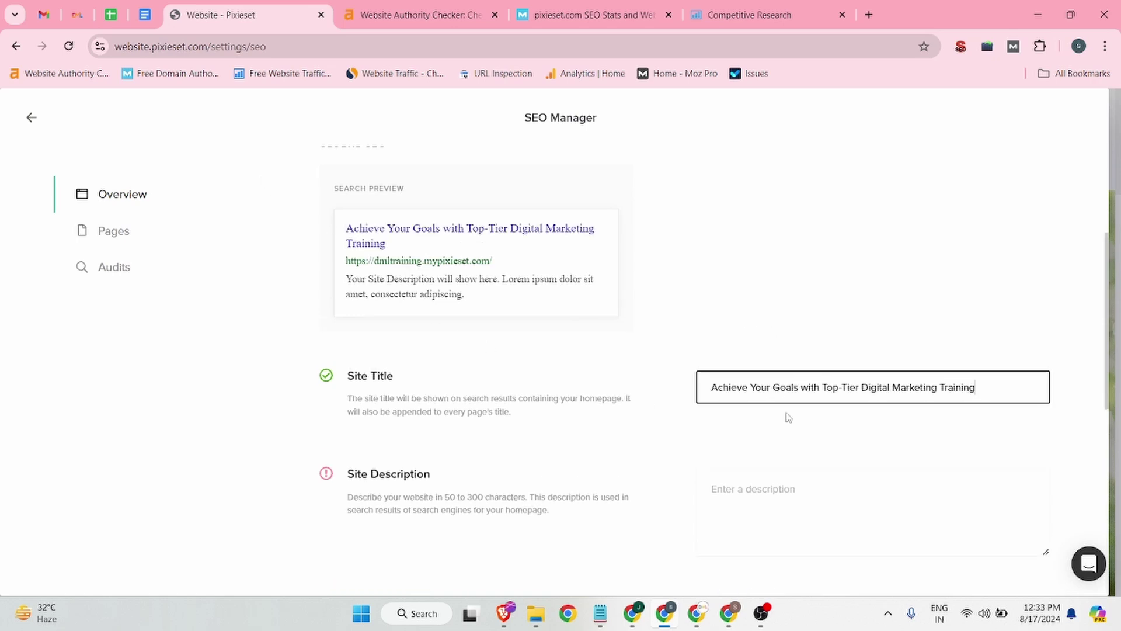
- Fill the site description with the DML Training home page's intro paragraph beginning "Explore digital marketing with DML Training"
{"action": "left_click", "coordinate": [707, 511]}
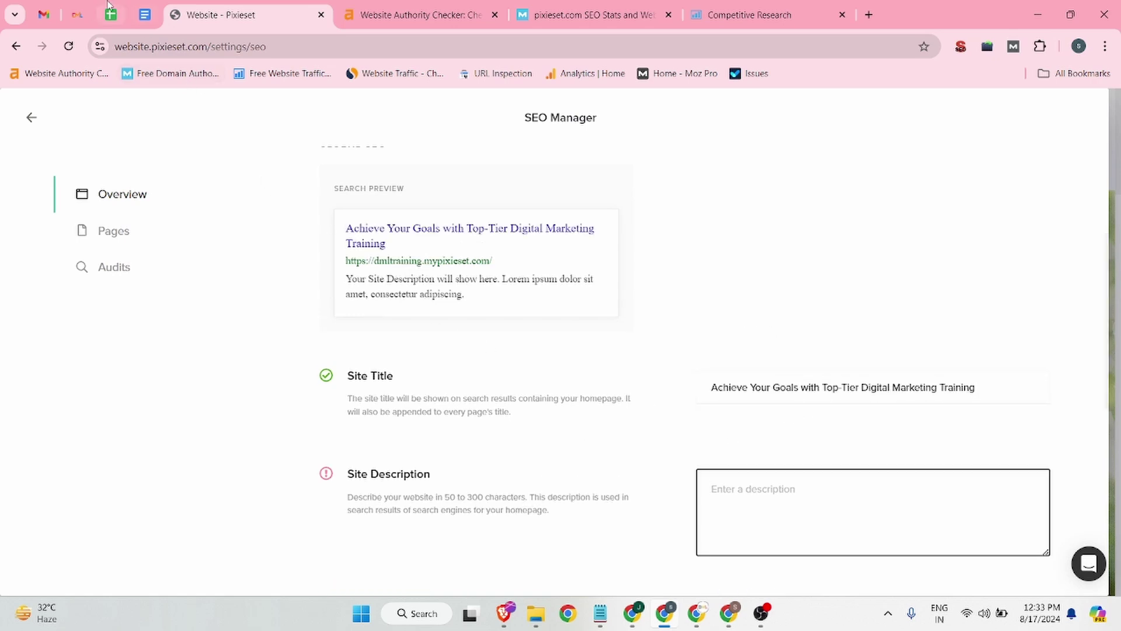
{"action": "left_click", "coordinate": [71, 7]}
{"action": "left_click_drag", "start_coordinate": [133, 350], "coordinate": [660, 401]}
{"action": "key", "text": "ctrl+c"}
{"action": "left_click", "coordinate": [232, 4]}
{"action": "key", "text": "ctrl+v"}
{"action": "scroll", "coordinate": [621, 430], "scroll_direction": "down", "scroll_amount": 7}
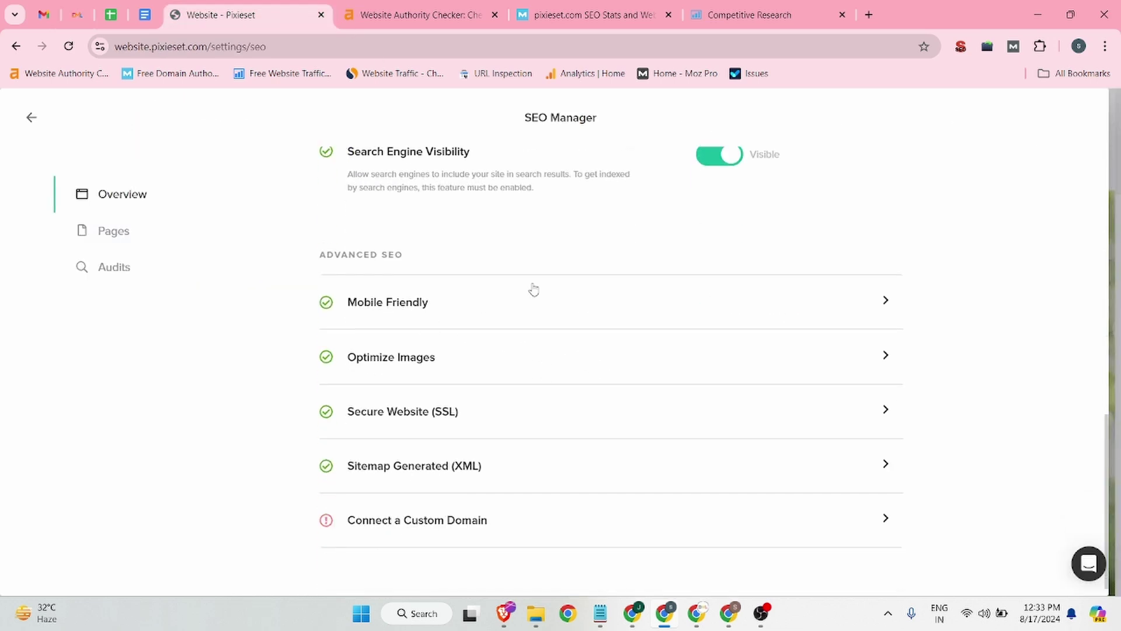
{"action": "scroll", "coordinate": [734, 211], "scroll_direction": "up", "scroll_amount": 4}
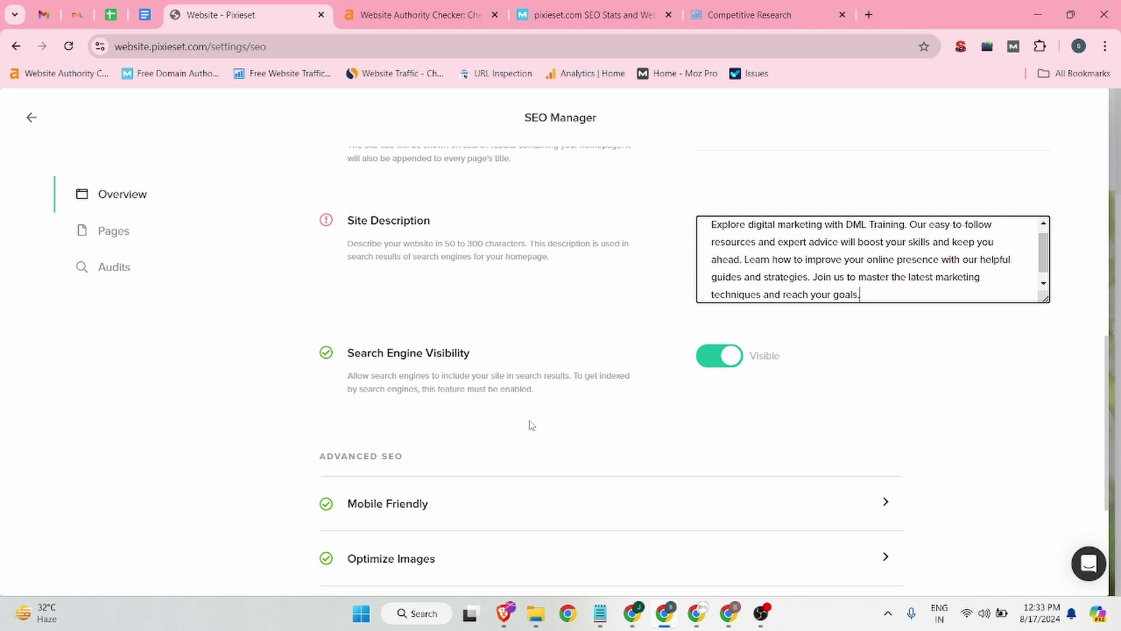
{"action": "scroll", "coordinate": [519, 360], "scroll_direction": "up", "scroll_amount": 10}
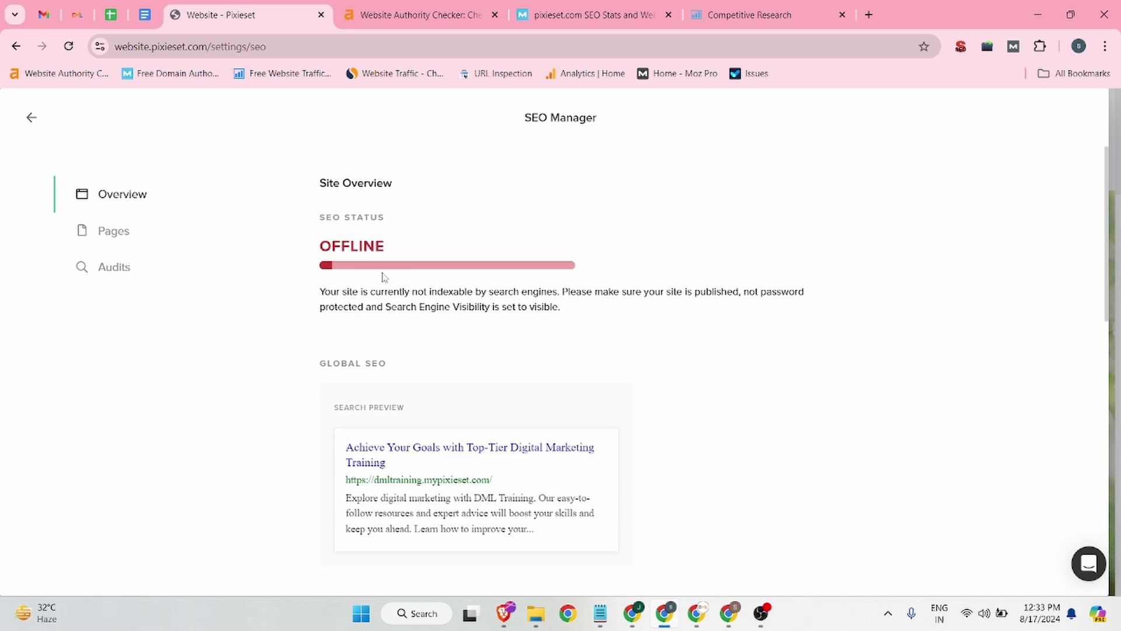
- Examine the titles and descriptions of the individual pages in the SEO Manager and return to the website settings
{"action": "left_click", "coordinate": [153, 235]}
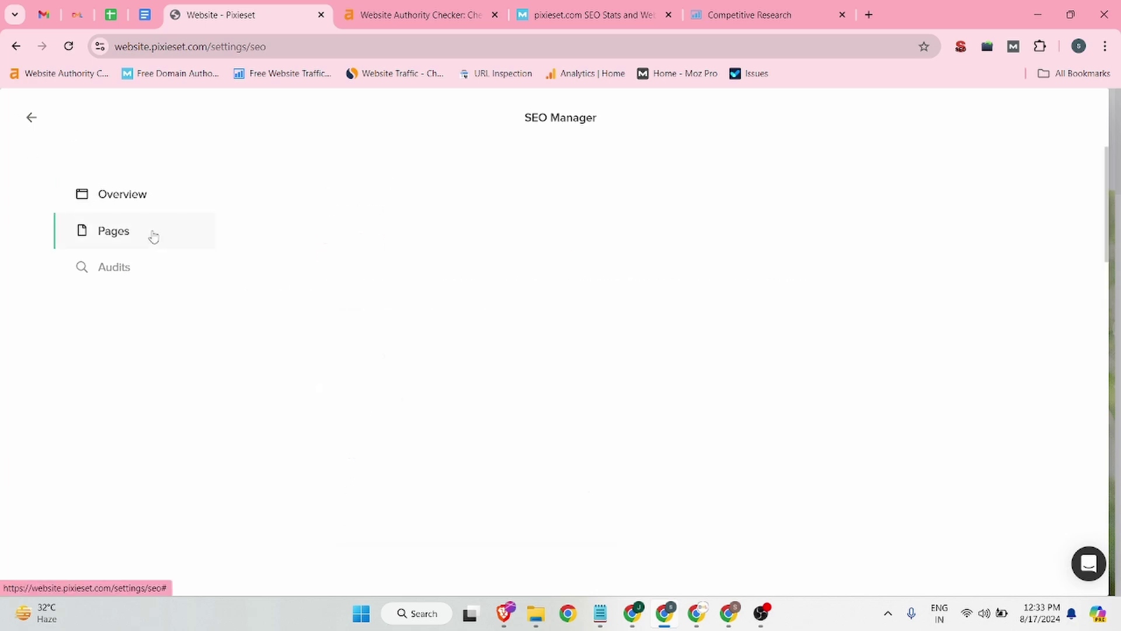
{"action": "scroll", "coordinate": [651, 323], "scroll_direction": "down", "scroll_amount": 6}
{"action": "scroll", "coordinate": [747, 308], "scroll_direction": "down", "scroll_amount": 12}
{"action": "scroll", "coordinate": [555, 321], "scroll_direction": "up", "scroll_amount": 6}
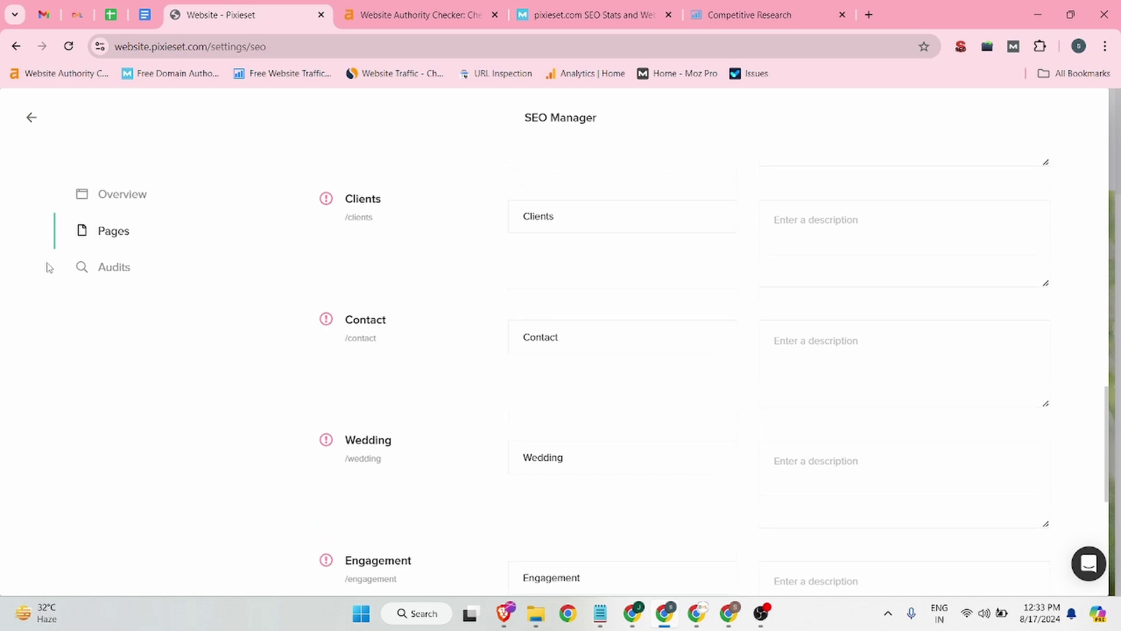
{"action": "left_click", "coordinate": [31, 117]}
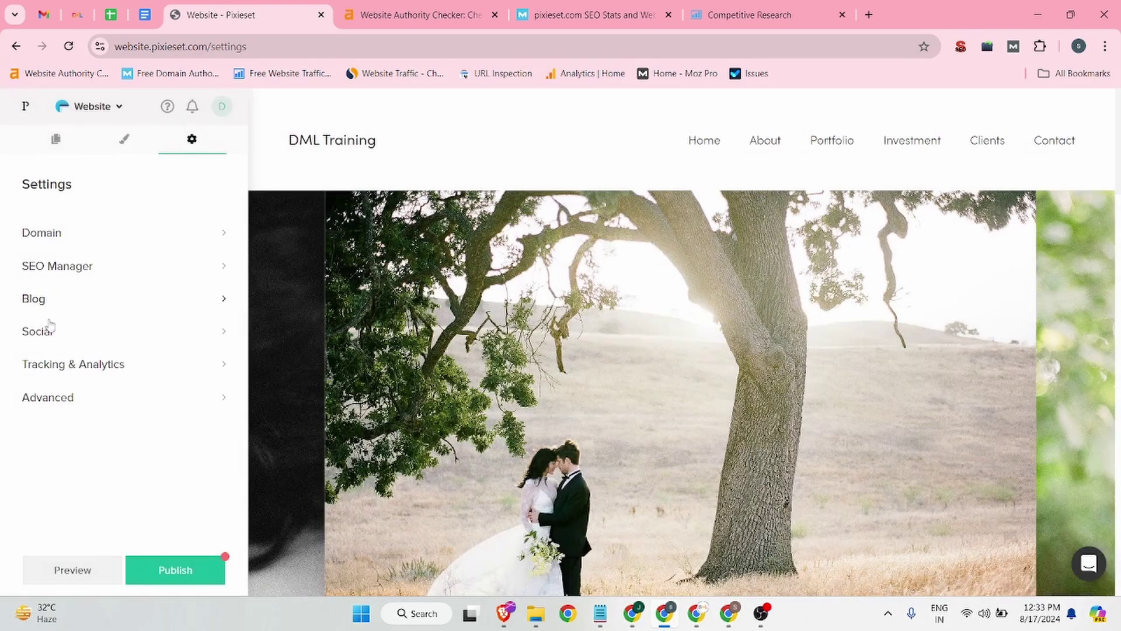
- Examine the website's Domain settings and Blog settings
{"action": "left_click", "coordinate": [45, 232]}
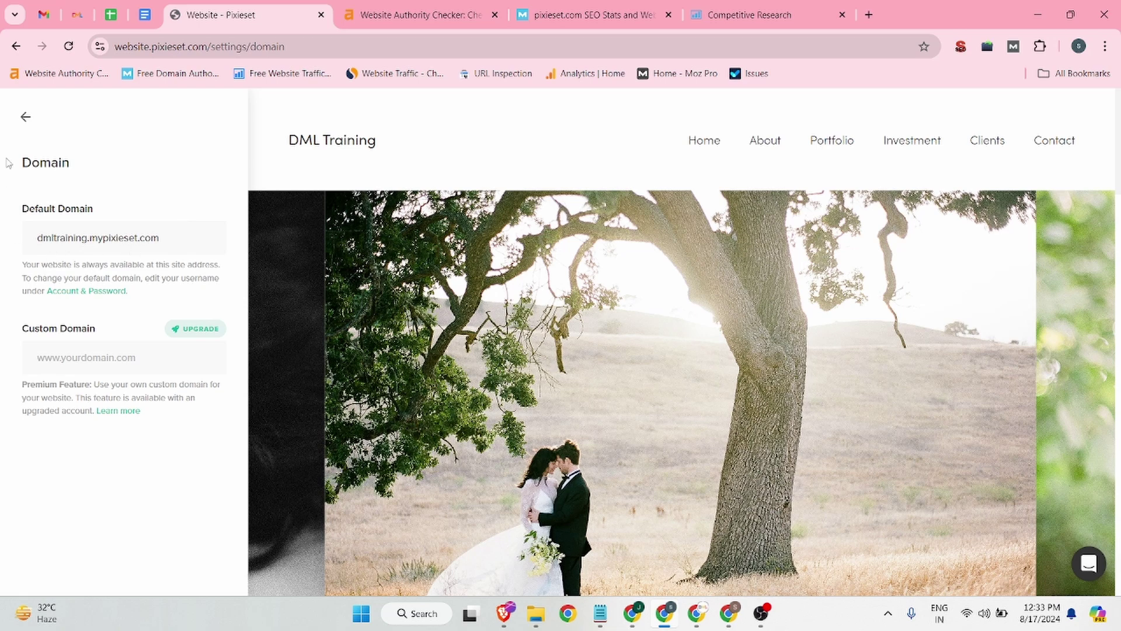
{"action": "left_click", "coordinate": [23, 113]}
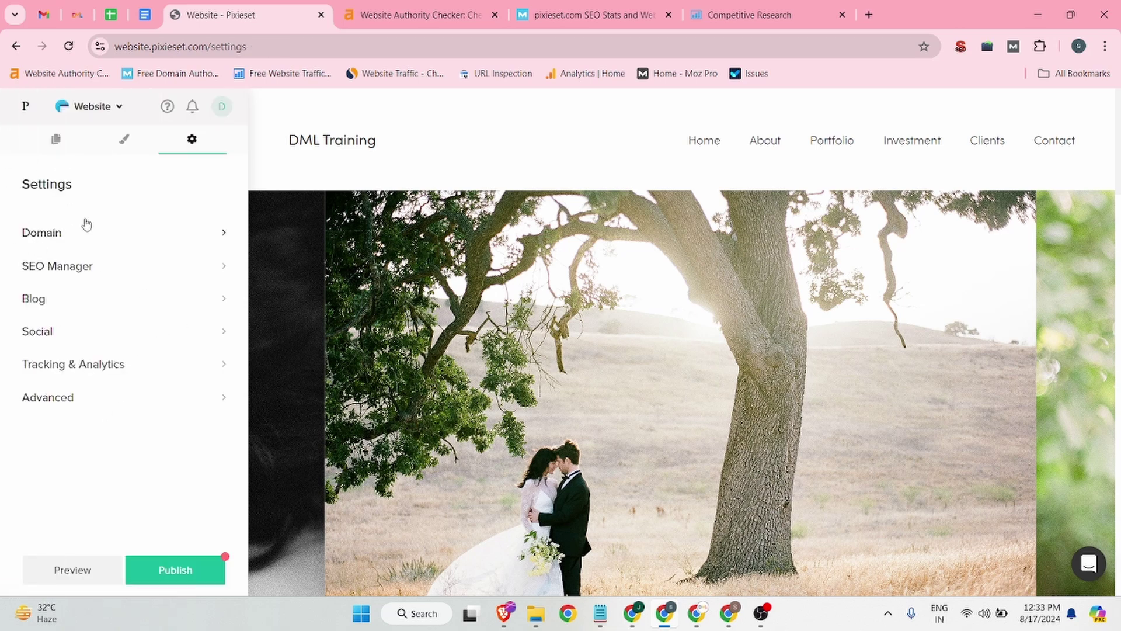
{"action": "left_click", "coordinate": [60, 310]}
{"action": "scroll", "coordinate": [82, 380], "scroll_direction": "down", "scroll_amount": 1}
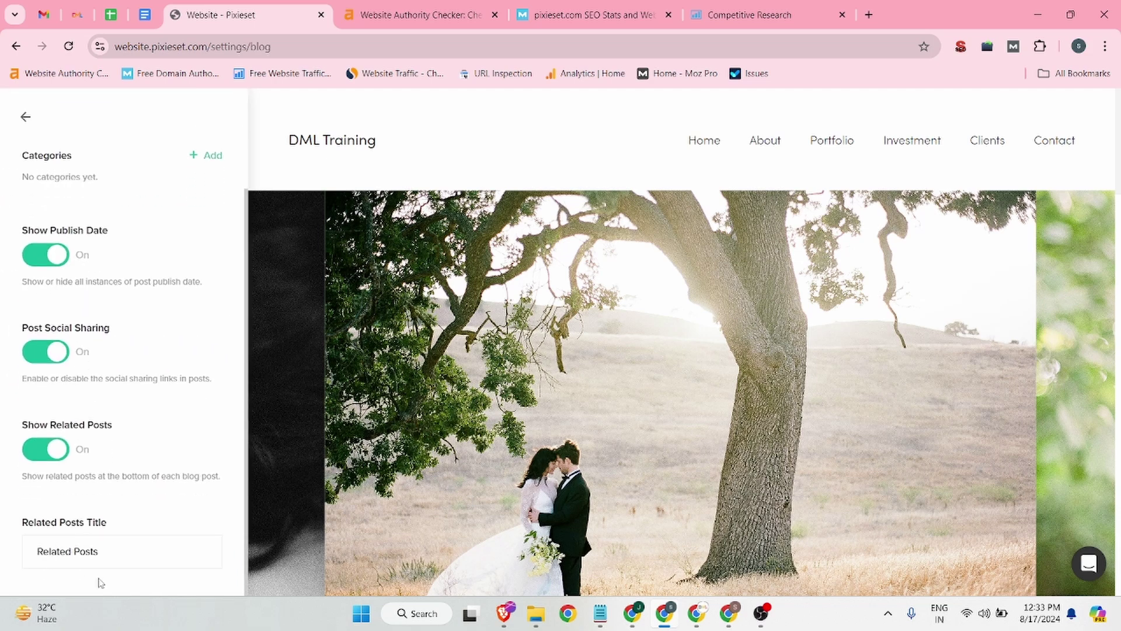
{"action": "scroll", "coordinate": [87, 573], "scroll_direction": "up", "scroll_amount": 1}
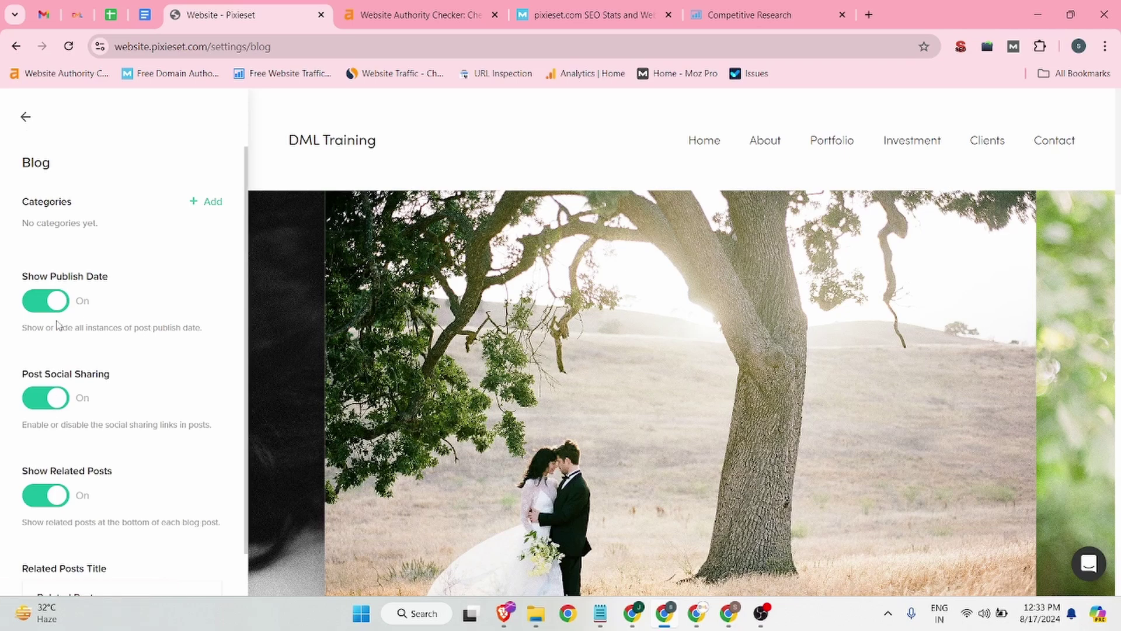
{"action": "left_click", "coordinate": [26, 117]}
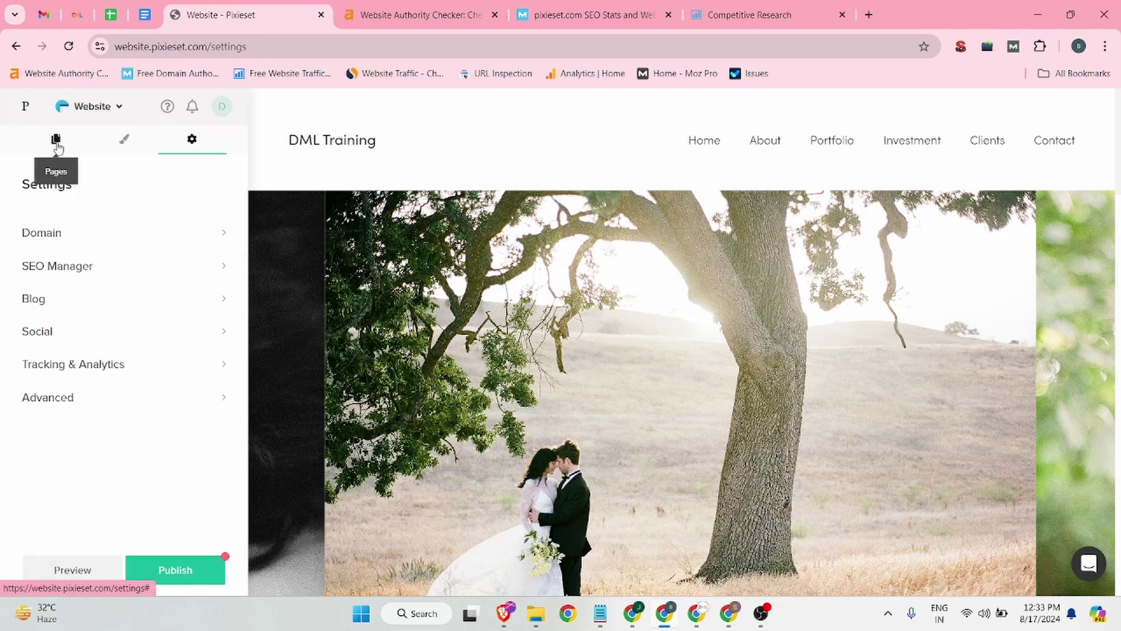
- Open the Home page's photo slider block for editing and set its layout to Layout A
{"action": "left_click", "coordinate": [56, 140]}
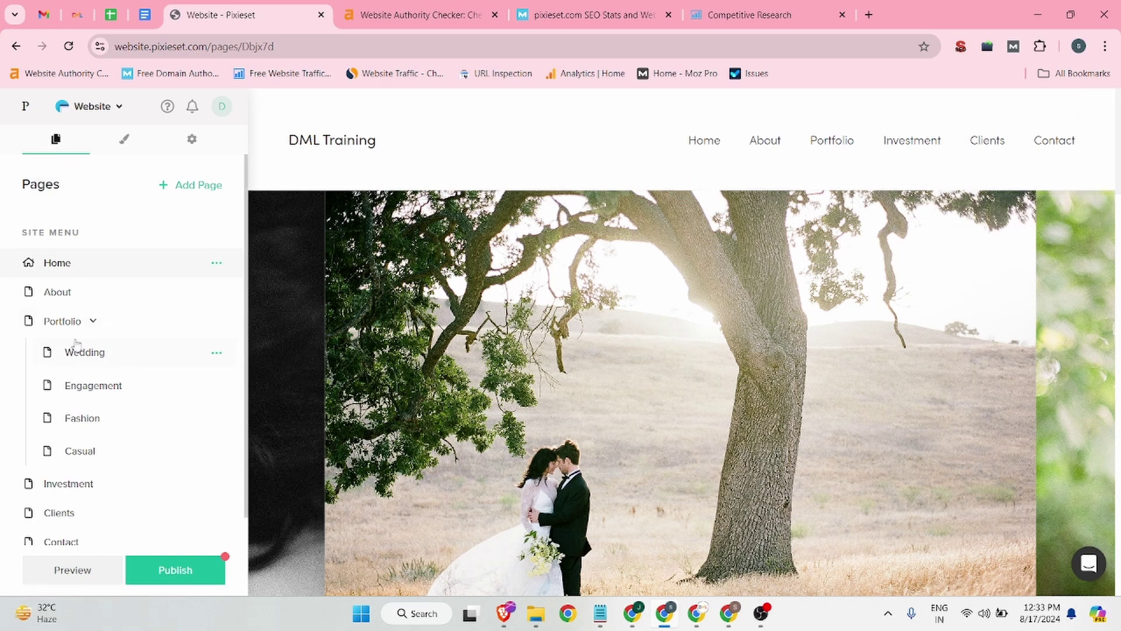
{"action": "scroll", "coordinate": [349, 171], "scroll_direction": "down", "scroll_amount": 5}
{"action": "scroll", "coordinate": [645, 296], "scroll_direction": "up", "scroll_amount": 5}
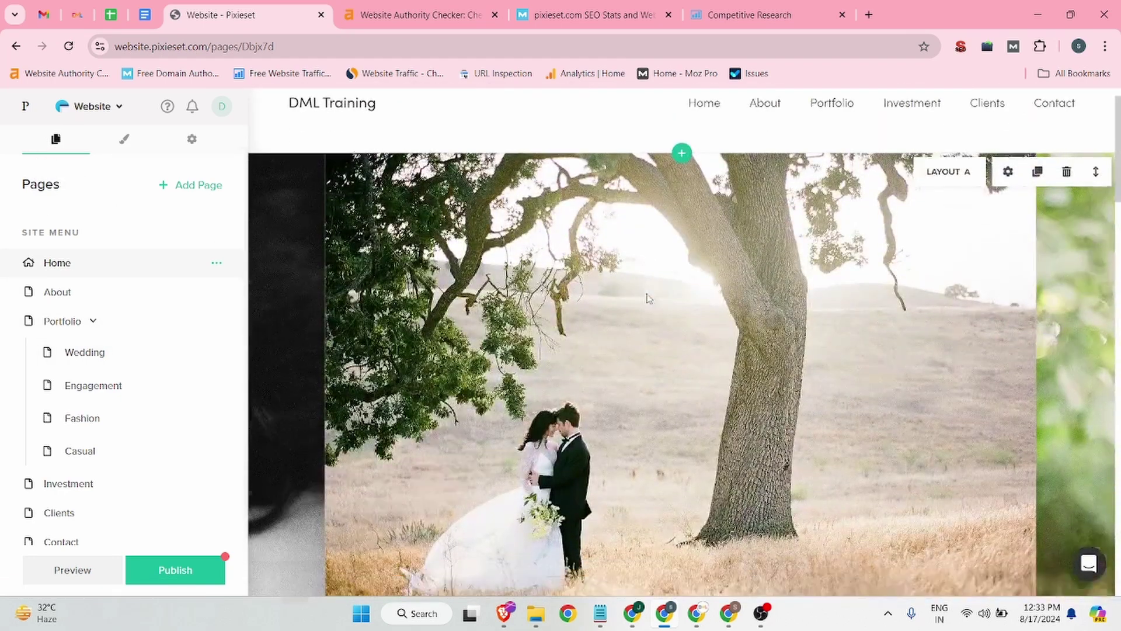
{"action": "scroll", "coordinate": [646, 295], "scroll_direction": "down", "scroll_amount": 2}
{"action": "left_click", "coordinate": [600, 257]}
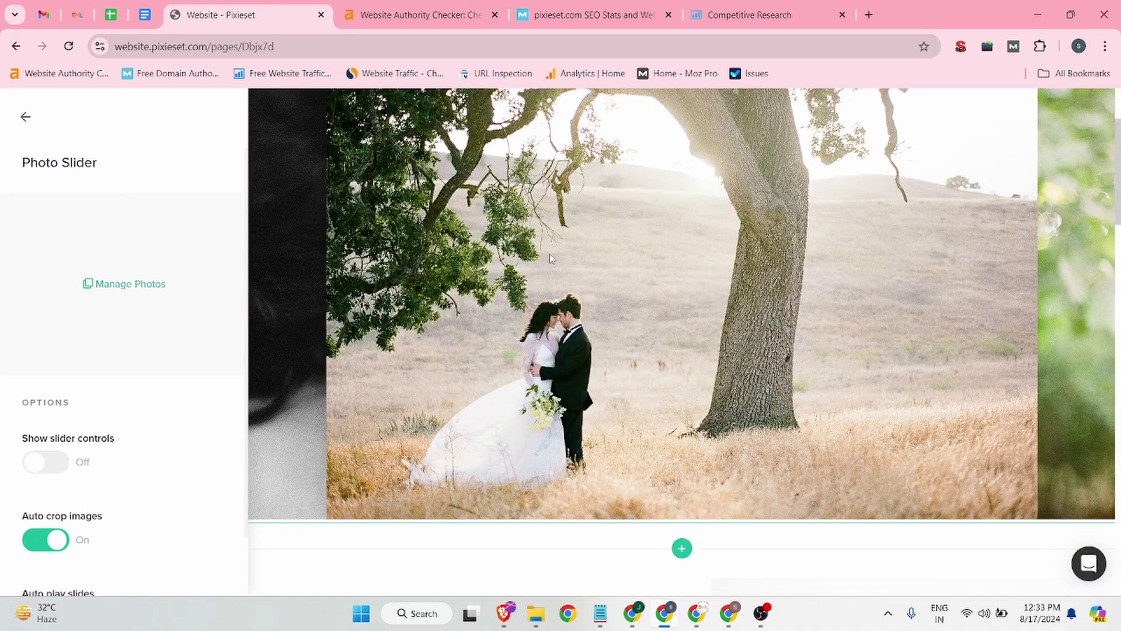
{"action": "left_click", "coordinate": [23, 119]}
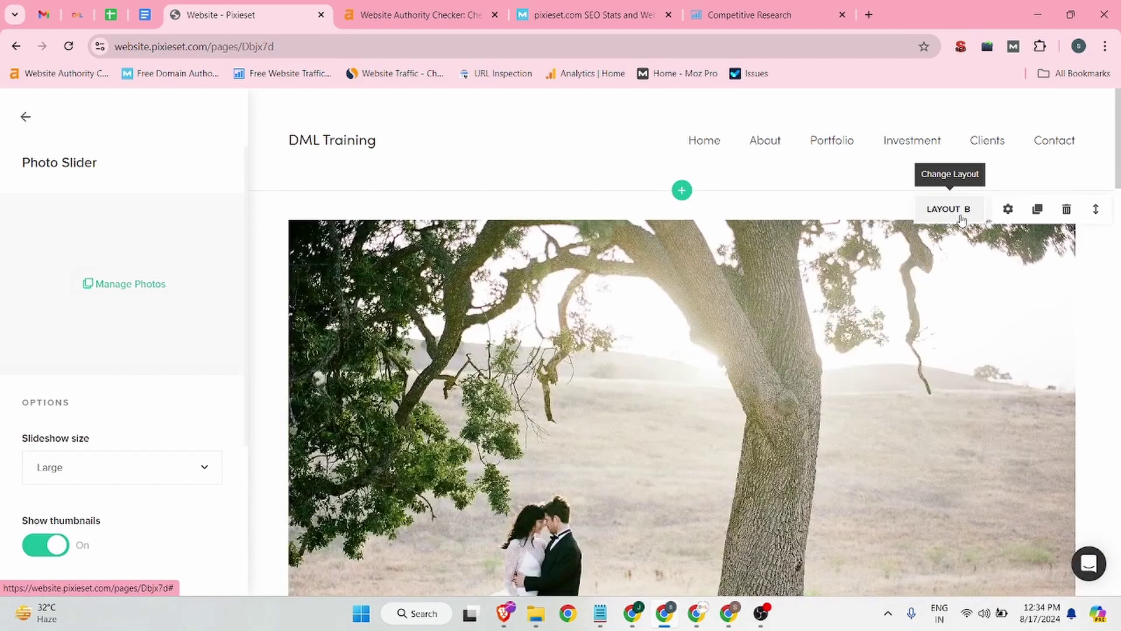
{"action": "left_click", "coordinate": [962, 211]}
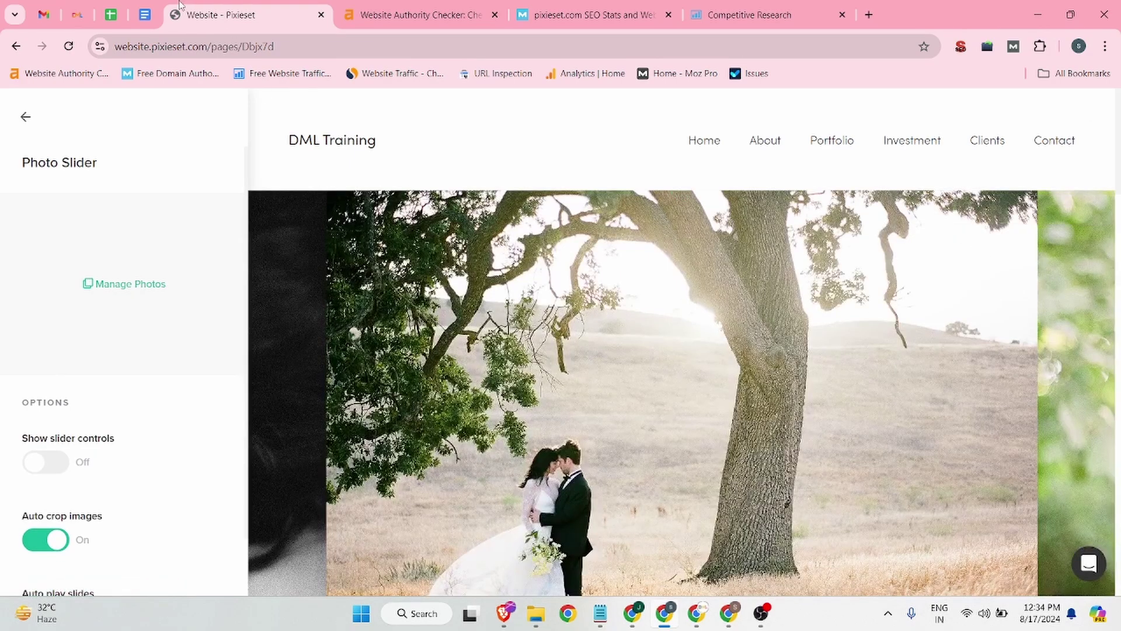
- Switch to the DML Training website and capture a screenshot of its home page banner without any text selected
{"action": "left_click", "coordinate": [45, 14]}
{"action": "left_click", "coordinate": [77, 15]}
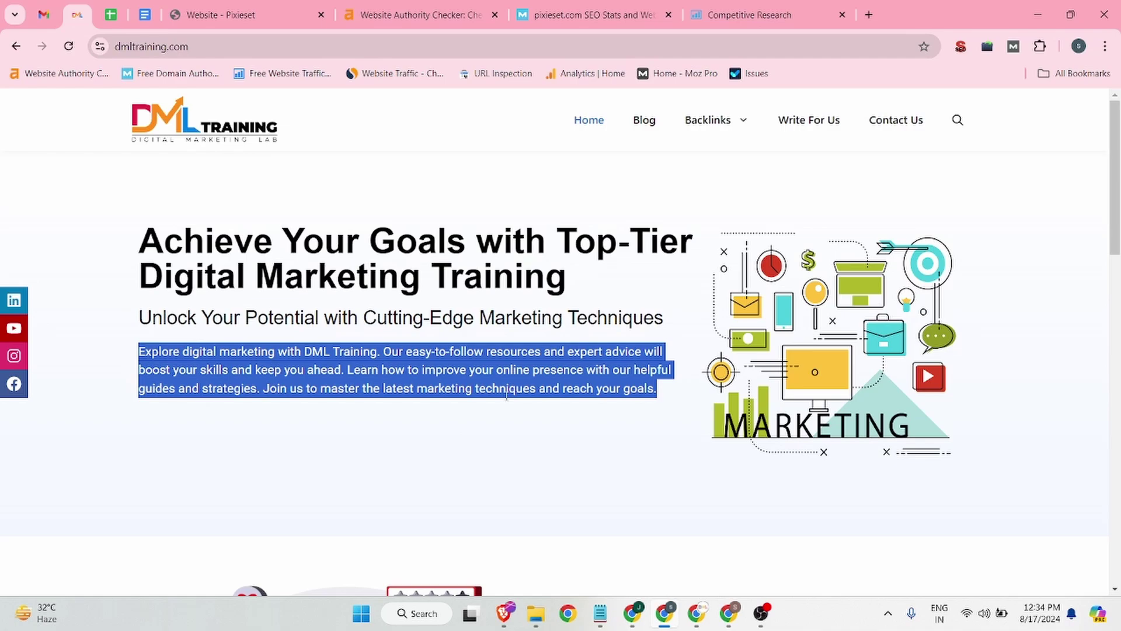
{"action": "left_click", "coordinate": [478, 239]}
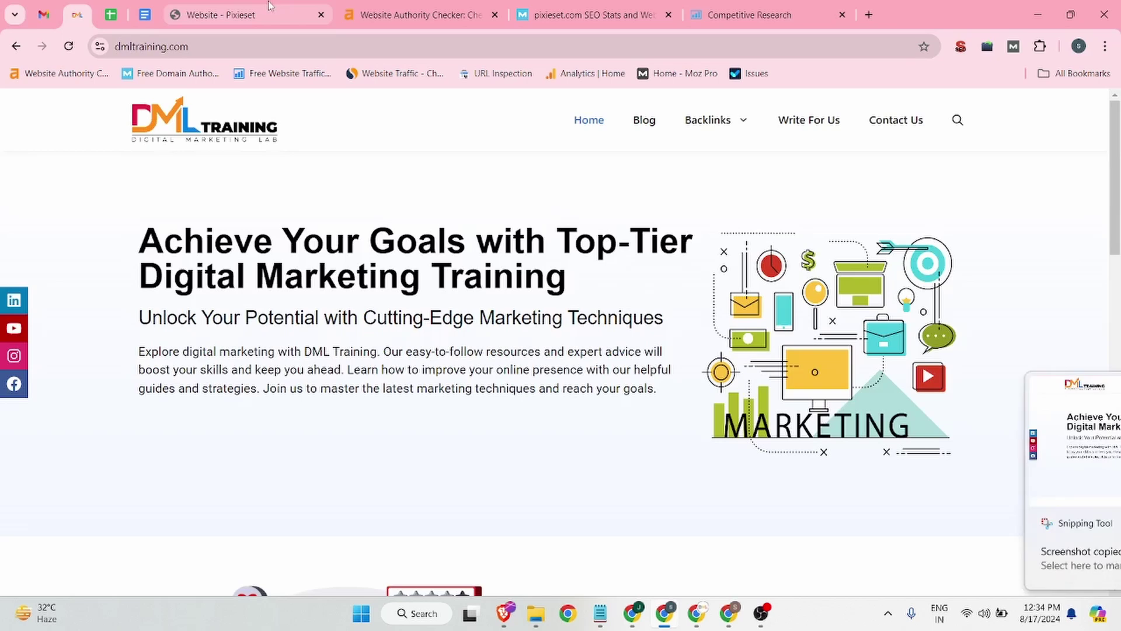
{"action": "left_click", "coordinate": [216, 15]}
{"action": "left_click", "coordinate": [130, 284]}
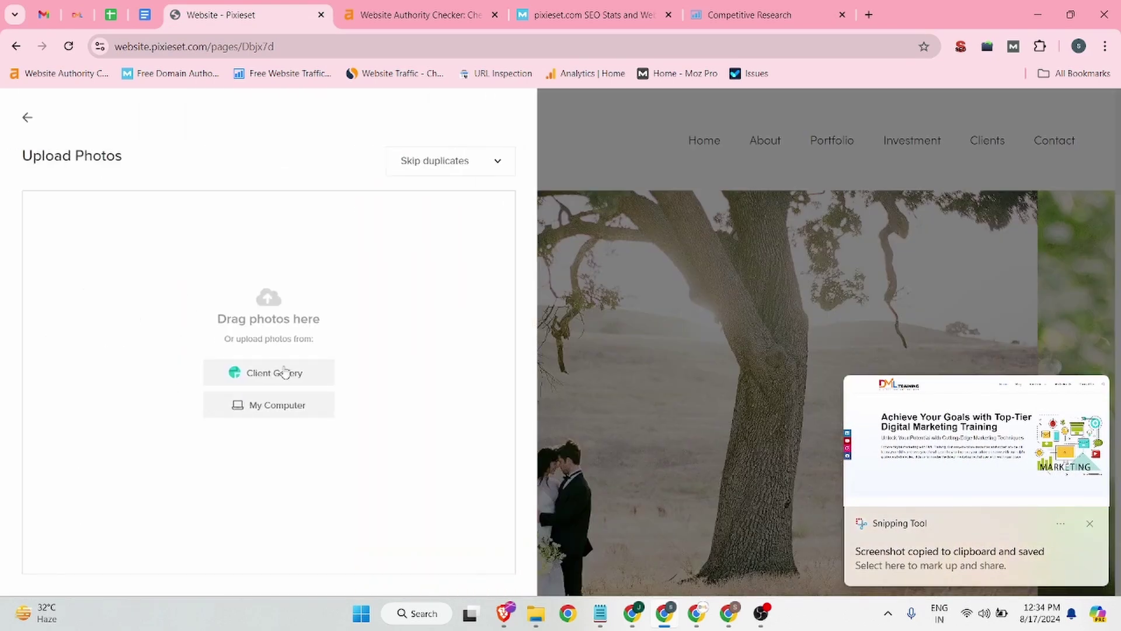
{"action": "left_click", "coordinate": [273, 403]}
{"action": "left_click", "coordinate": [193, 131]}
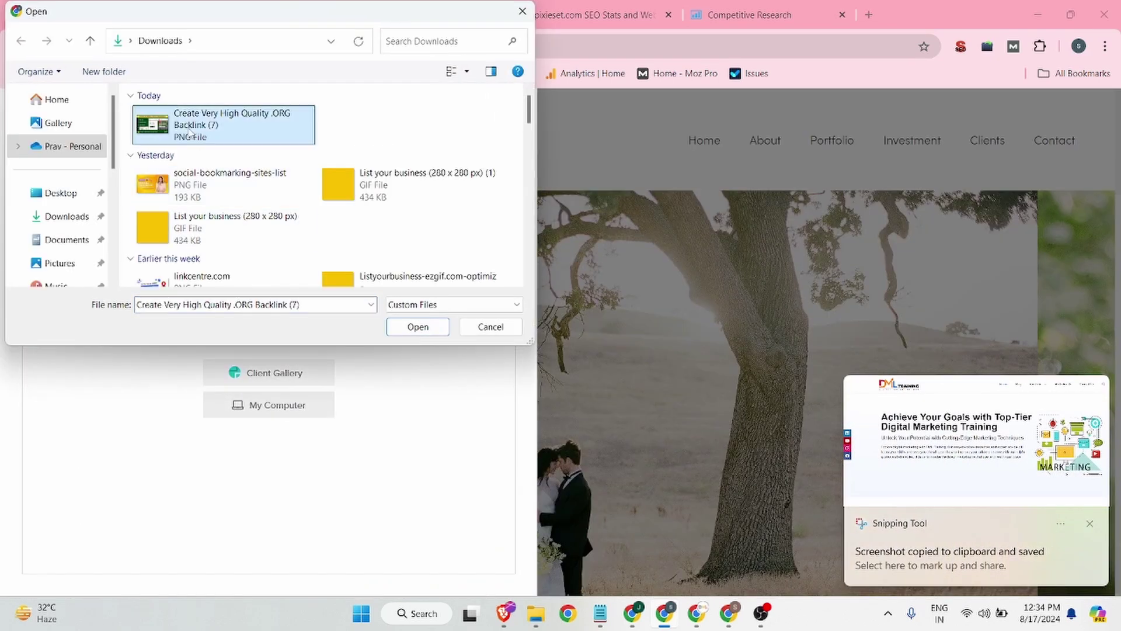
{"action": "left_click", "coordinate": [60, 262]}
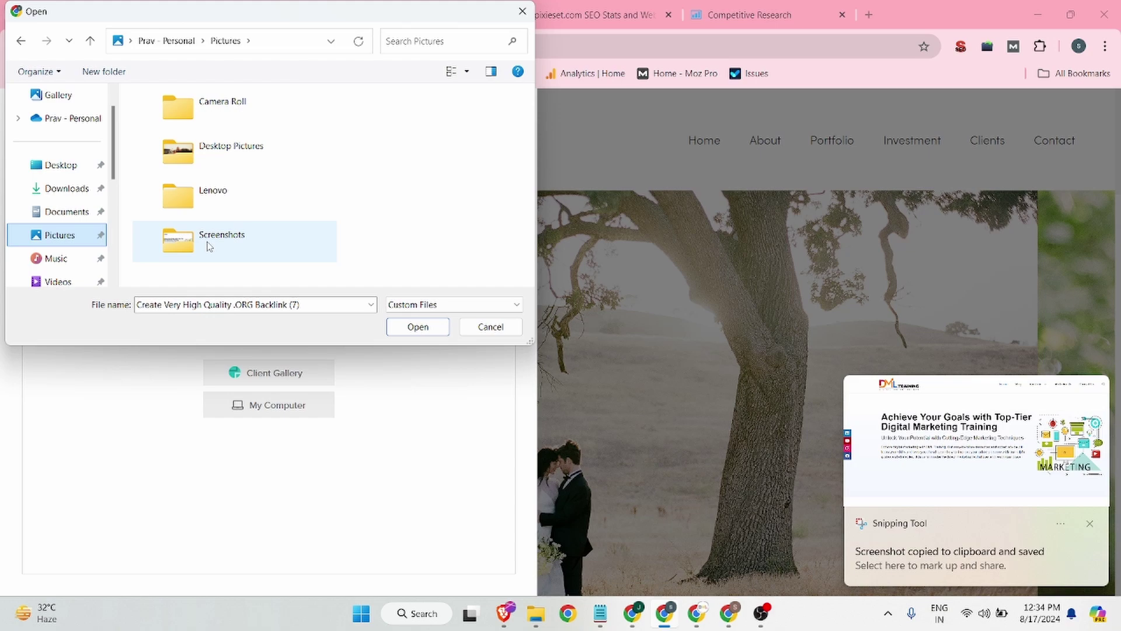
{"action": "left_click", "coordinate": [210, 244]}
{"action": "double_click", "coordinate": [250, 246]}
{"action": "scroll", "coordinate": [250, 251], "scroll_direction": "down", "scroll_amount": 5}
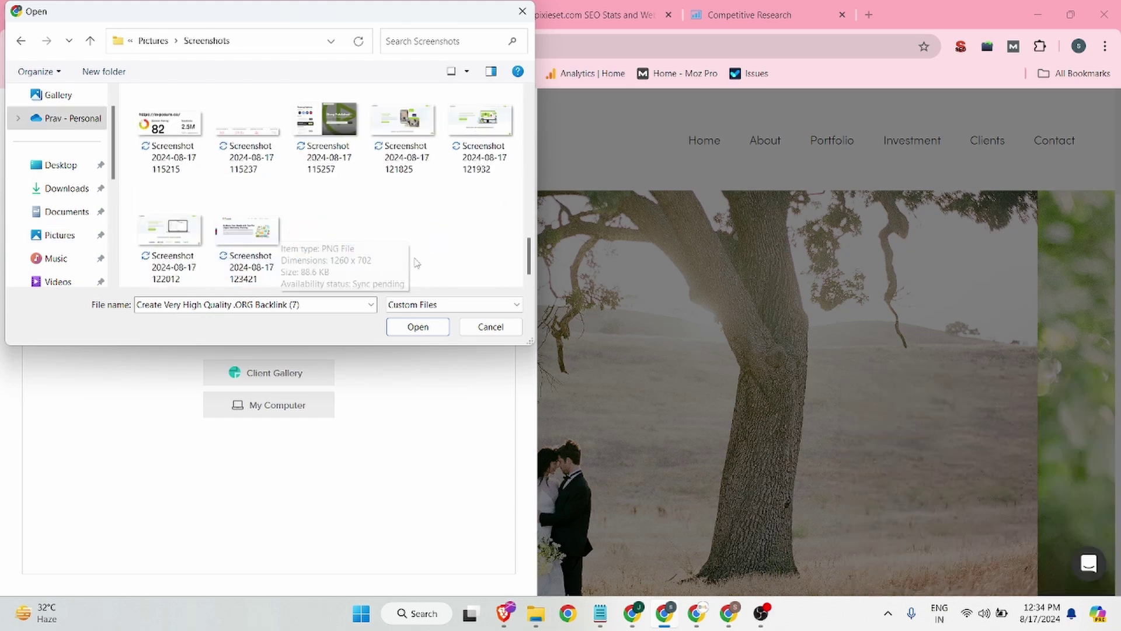
{"action": "left_click", "coordinate": [169, 246]}
{"action": "left_click", "coordinate": [248, 246]}
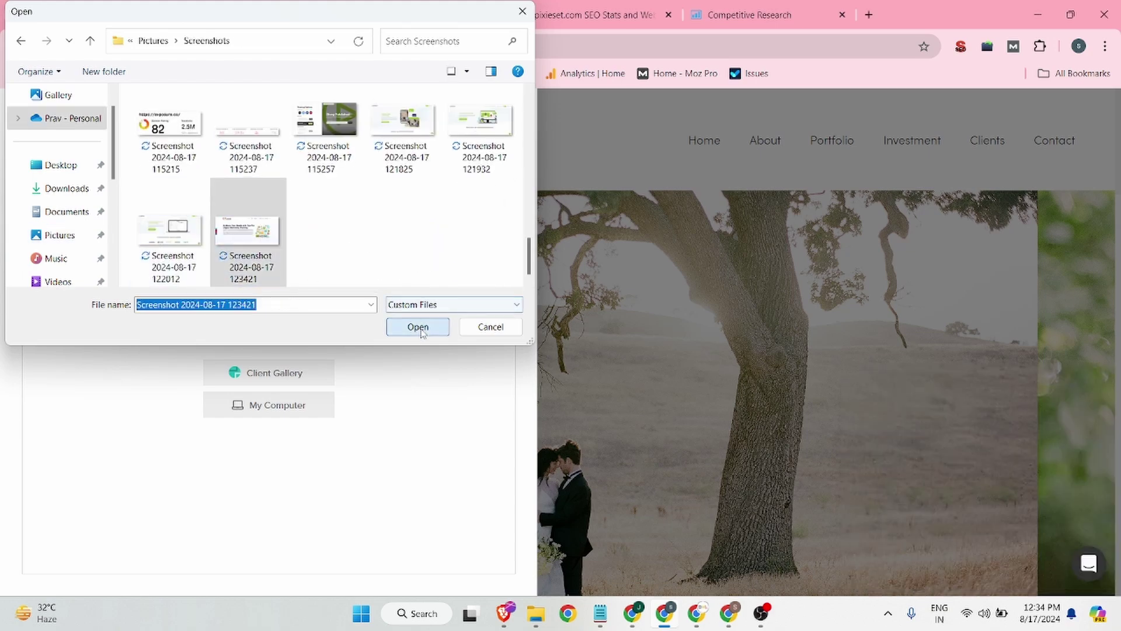
{"action": "left_click", "coordinate": [418, 326]}
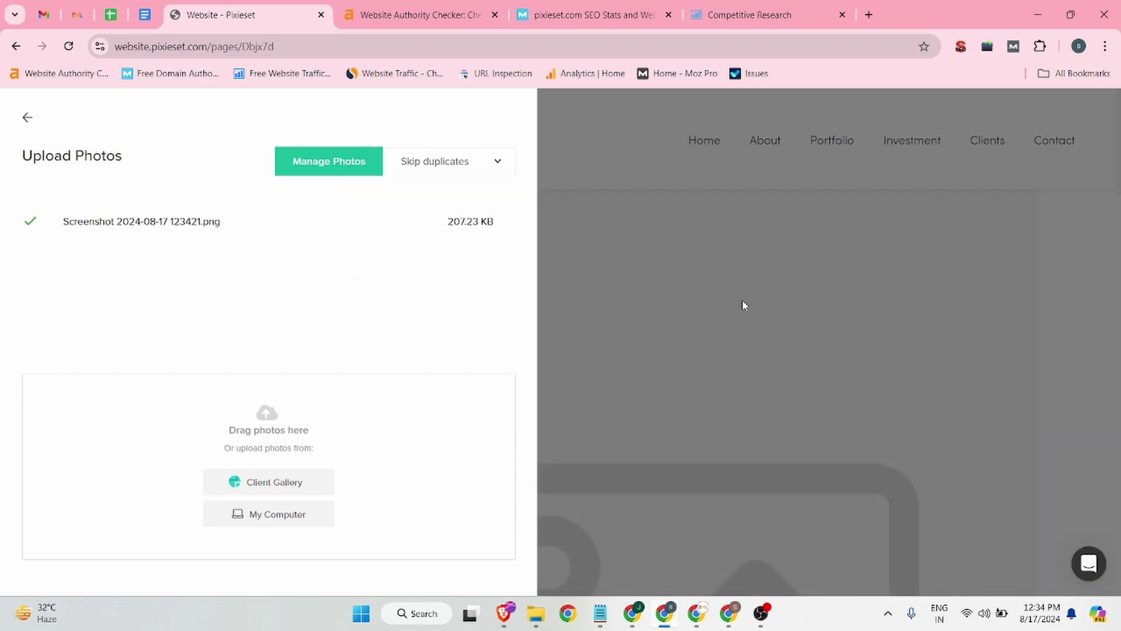
{"action": "left_click", "coordinate": [742, 300]}
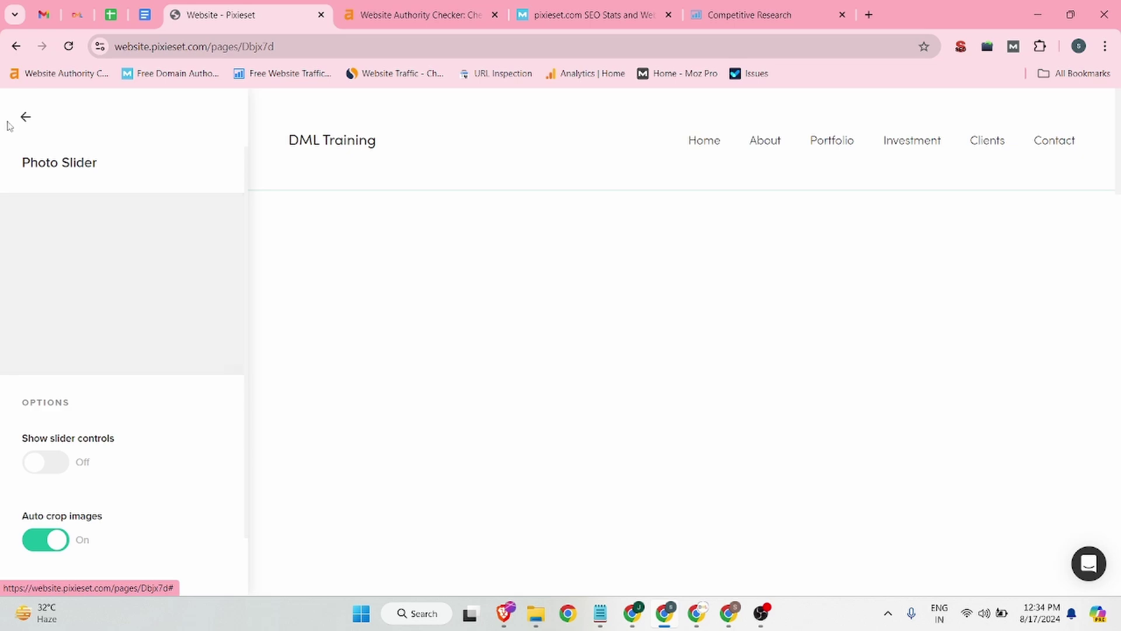
- Examine the uploaded screenshot in the slider and its photo manager, and compare it in Layout B and Layout A
{"action": "left_click", "coordinate": [25, 117]}
{"action": "scroll", "coordinate": [431, 316], "scroll_direction": "down", "scroll_amount": 5}
{"action": "scroll", "coordinate": [443, 329], "scroll_direction": "up", "scroll_amount": 5}
{"action": "left_click", "coordinate": [400, 334]}
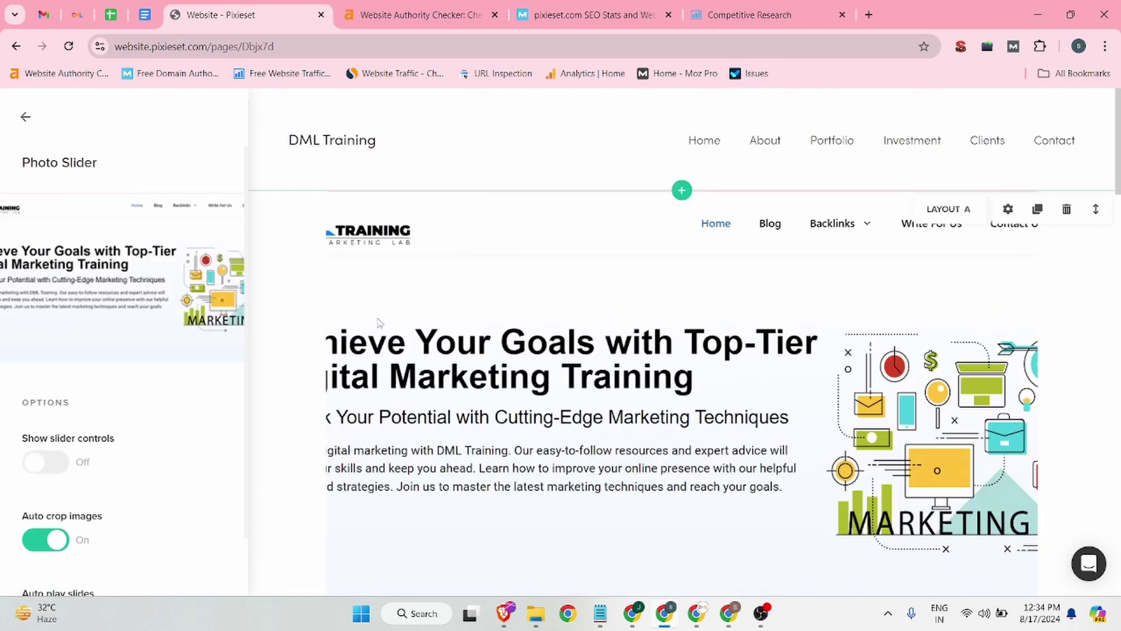
{"action": "left_click", "coordinate": [149, 276]}
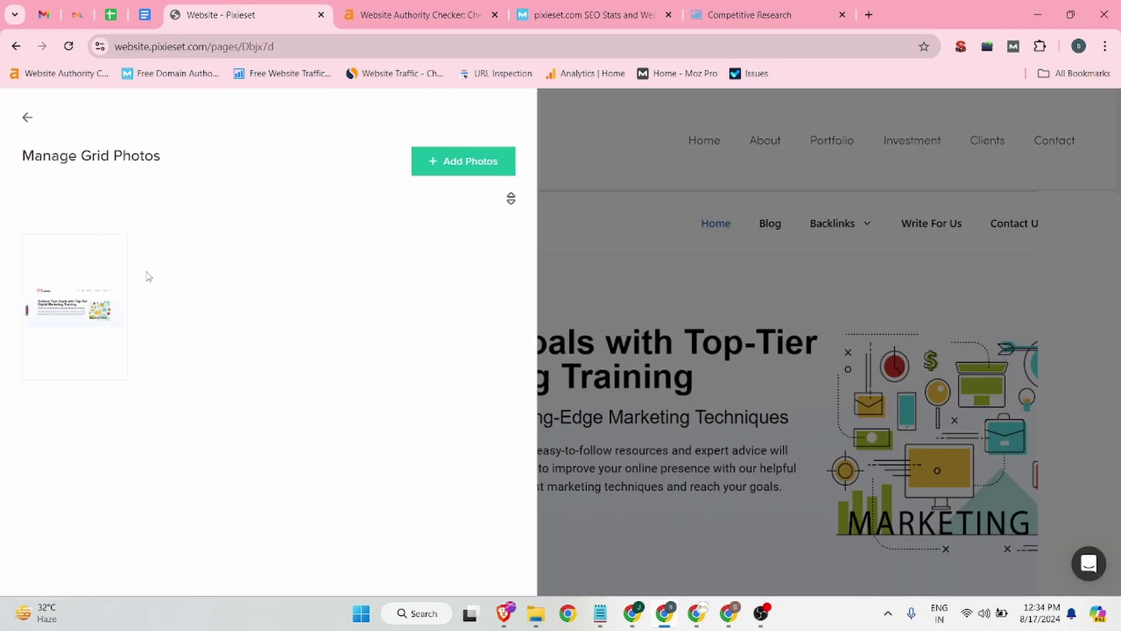
{"action": "left_click", "coordinate": [25, 119]}
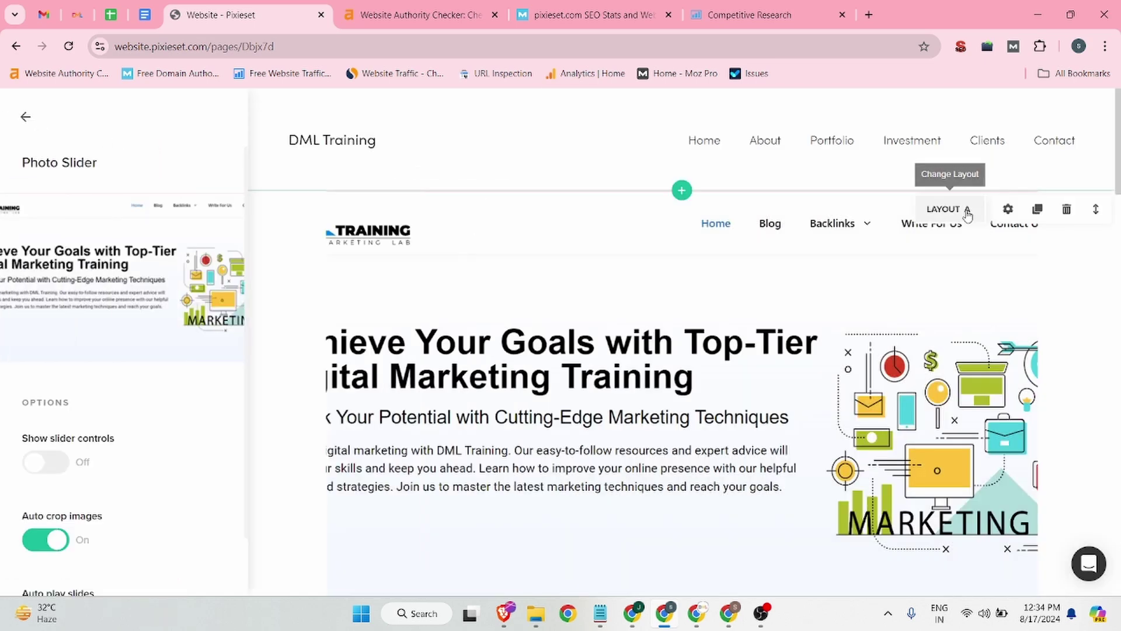
{"action": "left_click", "coordinate": [968, 211]}
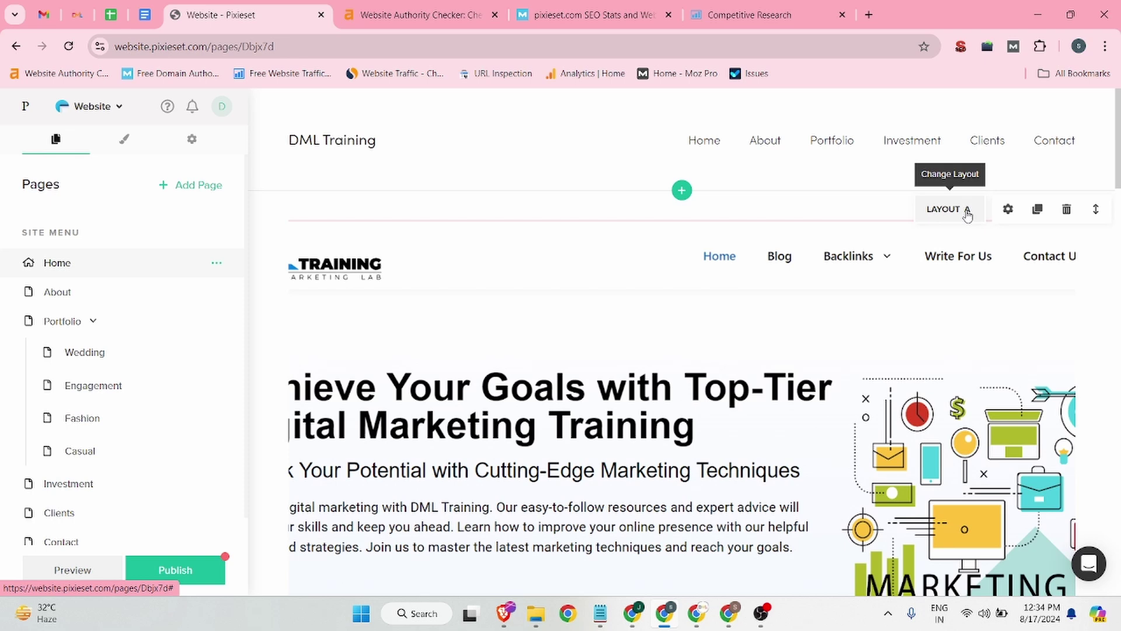
{"action": "left_click", "coordinate": [968, 212]}
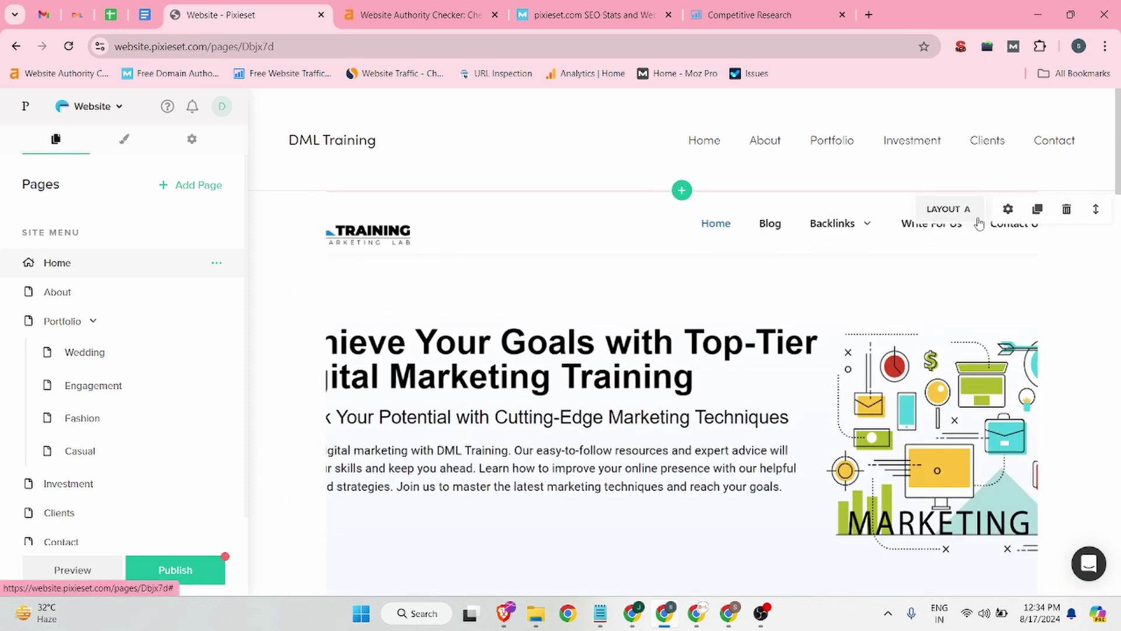
- Reduce the top and bottom padding of the photo slider block
{"action": "left_click", "coordinate": [1005, 214]}
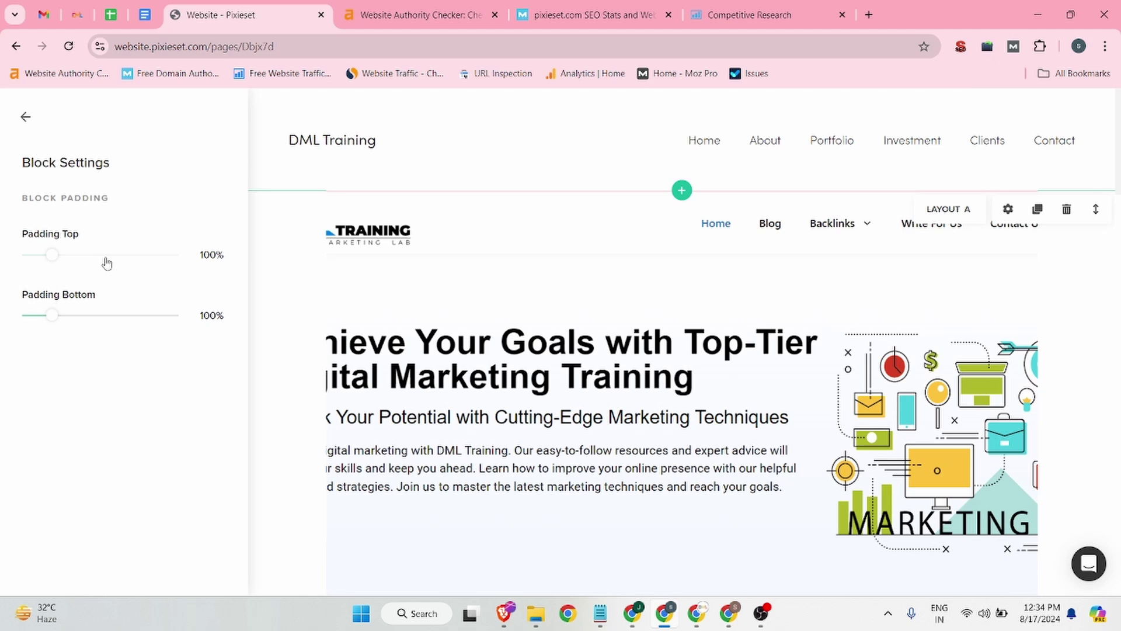
{"action": "left_click_drag", "start_coordinate": [59, 259], "coordinate": [31, 257]}
{"action": "left_click_drag", "start_coordinate": [48, 324], "coordinate": [29, 322]}
{"action": "left_click_drag", "start_coordinate": [31, 257], "coordinate": [3, 259]}
{"action": "left_click", "coordinate": [17, 117]}
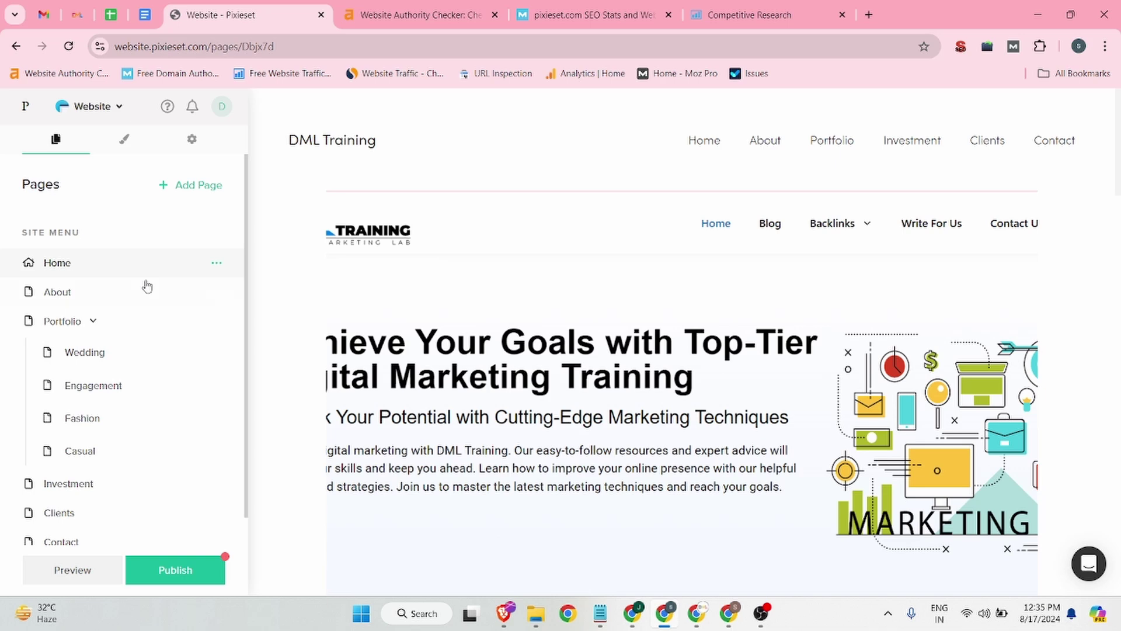
- Replace the "Hello, I am West." heading with the DML Training home page headline, "Achieve Your Goals with Top-Tier Digital Marketing Training"
{"action": "left_click", "coordinate": [578, 397]}
{"action": "scroll", "coordinate": [577, 397], "scroll_direction": "down", "scroll_amount": 5}
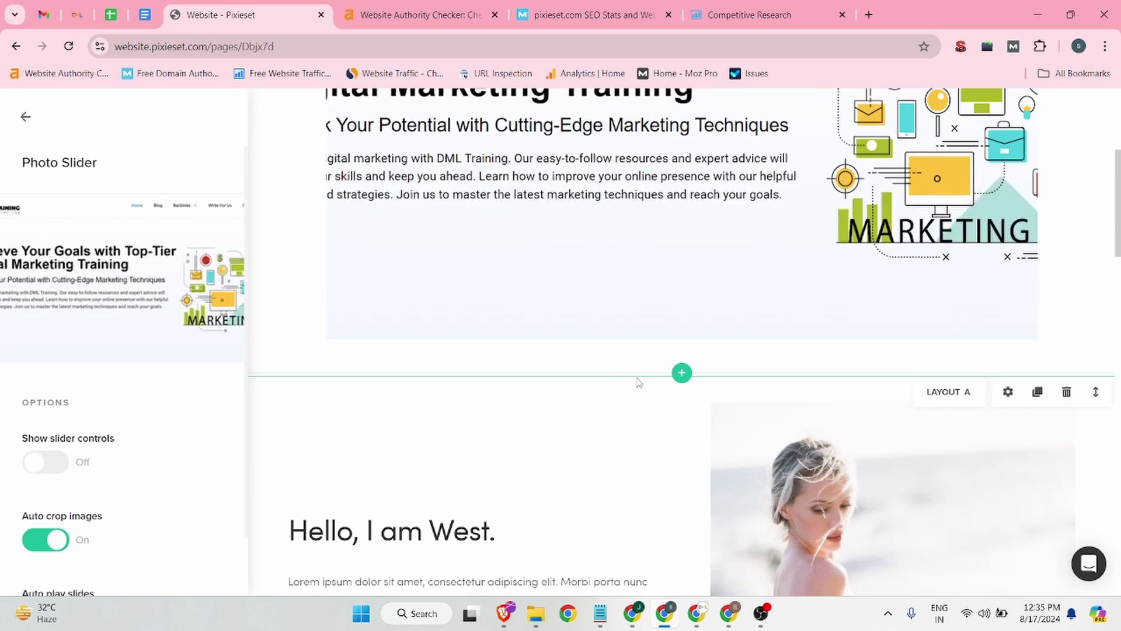
{"action": "scroll", "coordinate": [646, 380], "scroll_direction": "down", "scroll_amount": 4}
{"action": "left_click", "coordinate": [354, 312]}
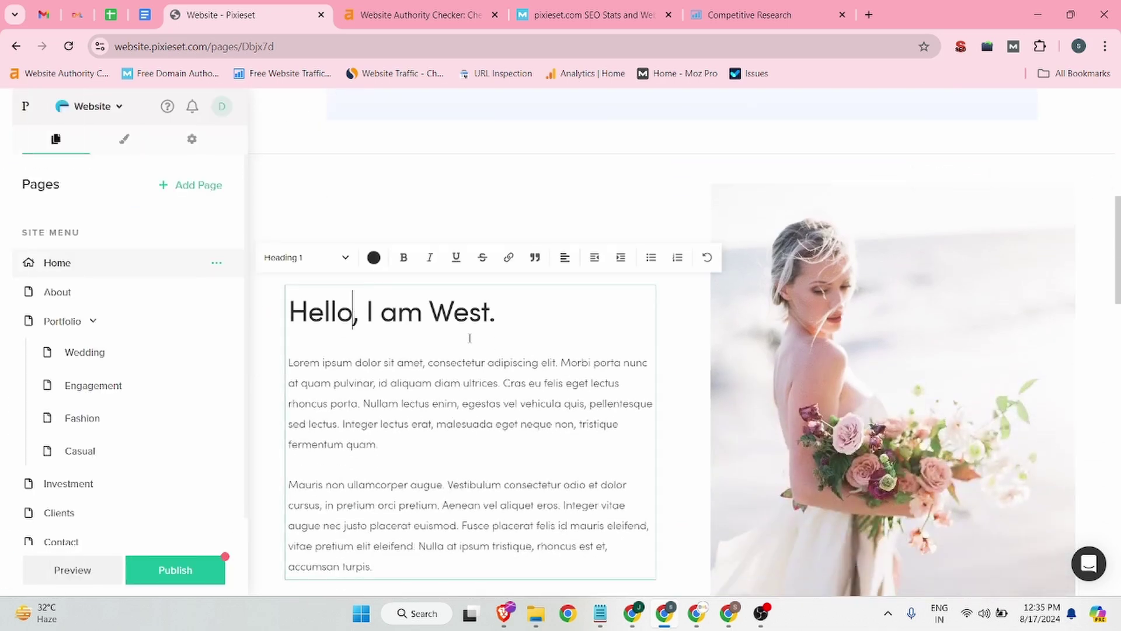
{"action": "scroll", "coordinate": [351, 310], "scroll_direction": "down", "scroll_amount": 1}
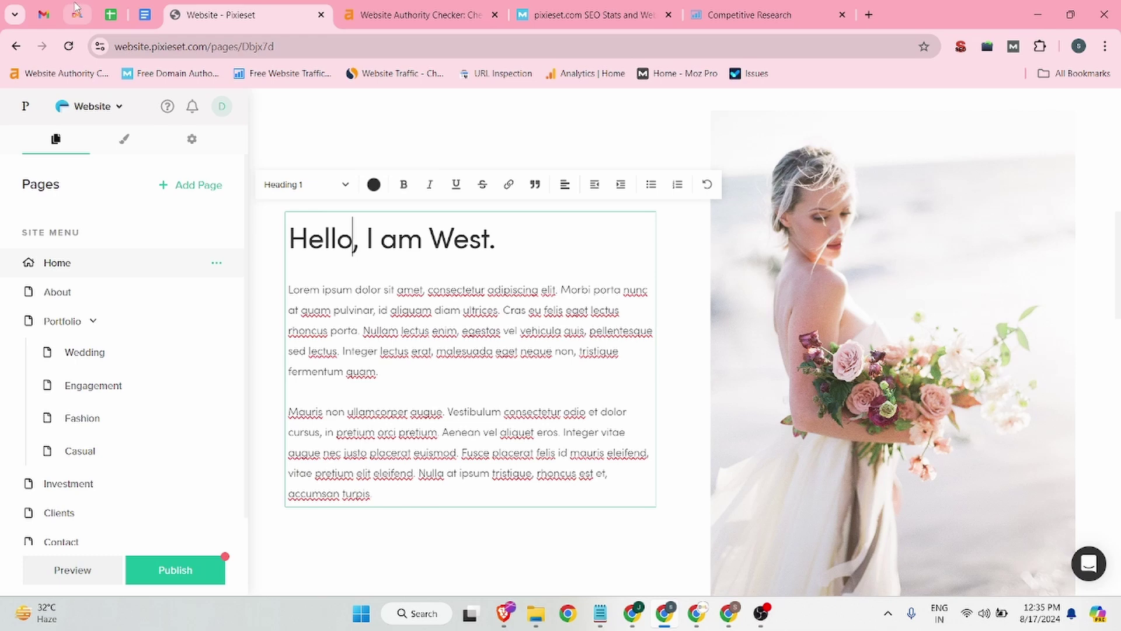
{"action": "left_click", "coordinate": [77, 14]}
{"action": "left_click_drag", "start_coordinate": [129, 251], "coordinate": [600, 286]}
{"action": "key", "text": "ctrl+c"}
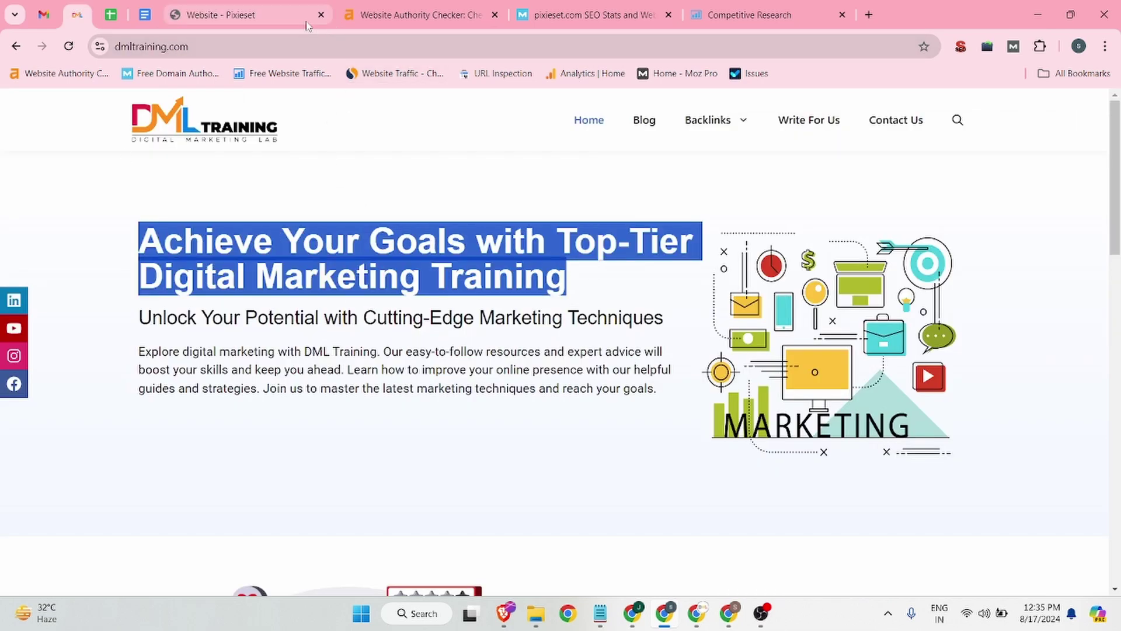
{"action": "left_click", "coordinate": [271, 6]}
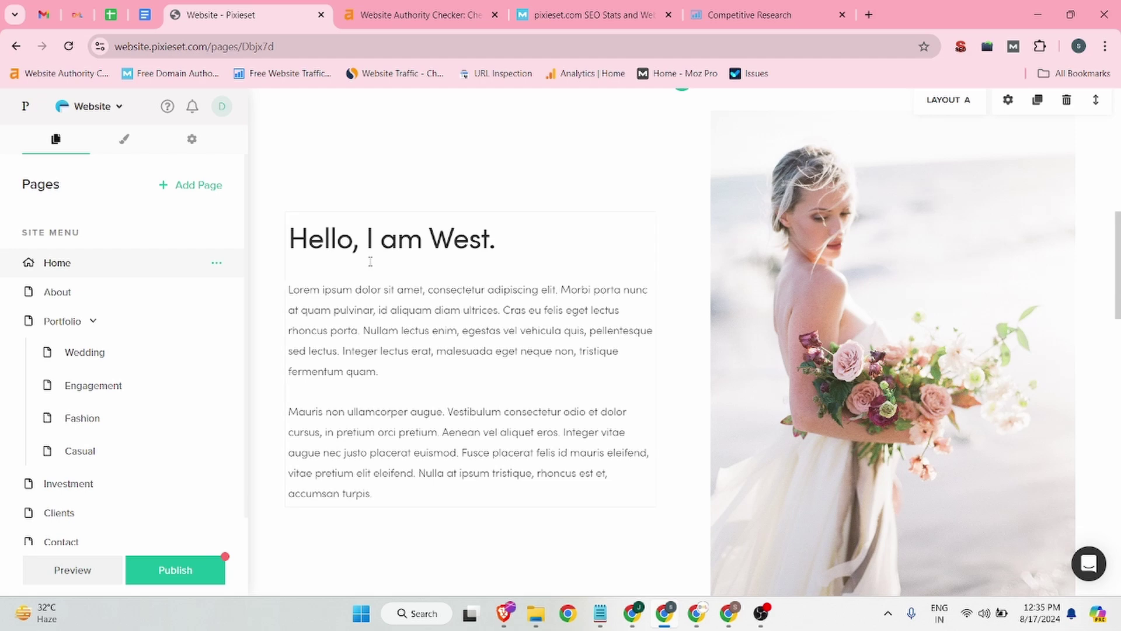
{"action": "triple_click", "coordinate": [359, 242]}
{"action": "key", "text": "ctrl+v"}
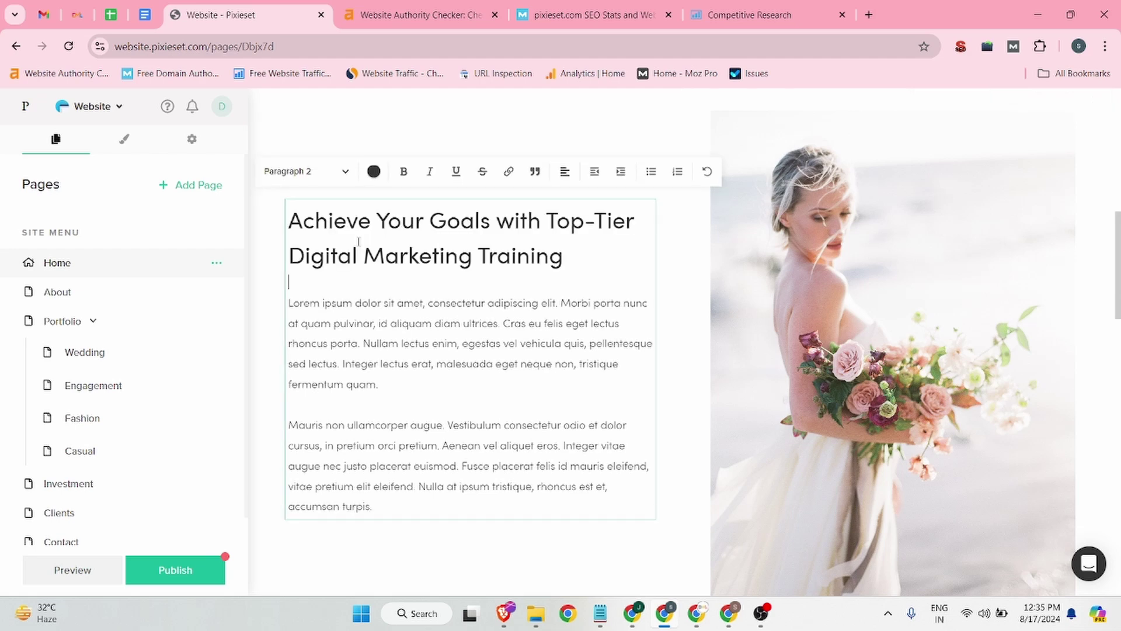
- Replace the placeholder paragraphs below the headline with the subheading and introductory paragraph copied from the DML Training home page
{"action": "key", "text": "BackSpace"}
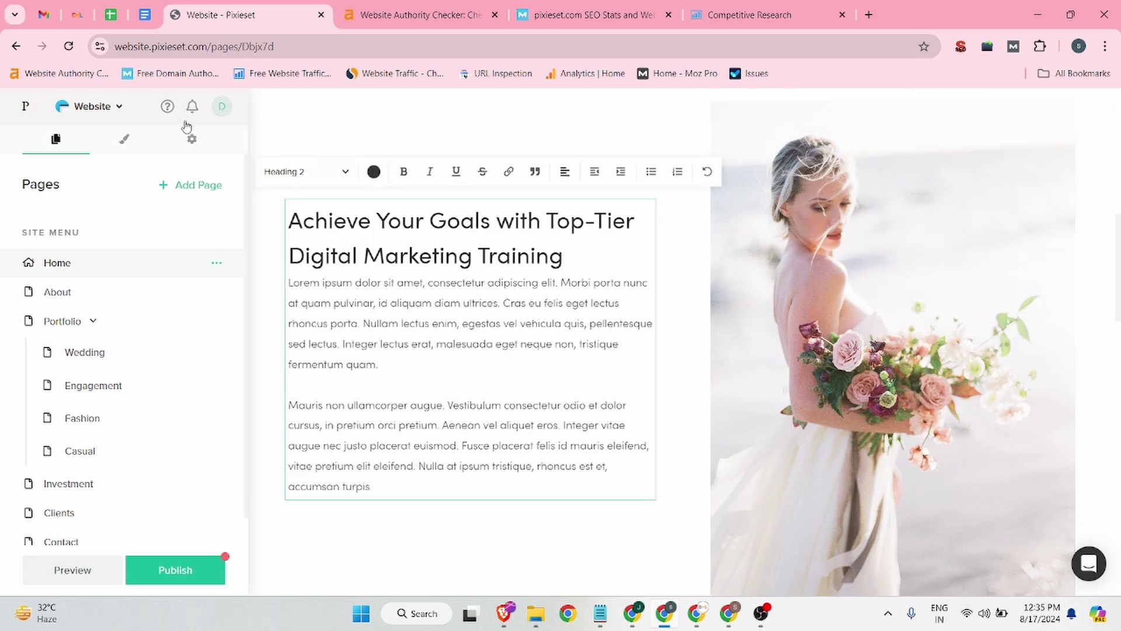
{"action": "left_click", "coordinate": [77, 15]}
{"action": "left_click_drag", "start_coordinate": [128, 318], "coordinate": [662, 400]}
{"action": "key", "text": "ctrl+c"}
{"action": "left_click", "coordinate": [250, 7]}
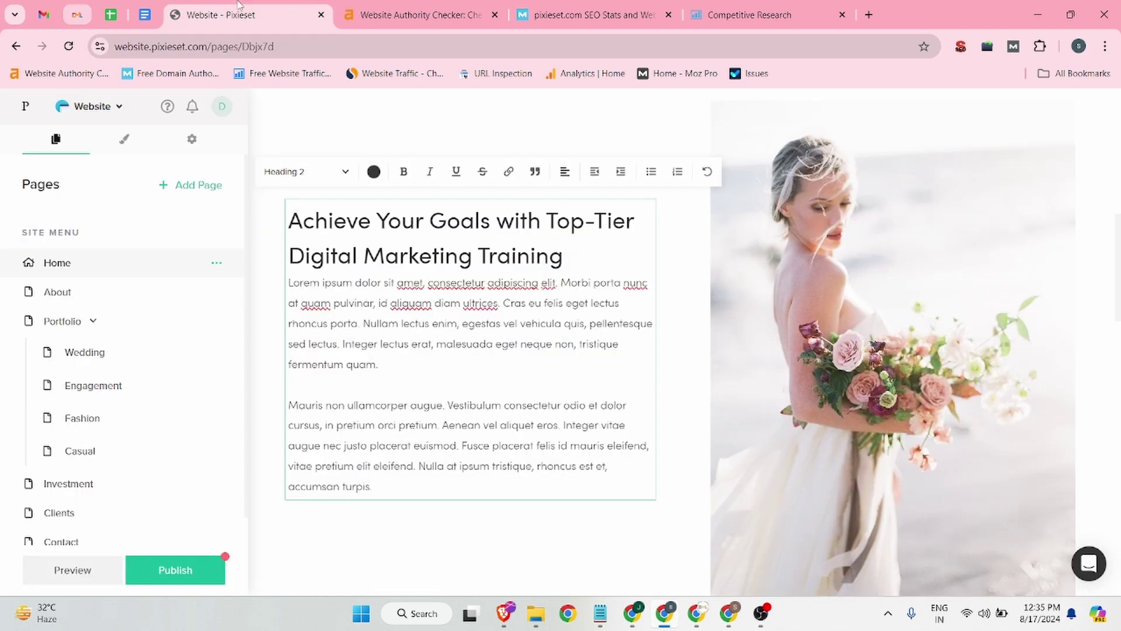
{"action": "double_click", "coordinate": [344, 323]}
{"action": "left_click_drag", "start_coordinate": [379, 487], "coordinate": [286, 293]}
{"action": "key", "text": "BackSpace"}
{"action": "key", "text": "ctrl+v"}
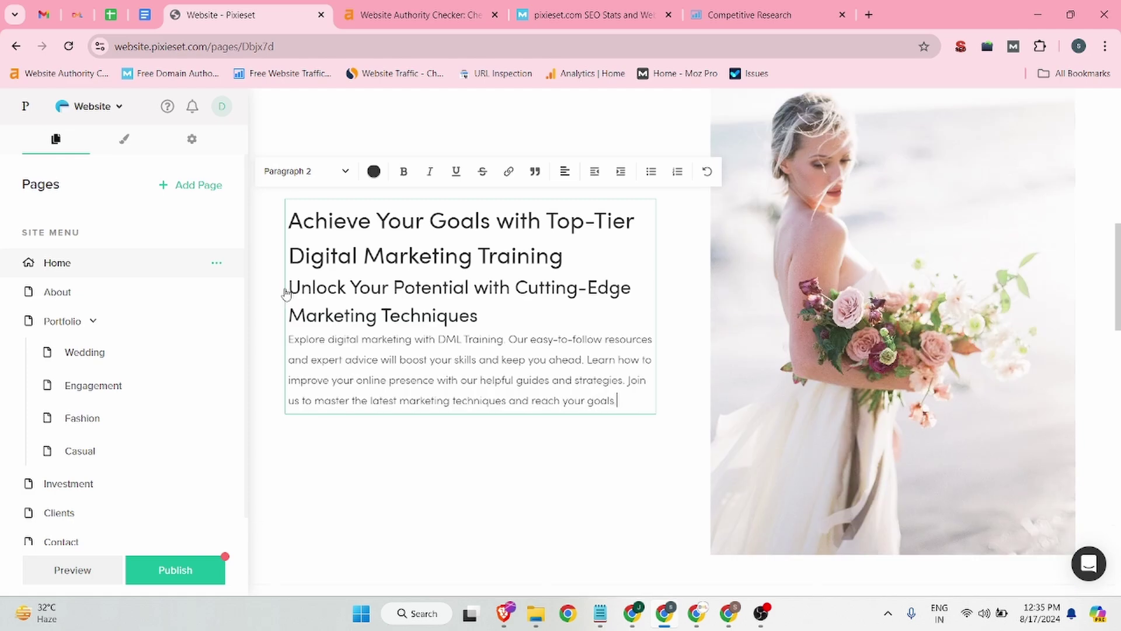
- Format the "Unlock Your Potential with Cutting-Edge Marketing Techniques" line as Heading 4
{"action": "left_click_drag", "start_coordinate": [497, 315], "coordinate": [291, 283]}
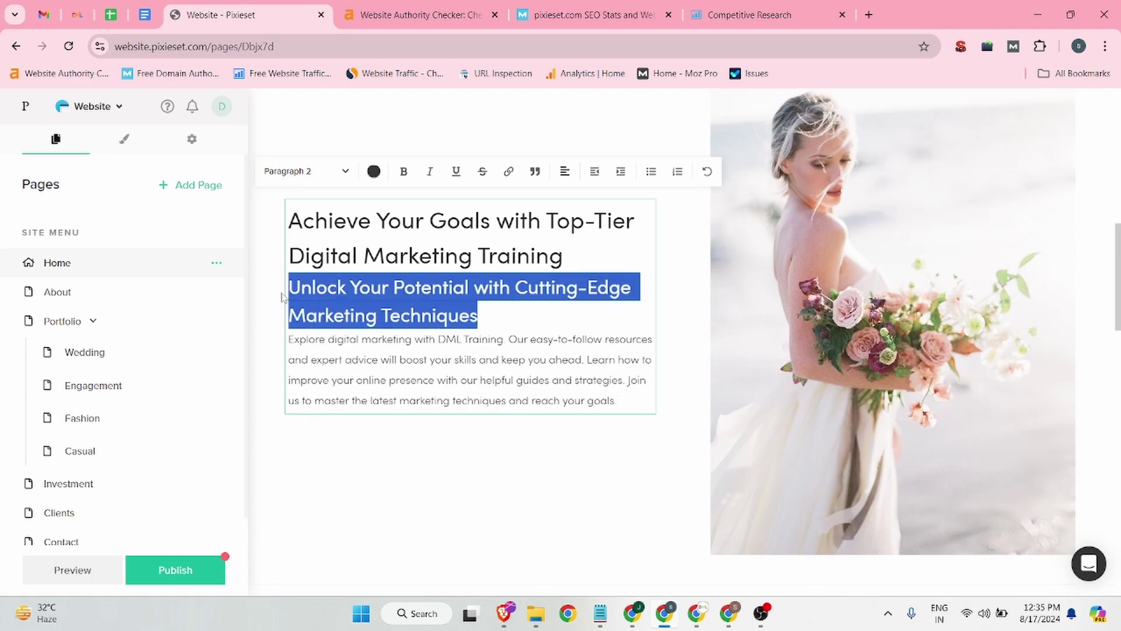
{"action": "left_click", "coordinate": [316, 170]}
{"action": "left_click", "coordinate": [303, 350]}
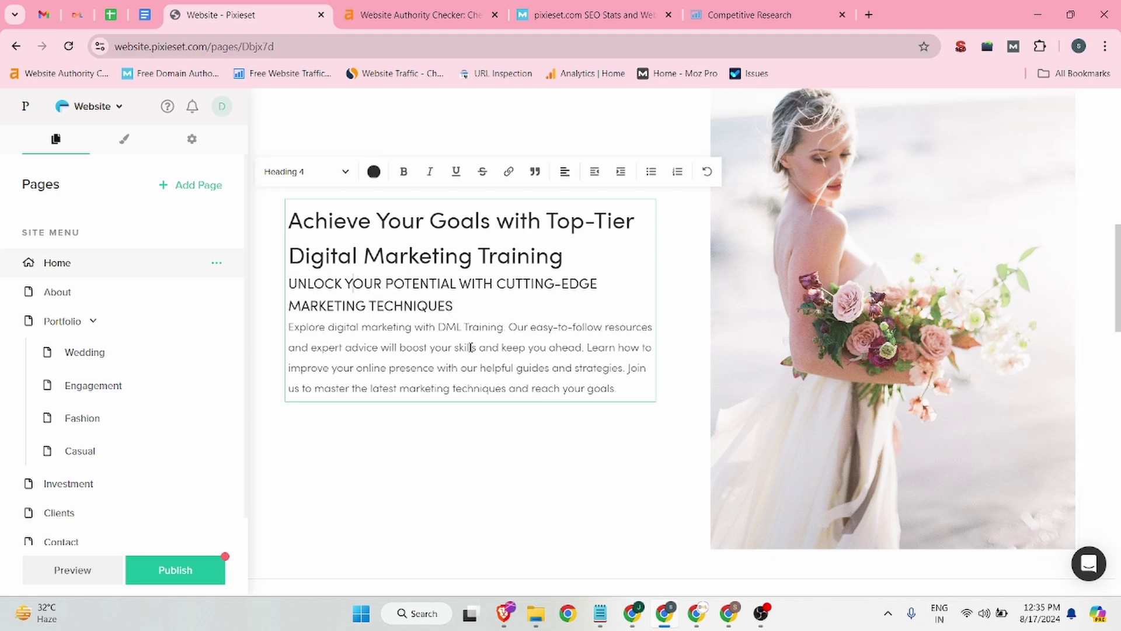
- Replace the bride photo beside the text with "Black & Blue Minimalist Modern Initial Font Logo (1)" from the Downloads folder
{"action": "left_click", "coordinate": [746, 447]}
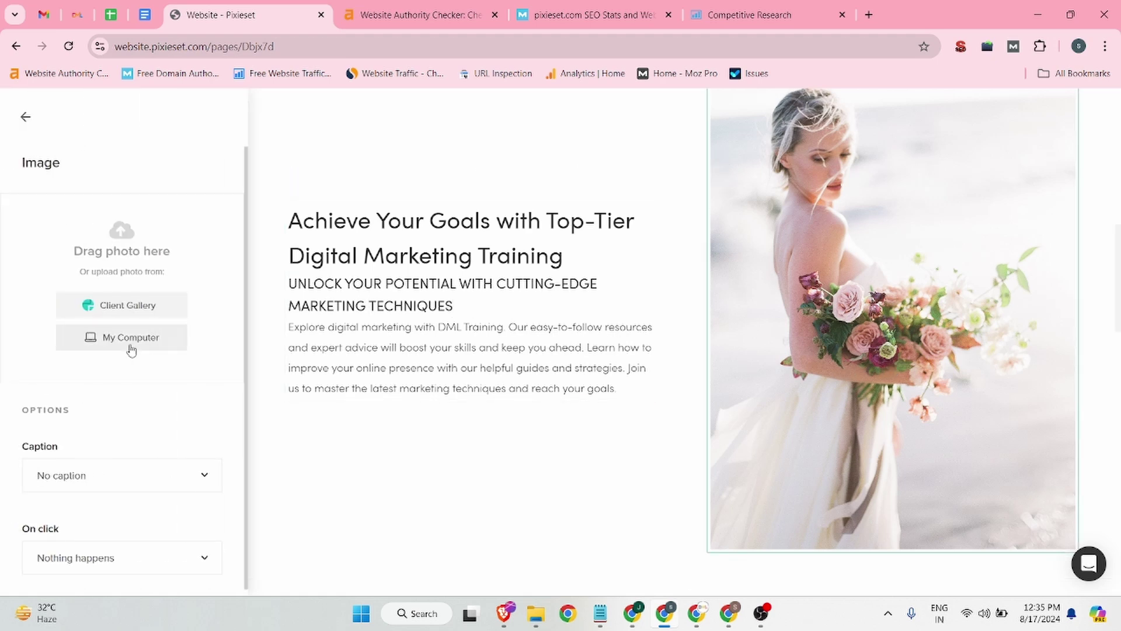
{"action": "left_click", "coordinate": [132, 349]}
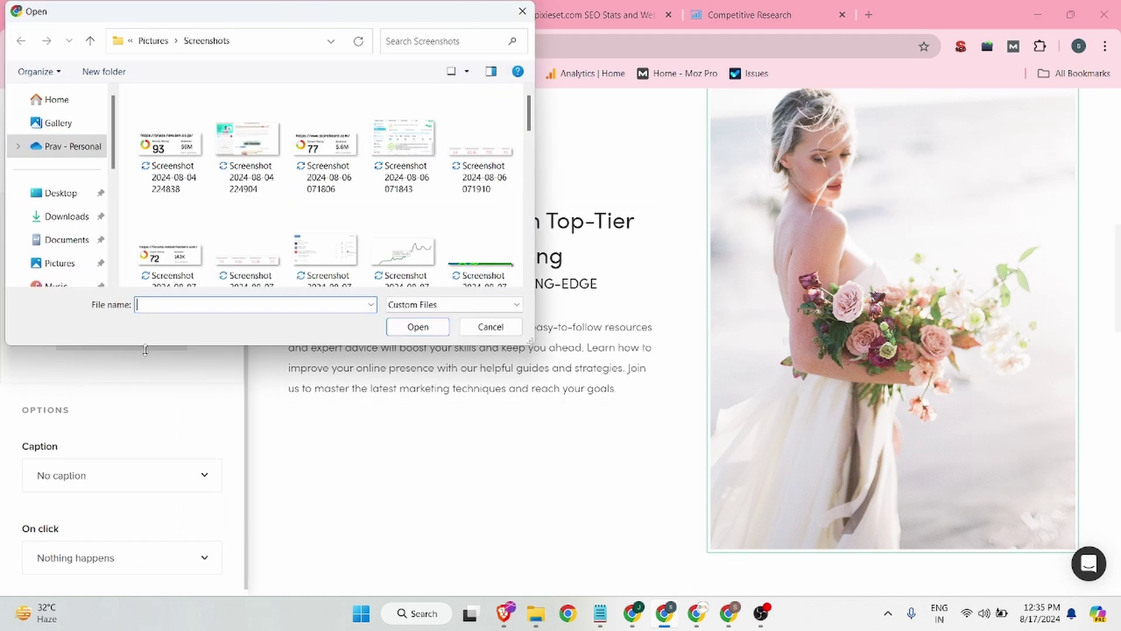
{"action": "left_click", "coordinate": [53, 218]}
{"action": "scroll", "coordinate": [209, 181], "scroll_direction": "down", "scroll_amount": 3}
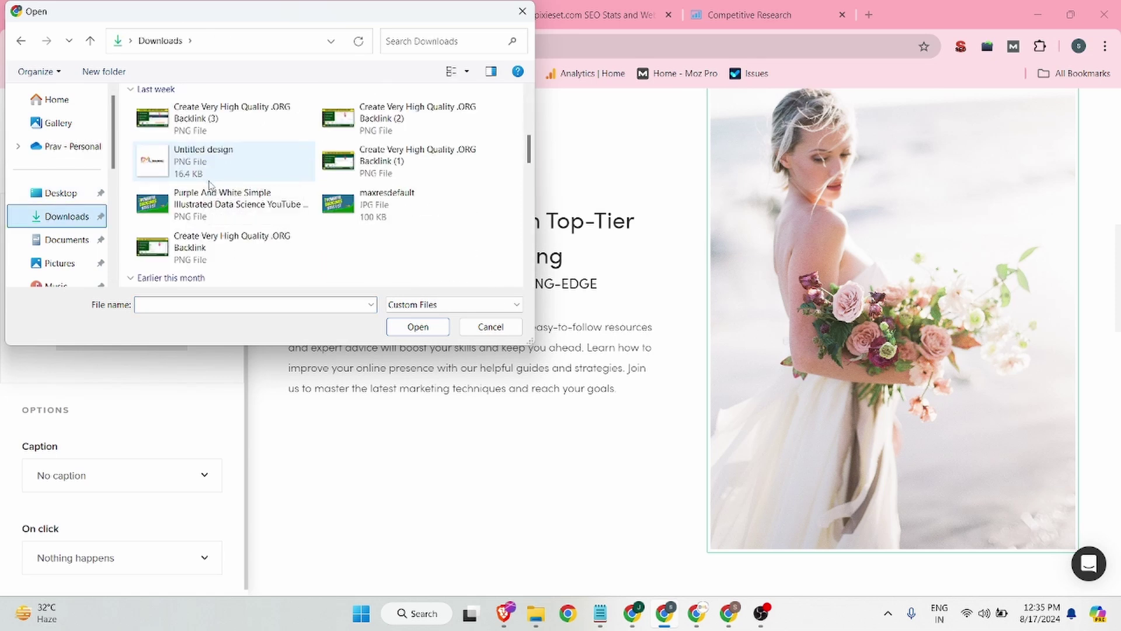
{"action": "scroll", "coordinate": [208, 183], "scroll_direction": "down", "scroll_amount": 2}
{"action": "scroll", "coordinate": [208, 182], "scroll_direction": "down", "scroll_amount": 5}
{"action": "scroll", "coordinate": [208, 182], "scroll_direction": "up", "scroll_amount": 2}
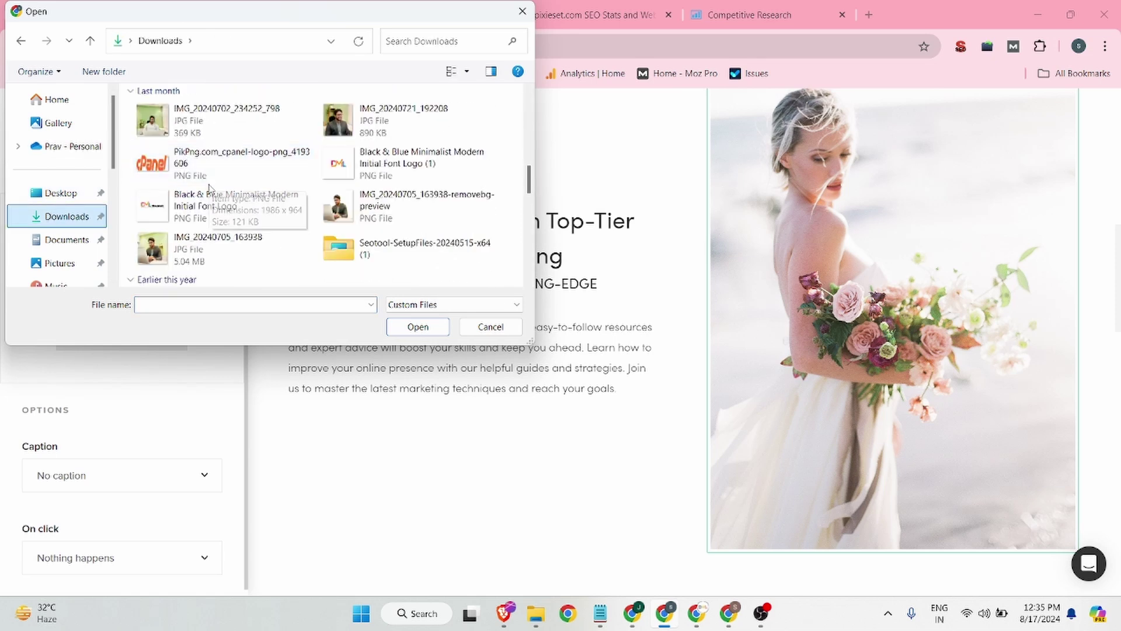
{"action": "left_click", "coordinate": [408, 160]}
{"action": "left_click", "coordinate": [417, 327]}
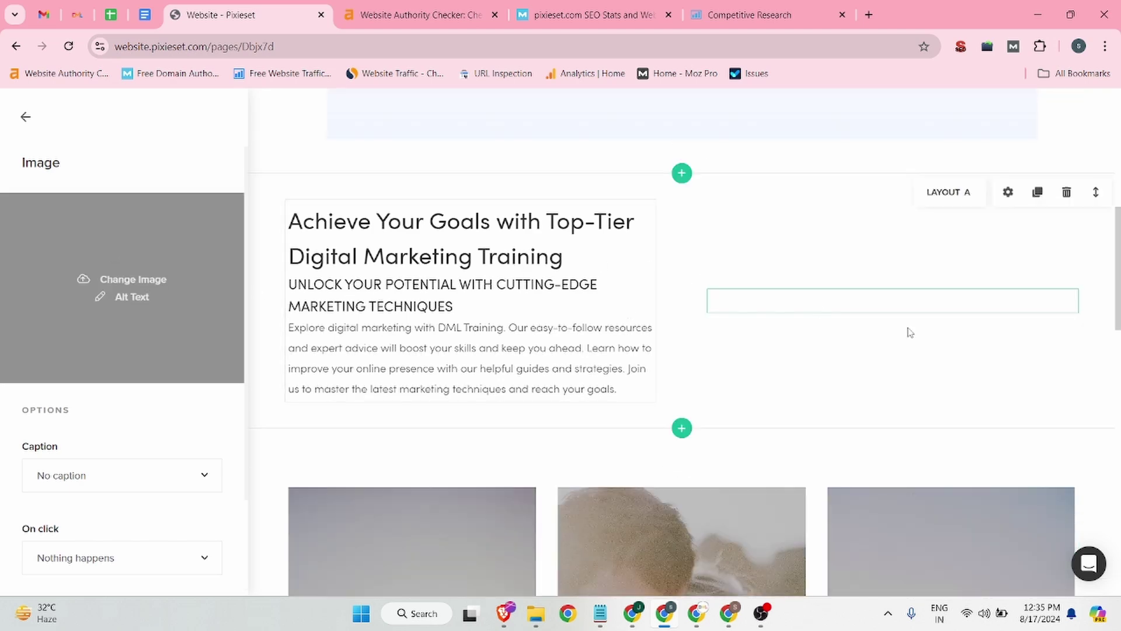
- Retitle the "About Me" feature link as "Profile Creation Sites List", copying the words from that article's heading on dmltraining.com
{"action": "scroll", "coordinate": [546, 338], "scroll_direction": "up", "scroll_amount": 5}
{"action": "scroll", "coordinate": [549, 338], "scroll_direction": "down", "scroll_amount": 12}
{"action": "scroll", "coordinate": [471, 342], "scroll_direction": "up", "scroll_amount": 3}
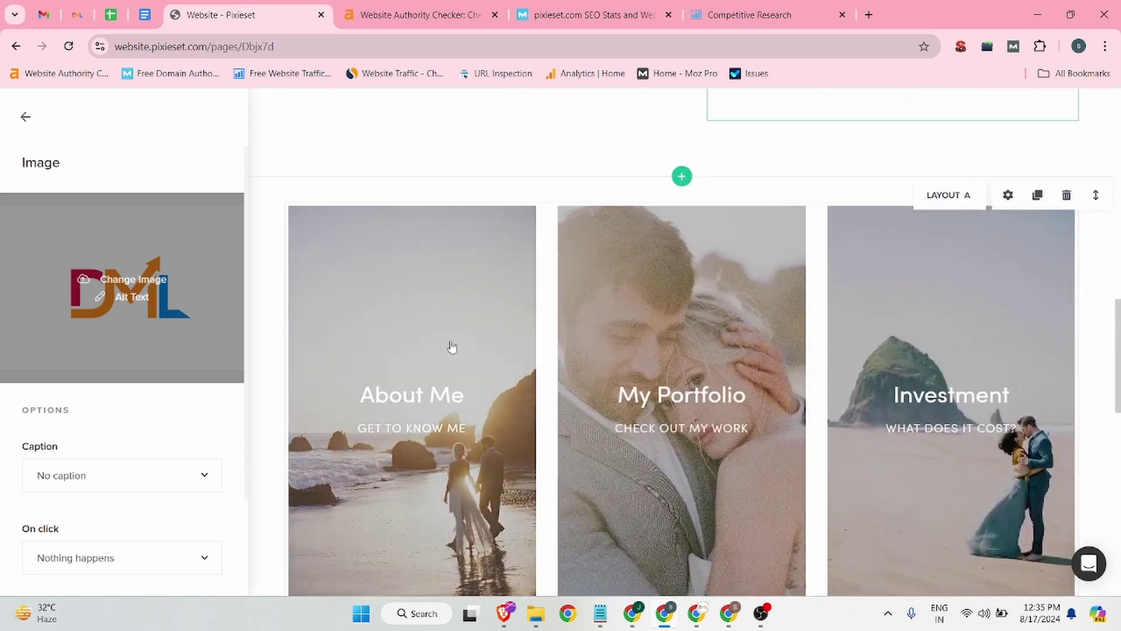
{"action": "left_click", "coordinate": [257, 370]}
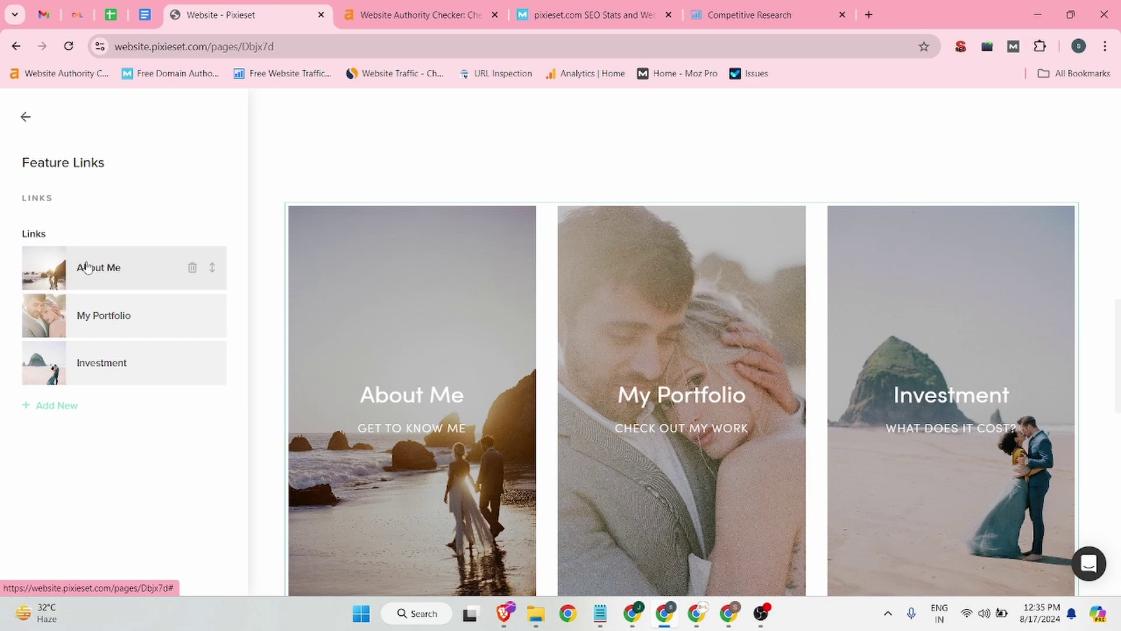
{"action": "left_click", "coordinate": [87, 267]}
{"action": "left_click", "coordinate": [85, 21]}
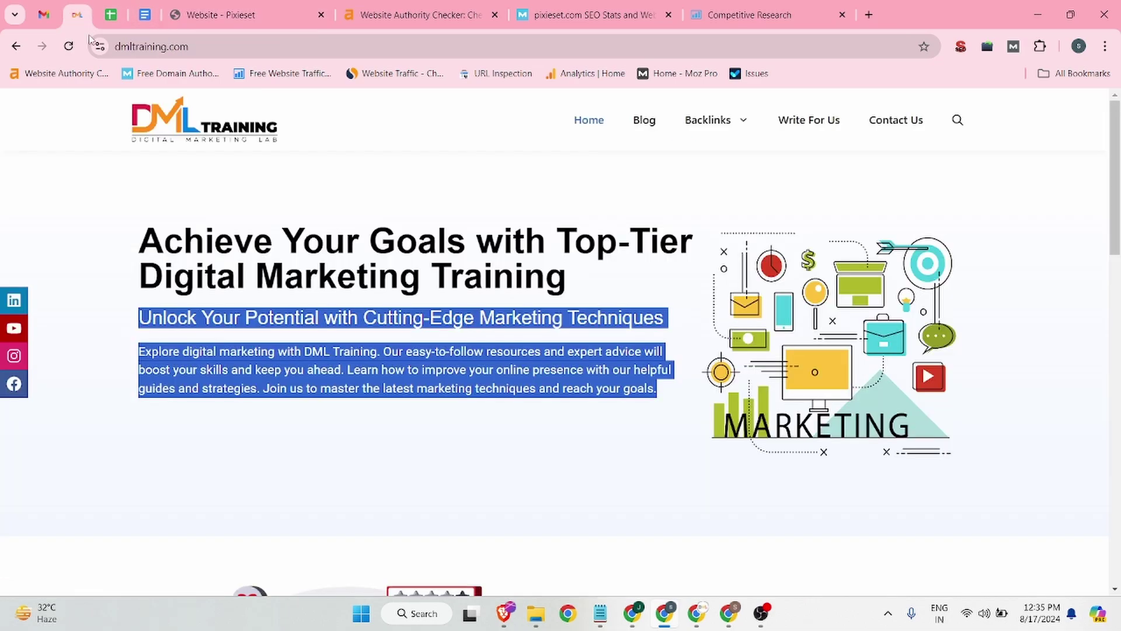
{"action": "mouse_move", "coordinate": [741, 121]}
{"action": "left_click", "coordinate": [723, 155]}
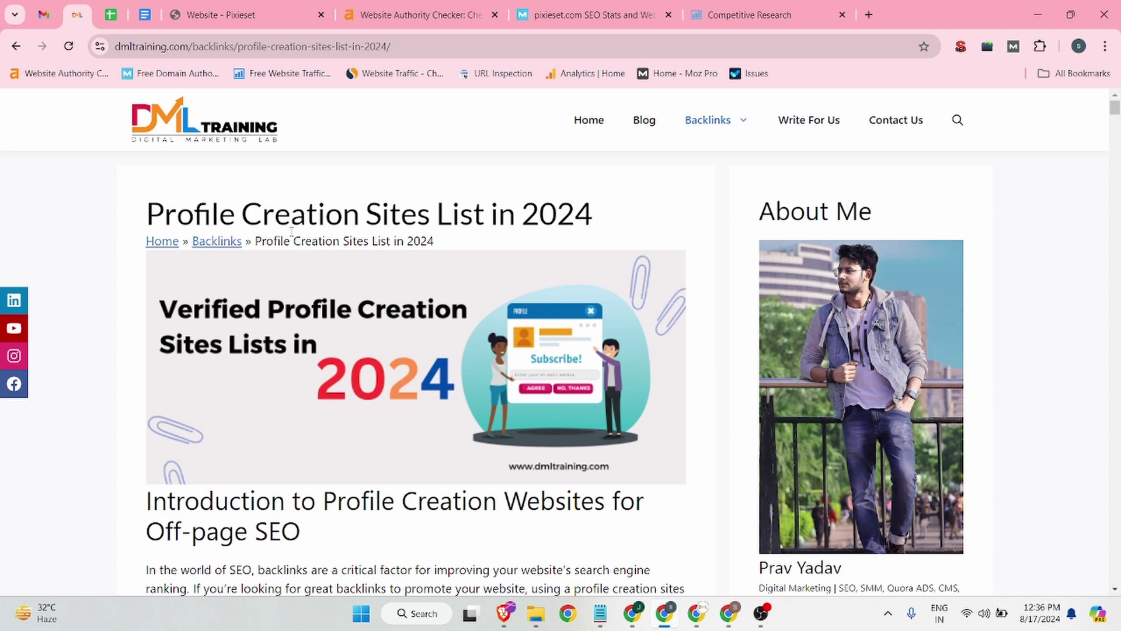
{"action": "left_click_drag", "start_coordinate": [136, 218], "coordinate": [478, 199]}
{"action": "key", "text": "ctrl+c"}
{"action": "left_click", "coordinate": [239, 13]}
{"action": "left_click", "coordinate": [94, 496]}
{"action": "key", "text": "ctrl+a"}
{"action": "key", "text": "ctrl+v"}
{"action": "scroll", "coordinate": [129, 421], "scroll_direction": "down", "scroll_amount": 2}
{"action": "left_click", "coordinate": [111, 438]}
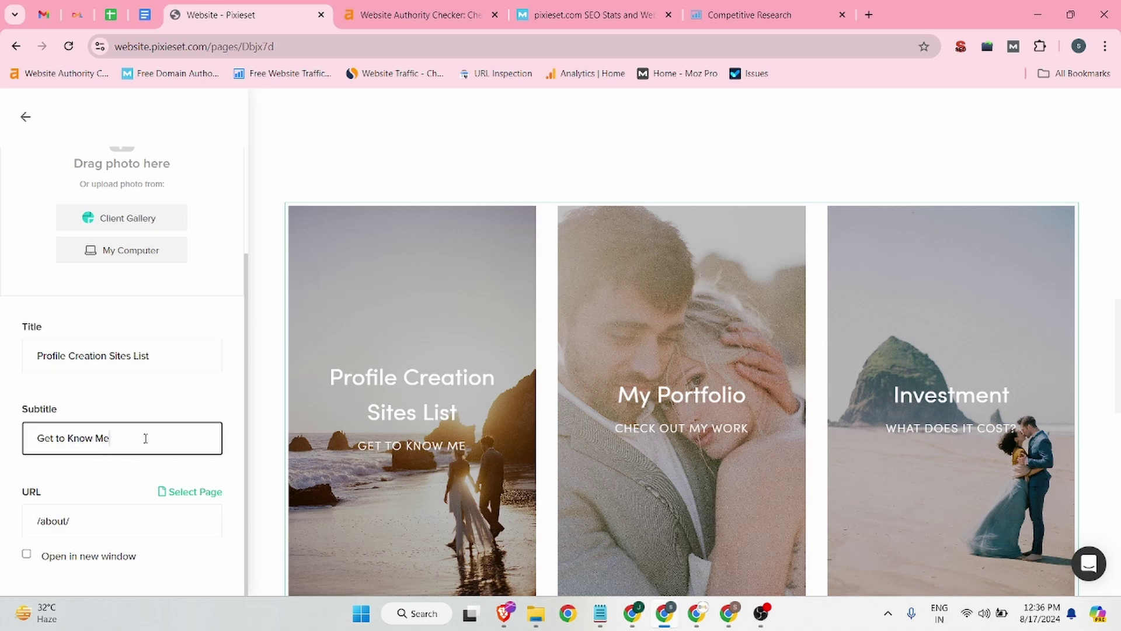
- Point the "Profile Creation Sites List" link to the dmltraining.com/backlinks/profile-creation-sites-list-in-2024/ address and make it open in a new window
{"action": "left_click", "coordinate": [77, 15]}
{"action": "left_click", "coordinate": [347, 46]}
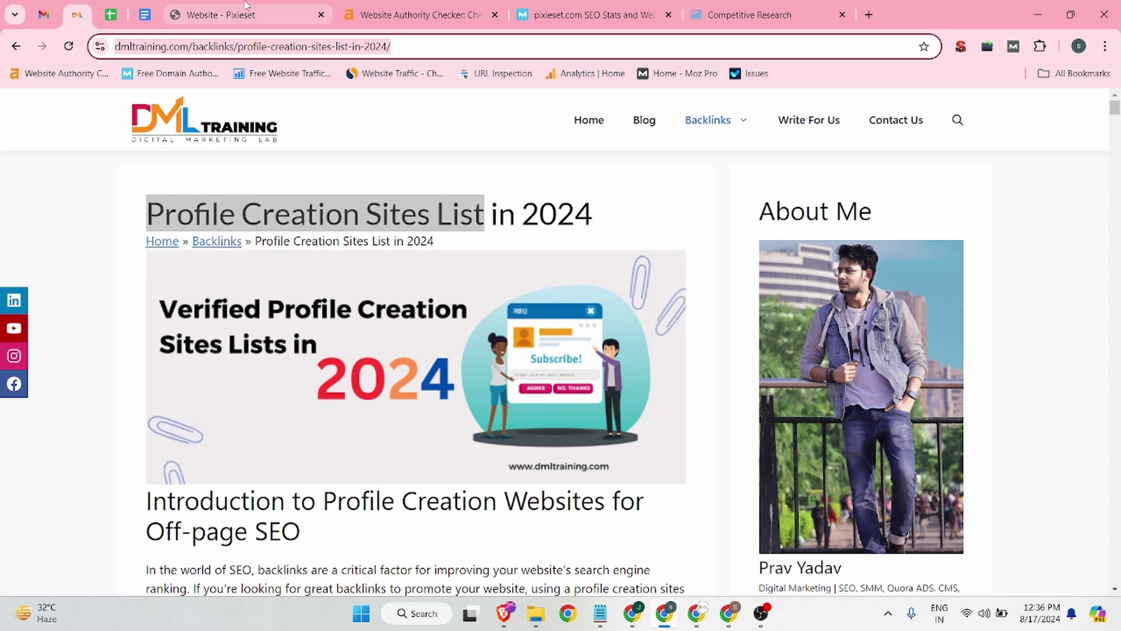
{"action": "left_click", "coordinate": [234, 14]}
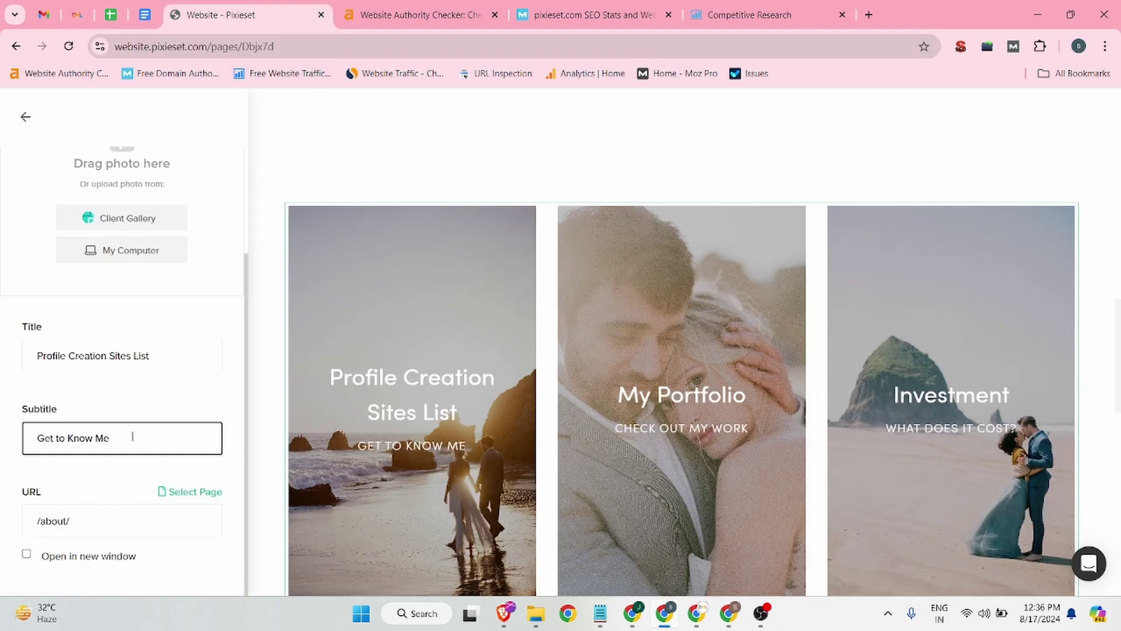
{"action": "triple_click", "coordinate": [89, 514]}
{"action": "key", "text": "ctrl+v"}
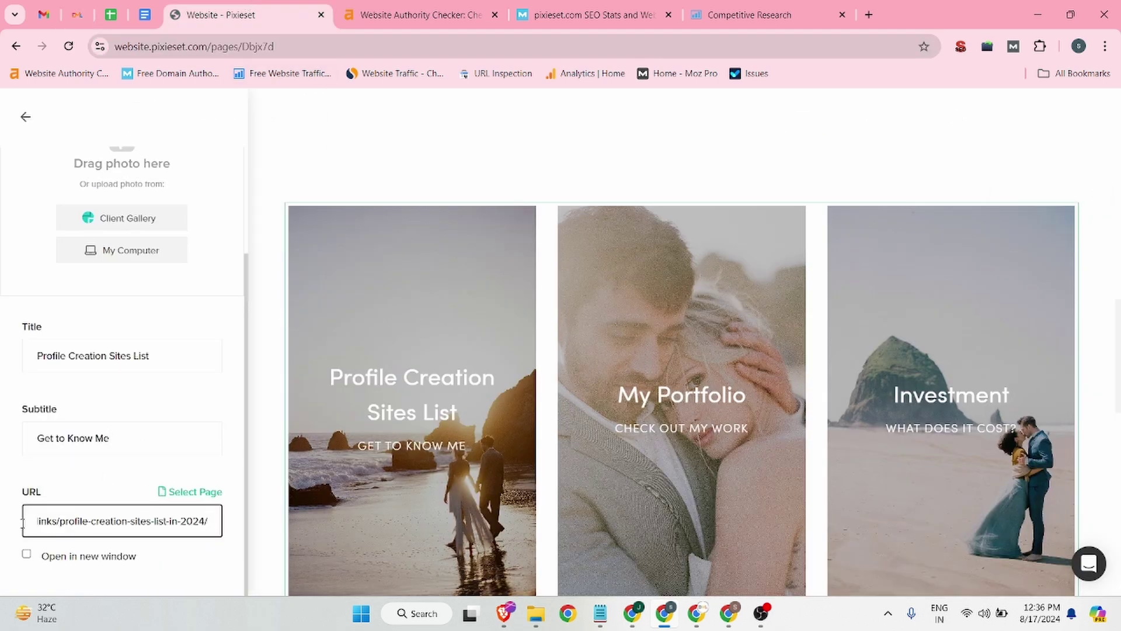
{"action": "left_click", "coordinate": [26, 555]}
{"action": "left_click", "coordinate": [24, 117]}
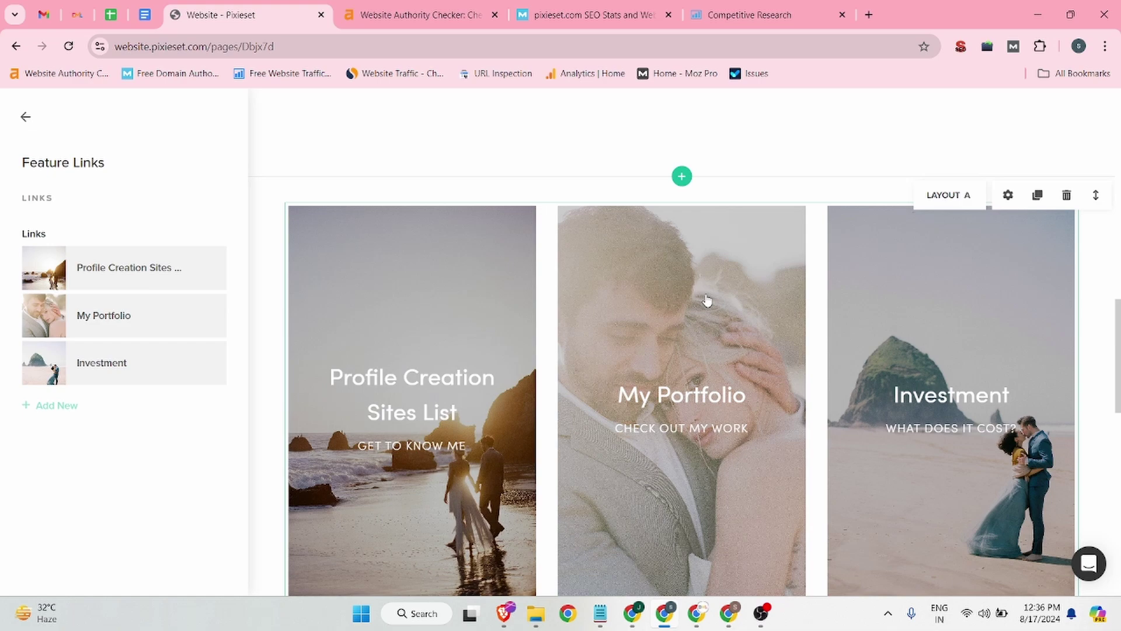
- Add the third Client Gallery block from the Links category between the feature links and the quote on the Home page
{"action": "scroll", "coordinate": [689, 297], "scroll_direction": "down", "scroll_amount": 6}
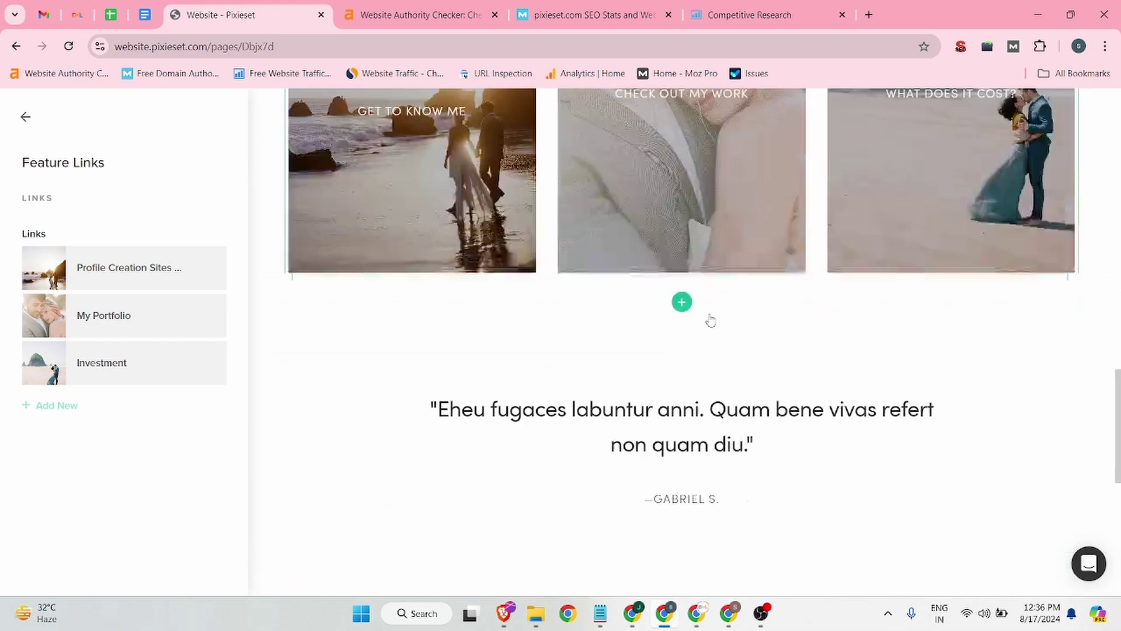
{"action": "scroll", "coordinate": [691, 300], "scroll_direction": "down", "scroll_amount": 8}
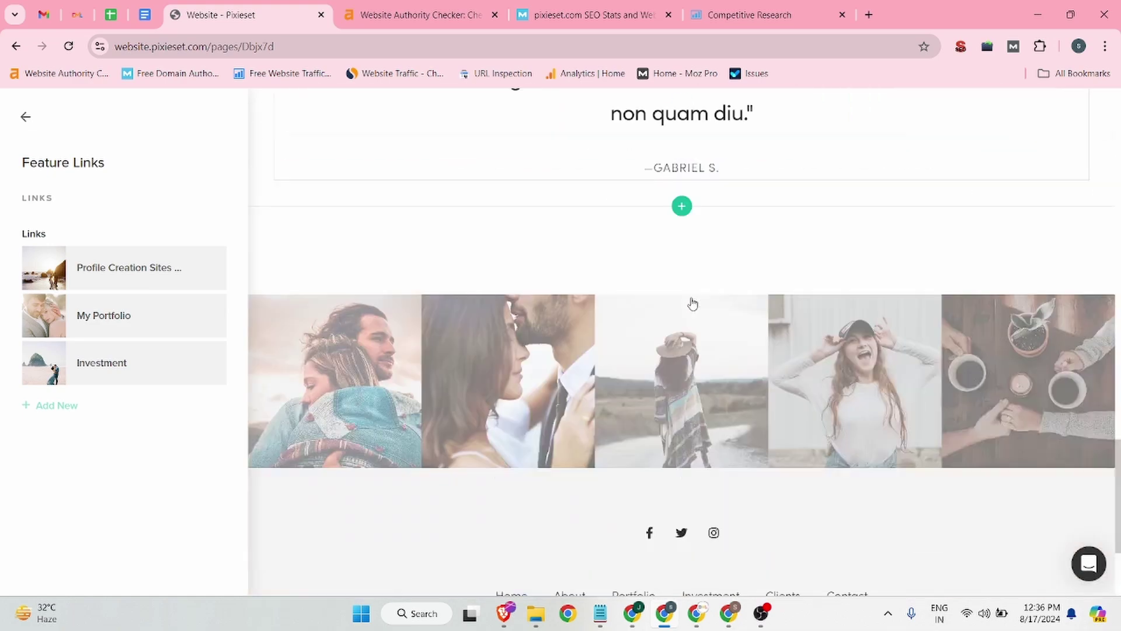
{"action": "scroll", "coordinate": [692, 302], "scroll_direction": "up", "scroll_amount": 7}
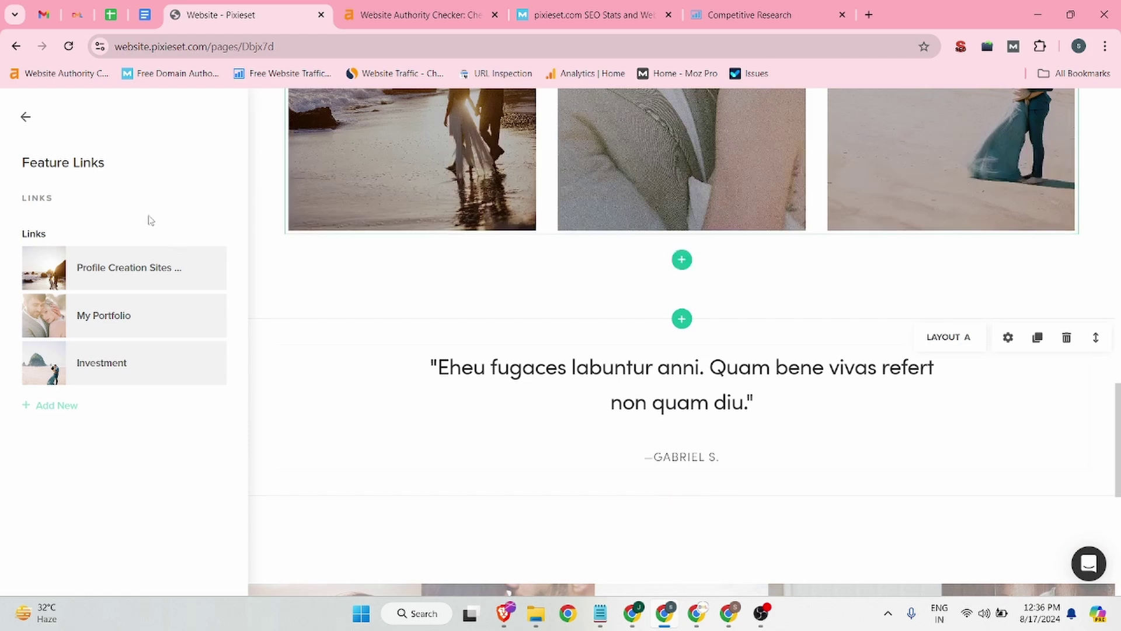
{"action": "left_click", "coordinate": [25, 116]}
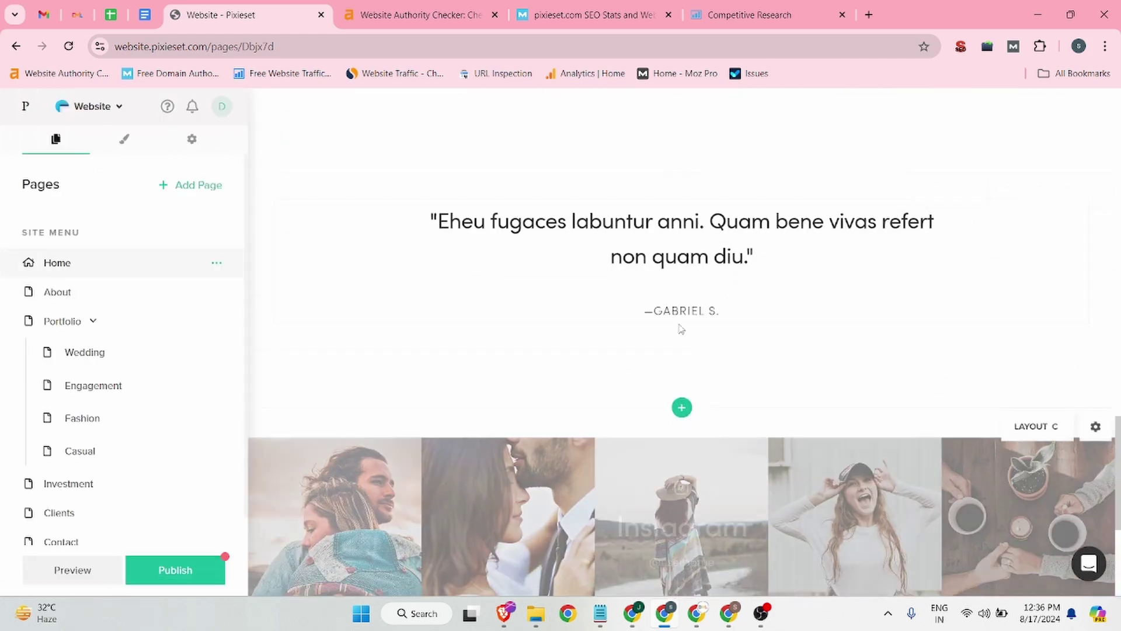
{"action": "left_click", "coordinate": [681, 115]}
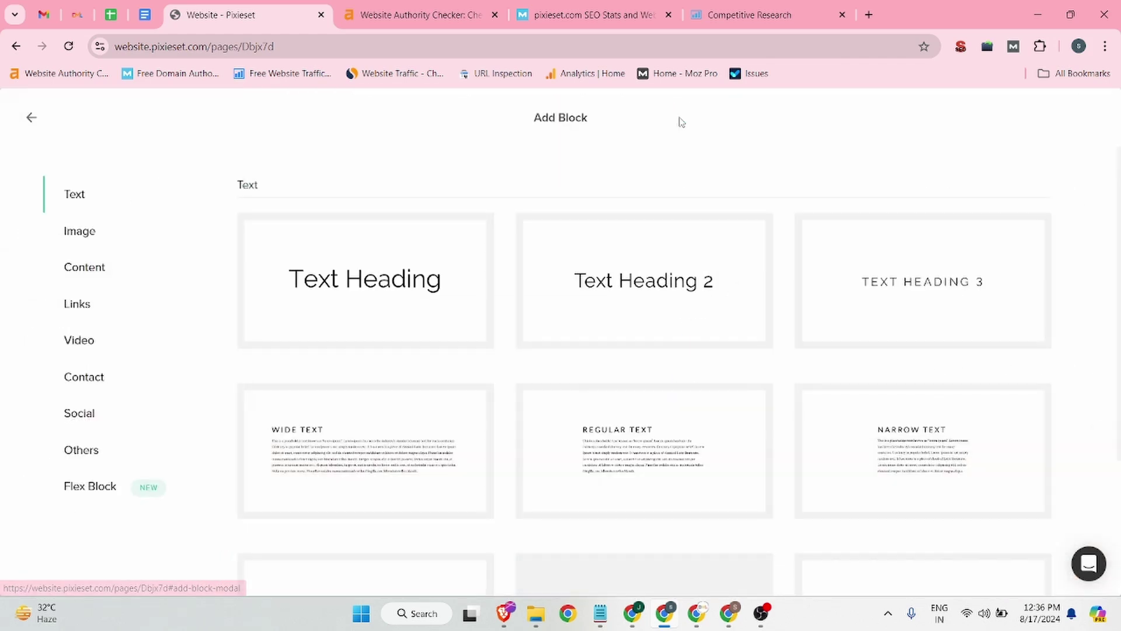
{"action": "scroll", "coordinate": [638, 352], "scroll_direction": "down", "scroll_amount": 3}
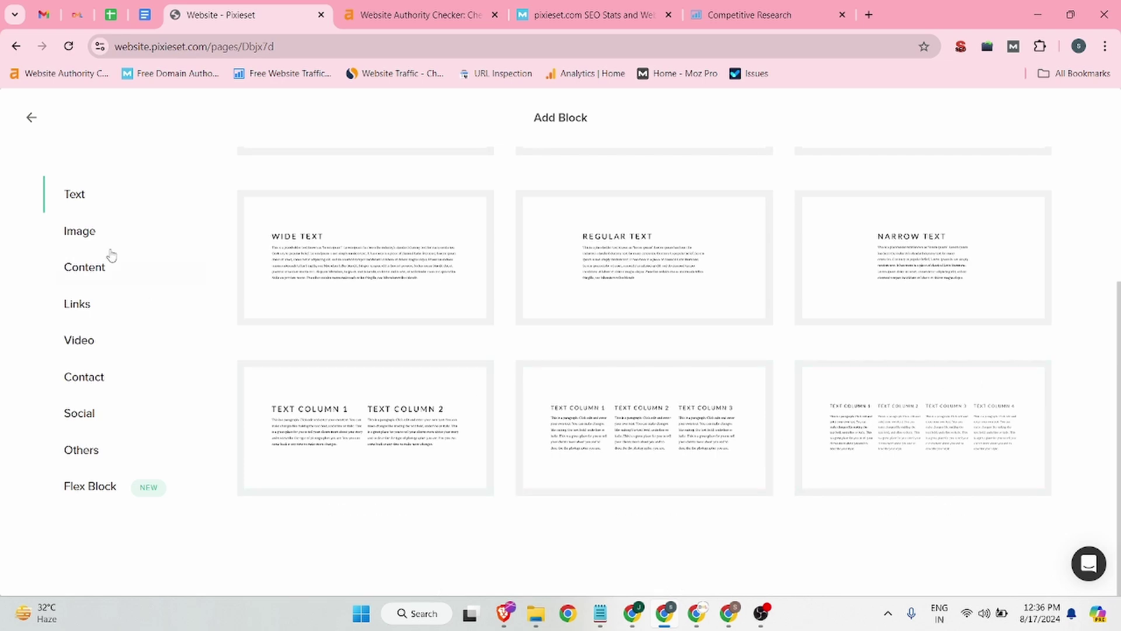
{"action": "left_click", "coordinate": [82, 342]}
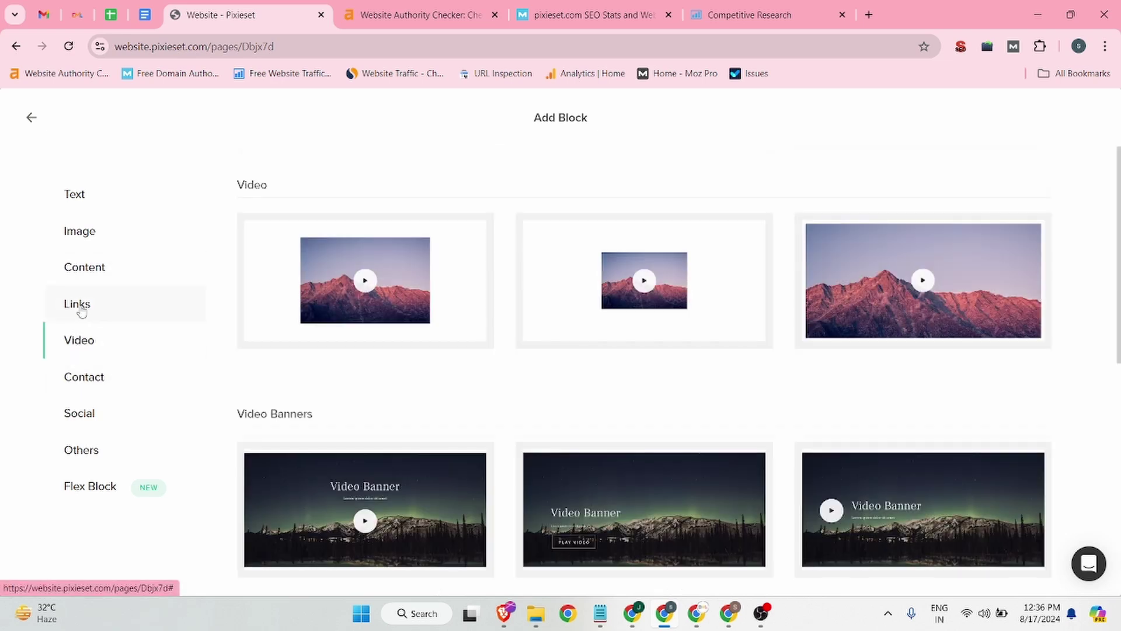
{"action": "left_click", "coordinate": [79, 303]}
{"action": "scroll", "coordinate": [663, 450], "scroll_direction": "down", "scroll_amount": 15}
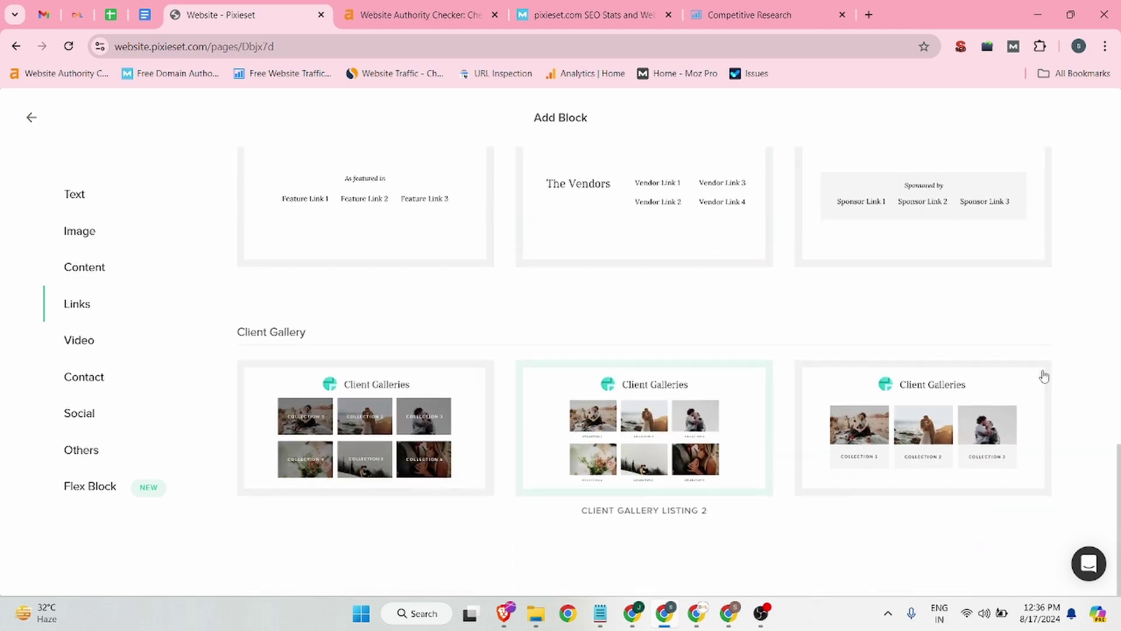
{"action": "left_click", "coordinate": [936, 449]}
- Delete the feature links block with the Profile Creation Sites List, My Portfolio and Investment tiles
{"action": "scroll", "coordinate": [771, 330], "scroll_direction": "up", "scroll_amount": 10}
{"action": "scroll", "coordinate": [782, 332], "scroll_direction": "down", "scroll_amount": 1}
{"action": "left_click", "coordinate": [1067, 358]}
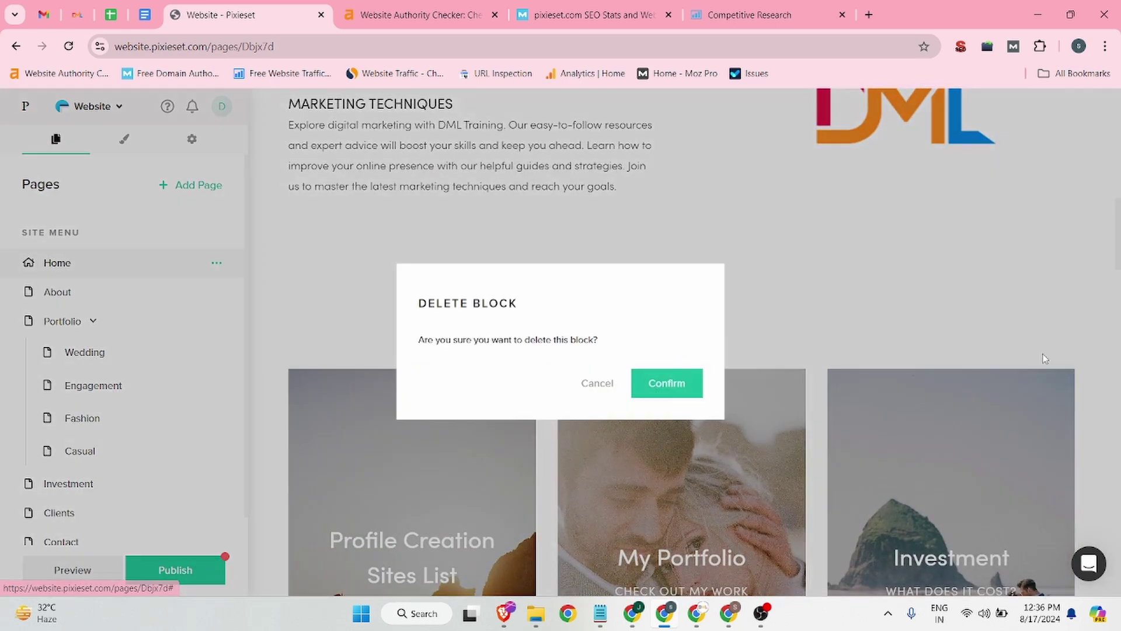
{"action": "left_click", "coordinate": [672, 390]}
{"action": "scroll", "coordinate": [759, 386], "scroll_direction": "down", "scroll_amount": 3}
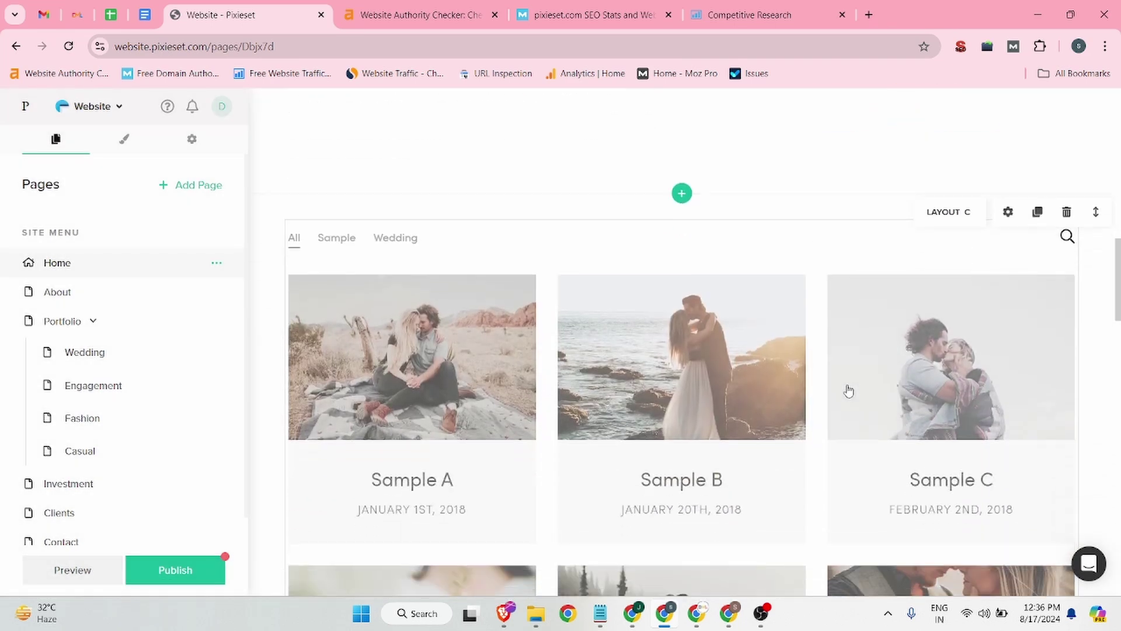
{"action": "left_click", "coordinate": [1066, 212]}
{"action": "left_click", "coordinate": [590, 380]}
- Set the Client Galleries block to show 6 galleries per page
{"action": "scroll", "coordinate": [595, 362], "scroll_direction": "down", "scroll_amount": 20}
{"action": "scroll", "coordinate": [601, 351], "scroll_direction": "down", "scroll_amount": 5}
{"action": "scroll", "coordinate": [602, 351], "scroll_direction": "up", "scroll_amount": 20}
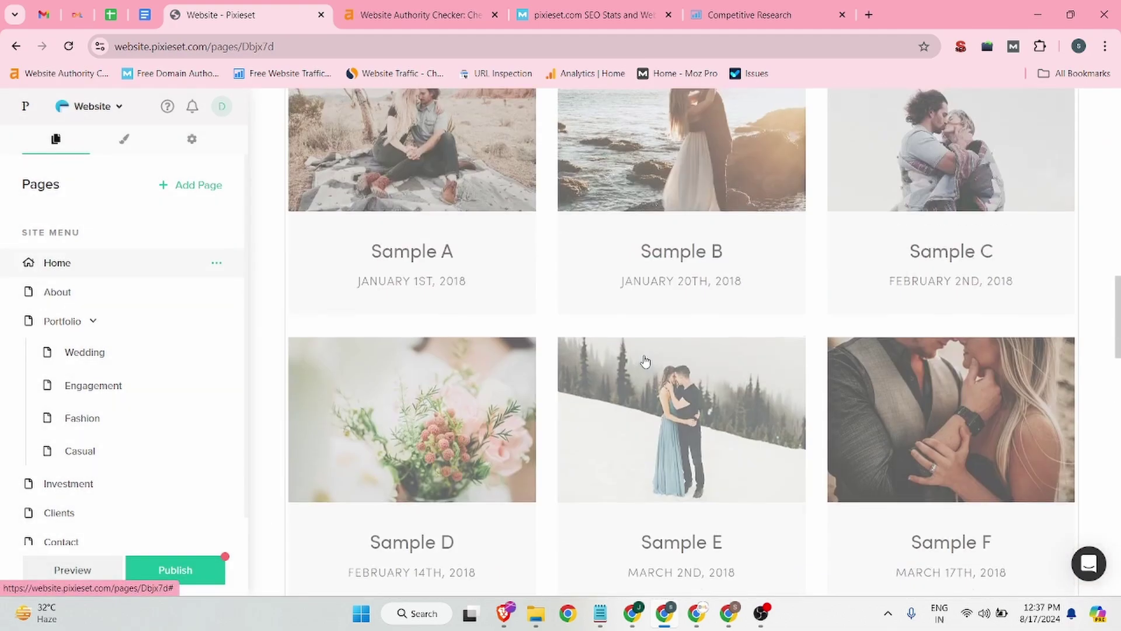
{"action": "scroll", "coordinate": [645, 361], "scroll_direction": "up", "scroll_amount": 5}
{"action": "left_click", "coordinate": [645, 362]}
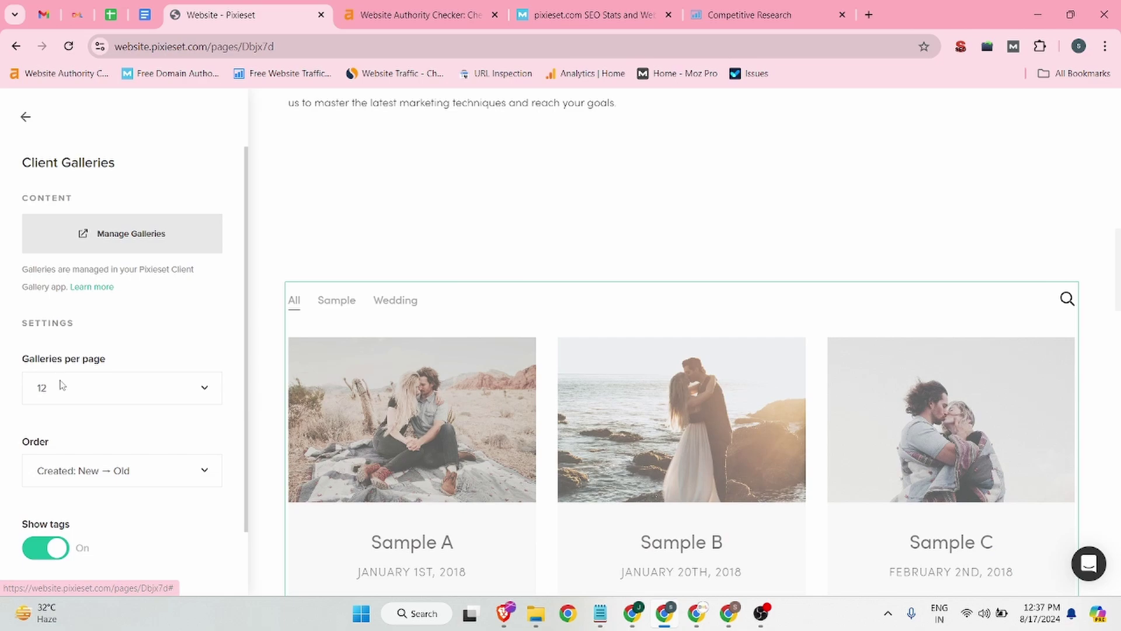
{"action": "scroll", "coordinate": [58, 380], "scroll_direction": "down", "scroll_amount": 1}
{"action": "left_click", "coordinate": [138, 321]}
{"action": "scroll", "coordinate": [734, 353], "scroll_direction": "down", "scroll_amount": 8}
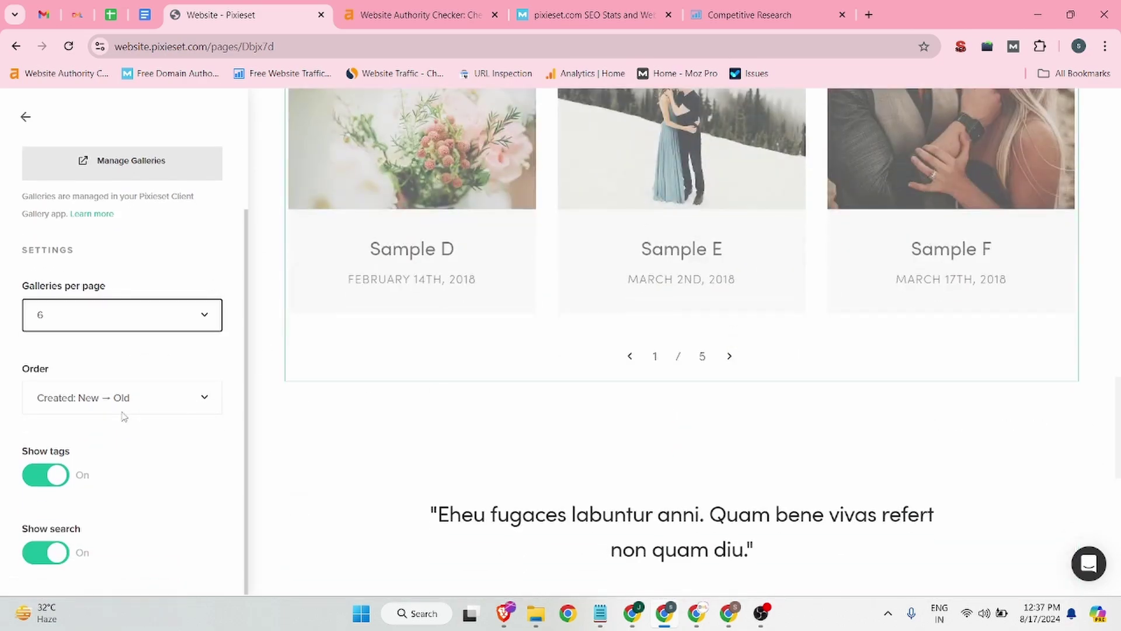
{"action": "scroll", "coordinate": [117, 415], "scroll_direction": "up", "scroll_amount": 2}
{"action": "scroll", "coordinate": [476, 358], "scroll_direction": "up", "scroll_amount": 7}
{"action": "scroll", "coordinate": [668, 362], "scroll_direction": "down", "scroll_amount": 4}
{"action": "scroll", "coordinate": [981, 269], "scroll_direction": "up", "scroll_amount": 8}
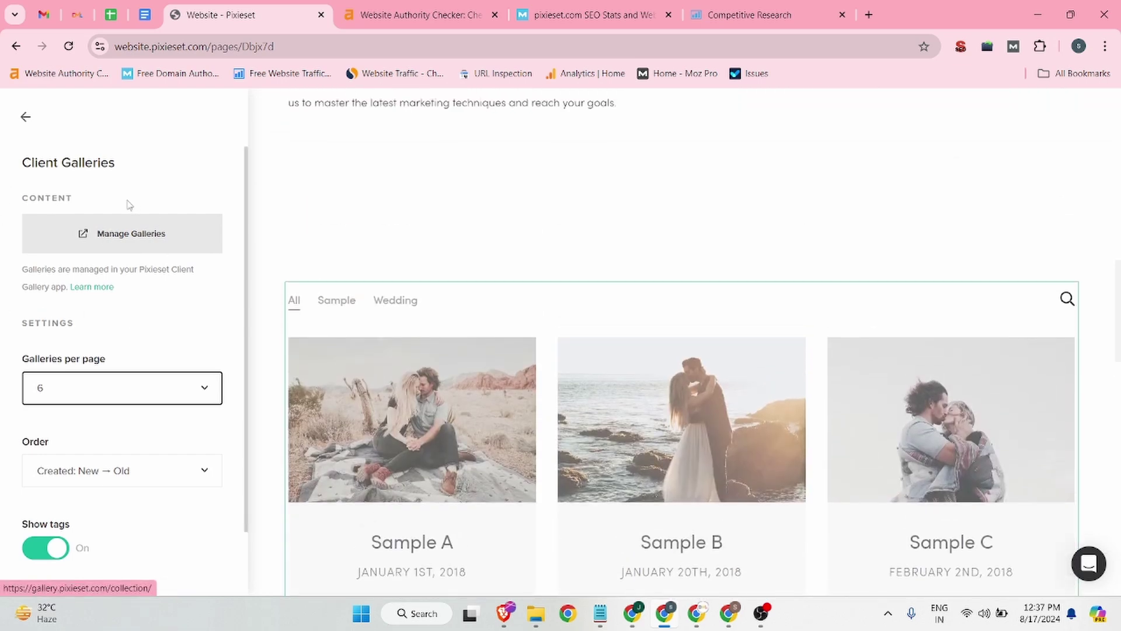
{"action": "left_click", "coordinate": [27, 117]}
- Delete the Client Galleries block from the Home page and confirm the deletion
{"action": "scroll", "coordinate": [513, 393], "scroll_direction": "up", "scroll_amount": 1}
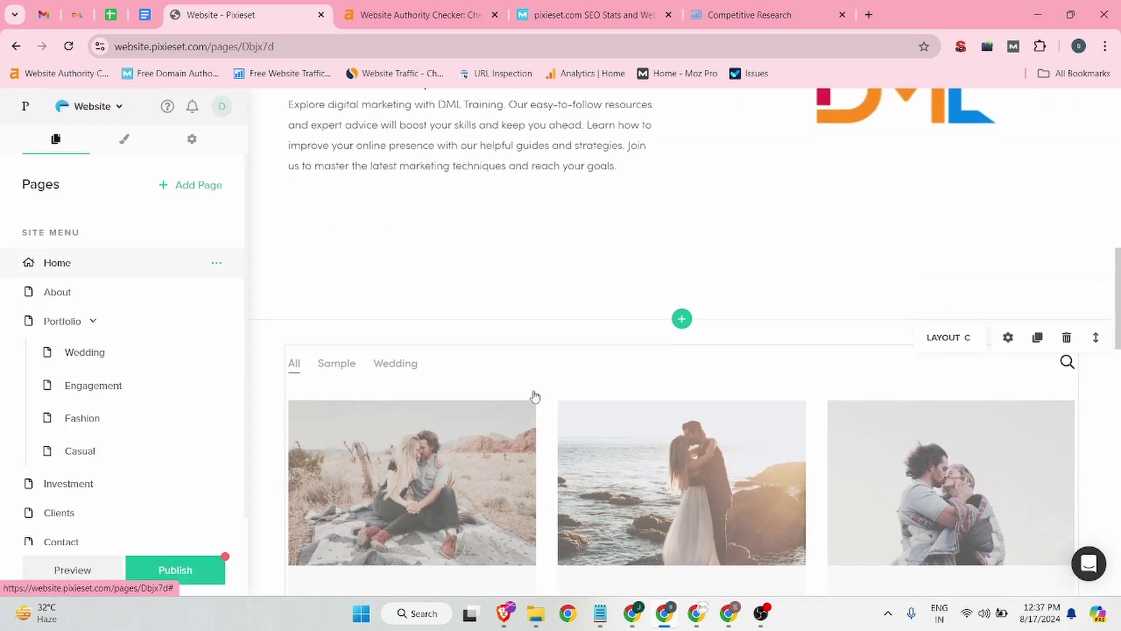
{"action": "scroll", "coordinate": [614, 283], "scroll_direction": "down", "scroll_amount": 4}
{"action": "left_click", "coordinate": [616, 248]}
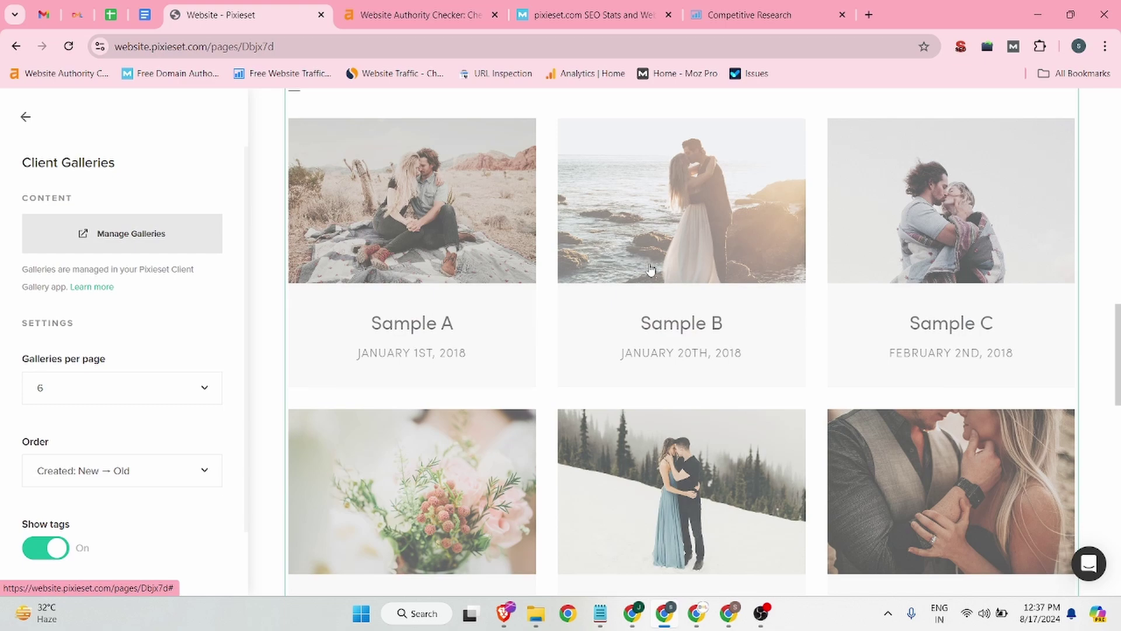
{"action": "scroll", "coordinate": [812, 394], "scroll_direction": "up", "scroll_amount": 5}
{"action": "scroll", "coordinate": [1051, 388], "scroll_direction": "down", "scroll_amount": 1}
{"action": "left_click", "coordinate": [1066, 349]}
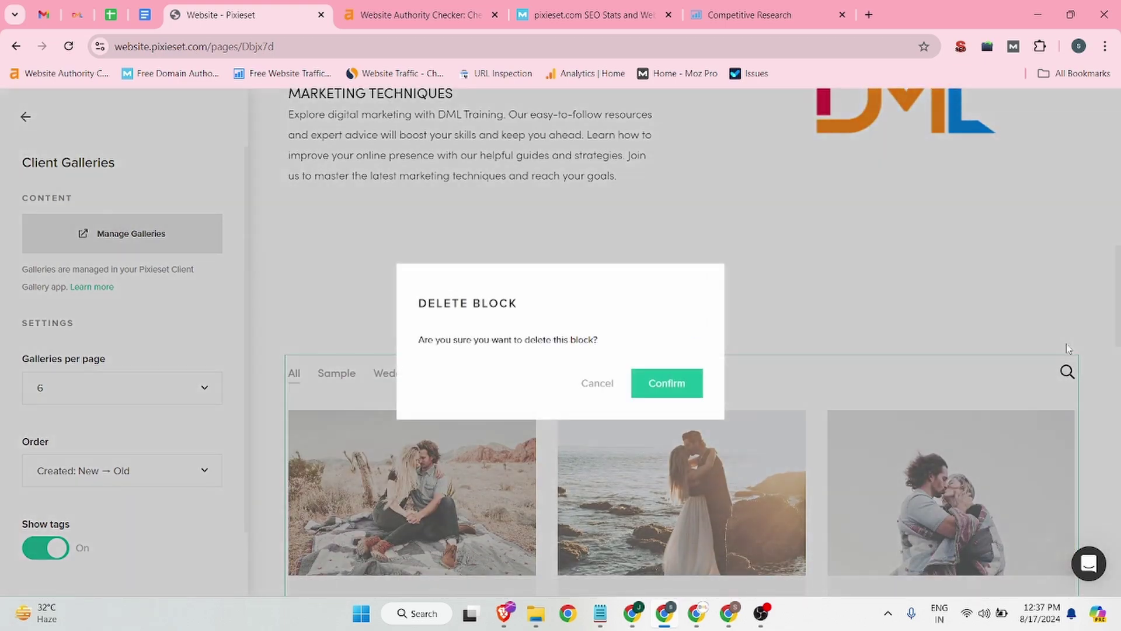
{"action": "left_click", "coordinate": [664, 385]}
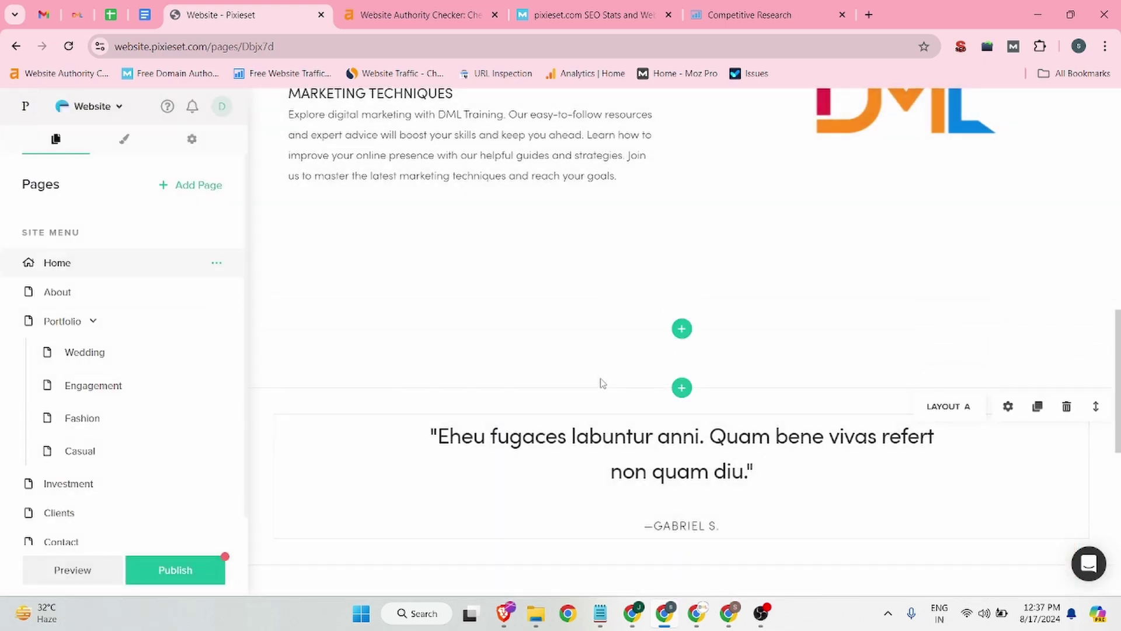
- Add a four-column text block between the DML Training introduction and the quote on the Home page
{"action": "left_click", "coordinate": [682, 299]}
{"action": "scroll", "coordinate": [633, 397], "scroll_direction": "down", "scroll_amount": 3}
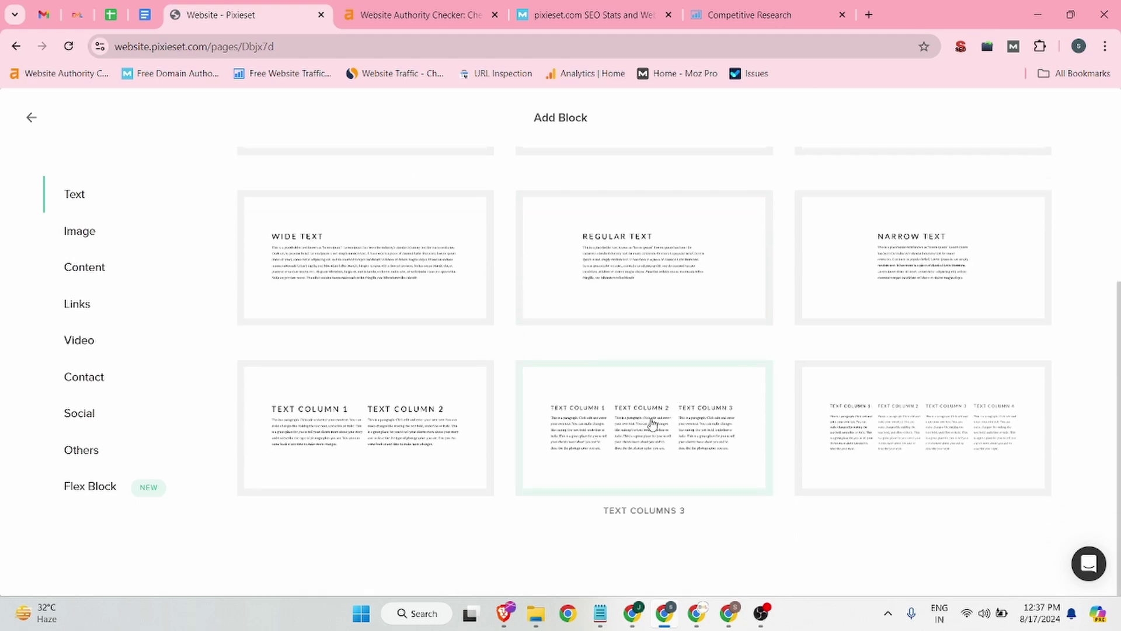
{"action": "left_click", "coordinate": [913, 430]}
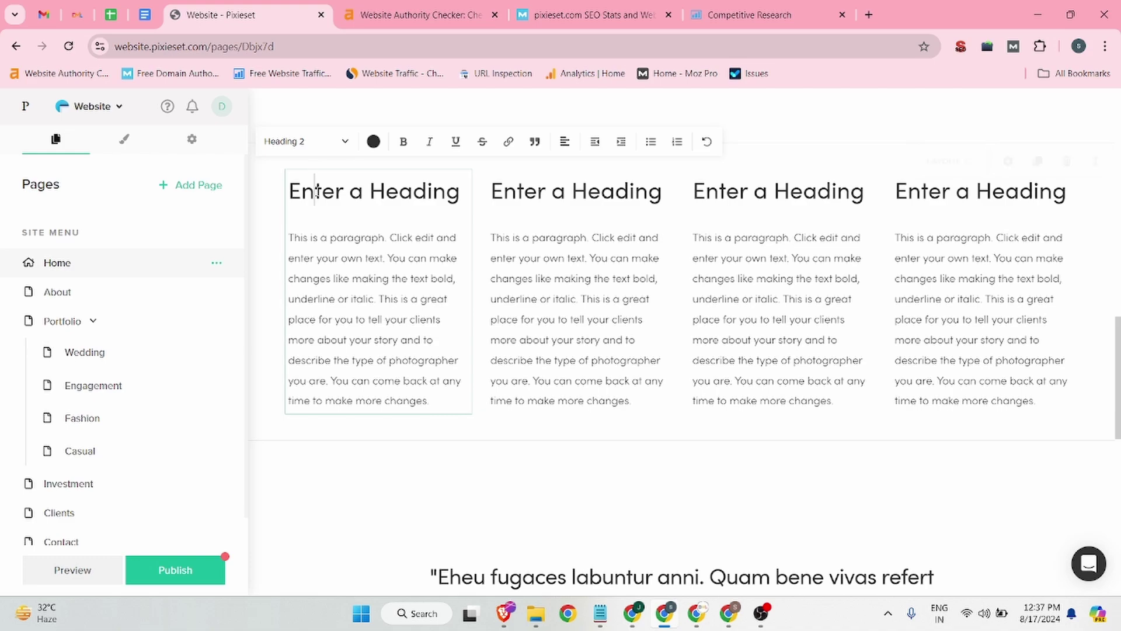
- Replace the first column's heading with "Top 100+ Verified Image Submission Sites List", copied from the DML Training backlinks page
{"action": "left_click", "coordinate": [71, 10]}
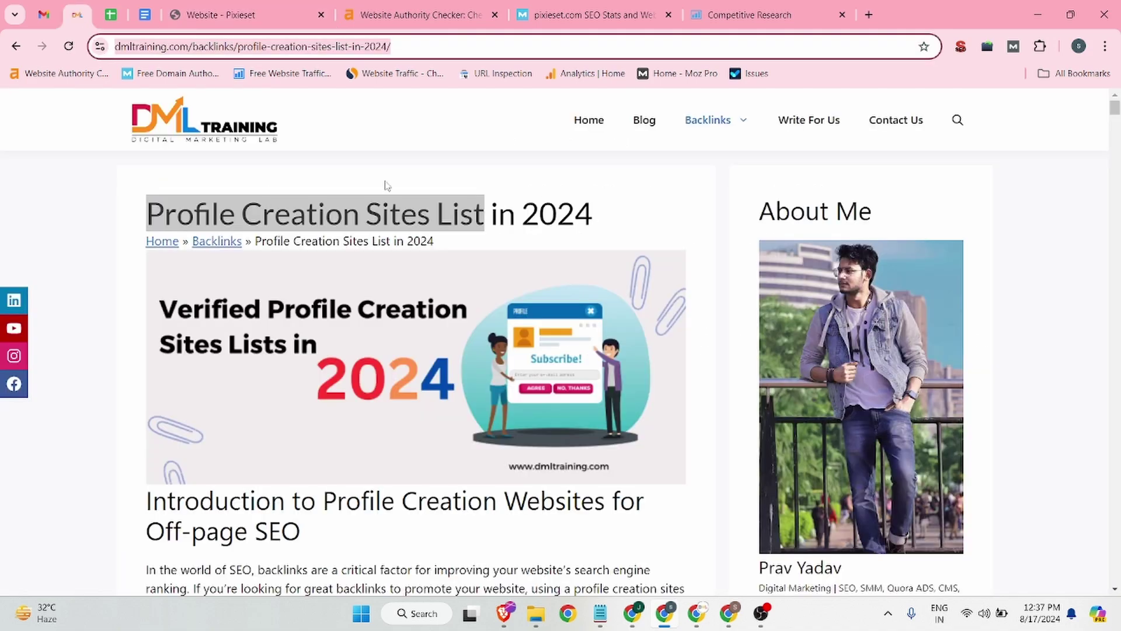
{"action": "left_click", "coordinate": [719, 121]}
{"action": "scroll", "coordinate": [196, 447], "scroll_direction": "down", "scroll_amount": 5}
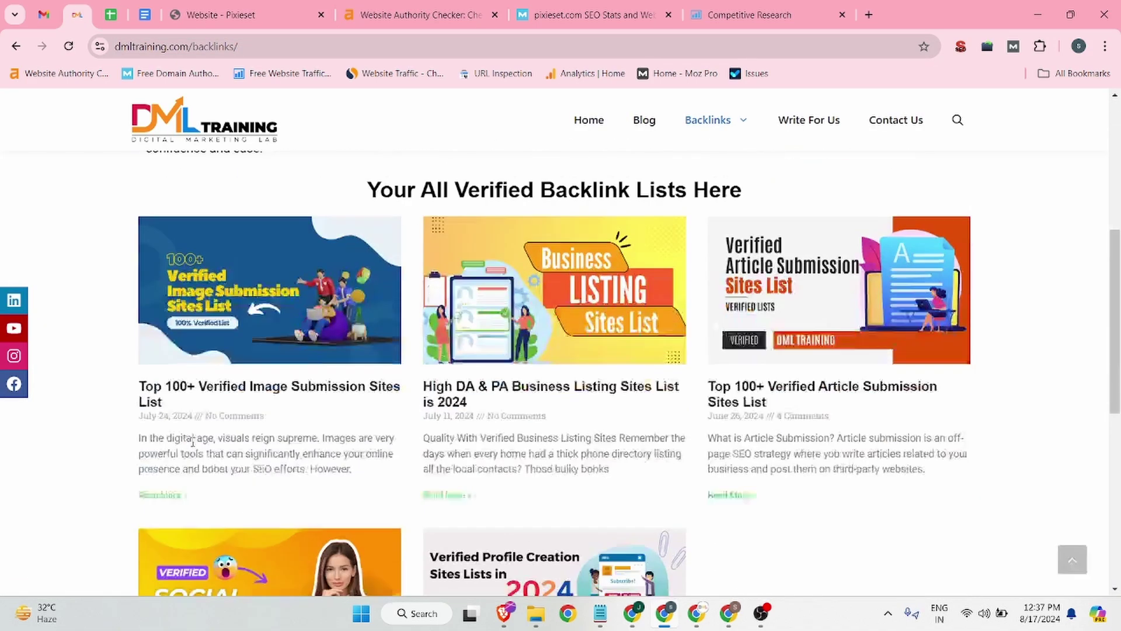
{"action": "left_click_drag", "start_coordinate": [135, 379], "coordinate": [166, 394]}
{"action": "key", "text": "ctrl+c"}
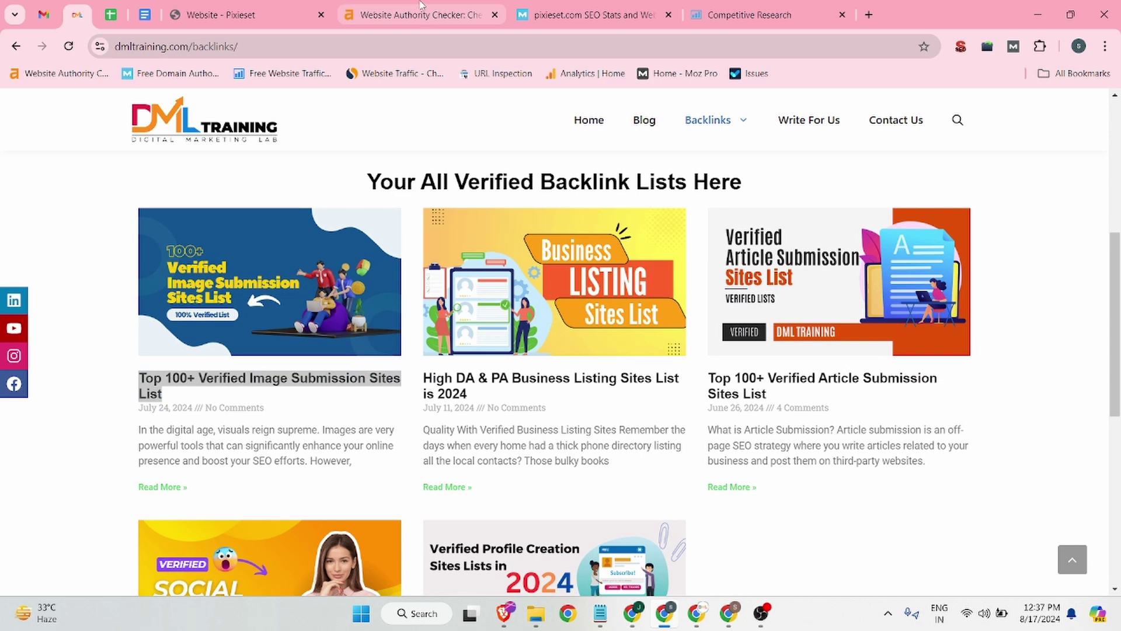
{"action": "left_click", "coordinate": [422, 5]}
{"action": "left_click", "coordinate": [233, 15]}
{"action": "triple_click", "coordinate": [396, 188]}
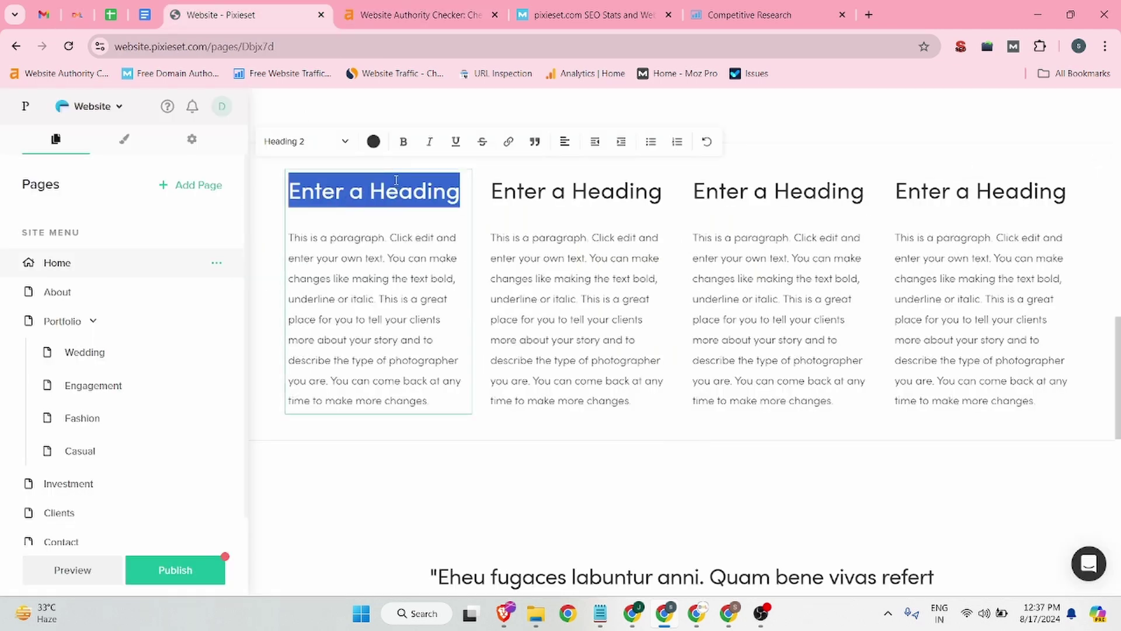
{"action": "key", "text": "ctrl+v"}
- Replace the first column's paragraph with the image submission article's excerpt from the DML Training backlinks page
{"action": "left_click", "coordinate": [77, 13]}
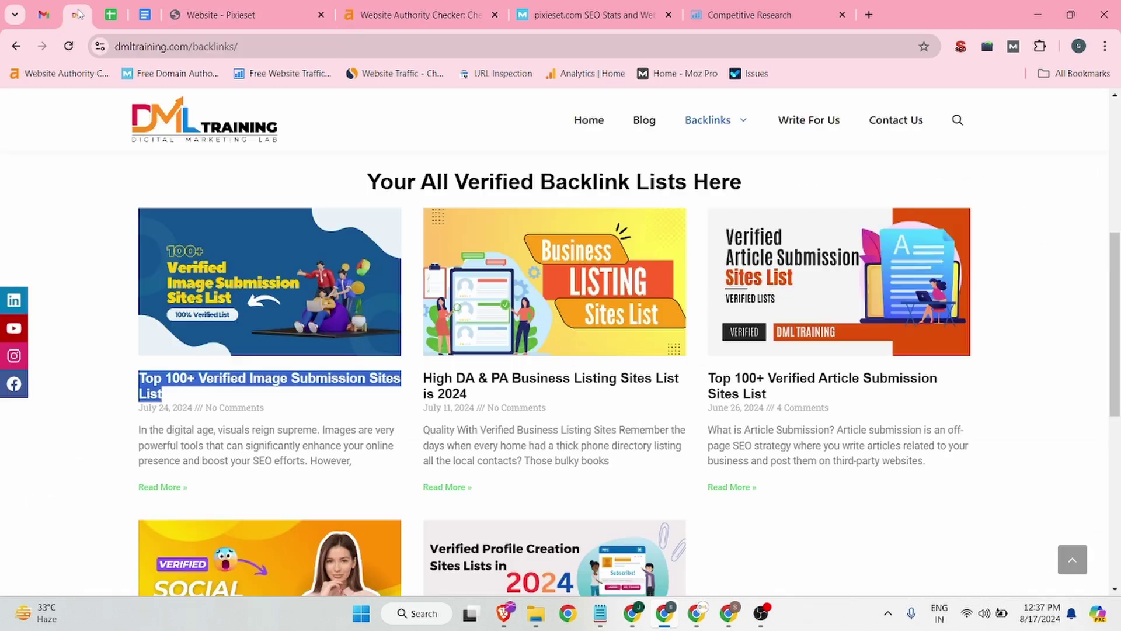
{"action": "mouse_move", "coordinate": [139, 434]}
{"action": "left_mouse_down"}
{"action": "mouse_move", "coordinate": [386, 467]}
{"action": "mouse_move", "coordinate": [364, 446]}
{"action": "mouse_move", "coordinate": [127, 439]}
{"action": "left_mouse_up"}
{"action": "key", "text": "ctrl+c"}
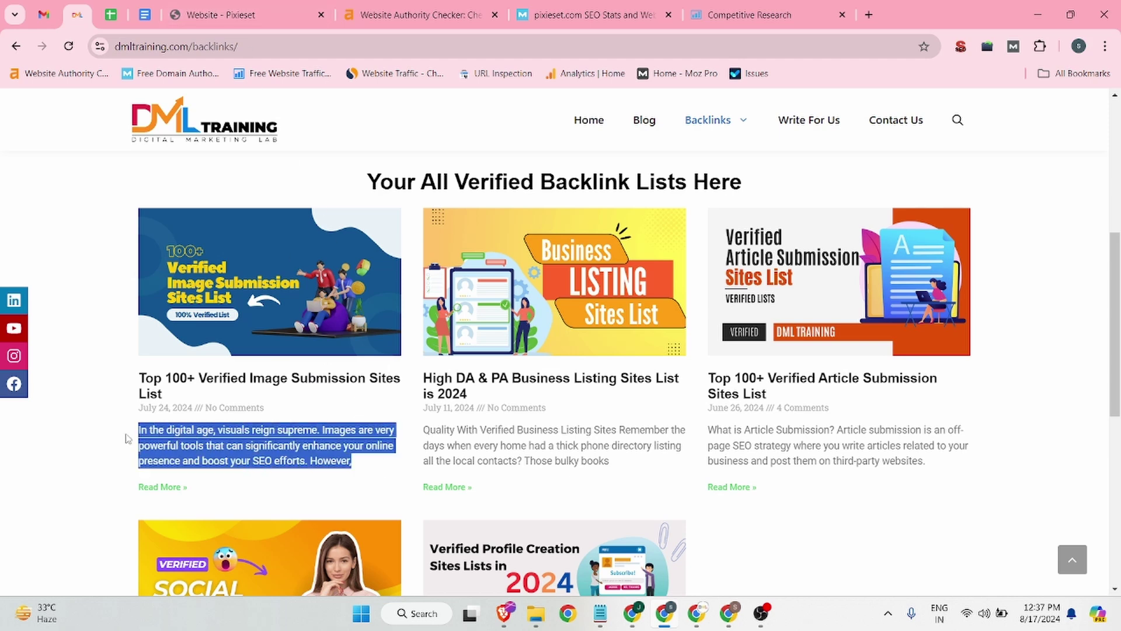
{"action": "left_click", "coordinate": [172, 13]}
{"action": "triple_click", "coordinate": [323, 292]}
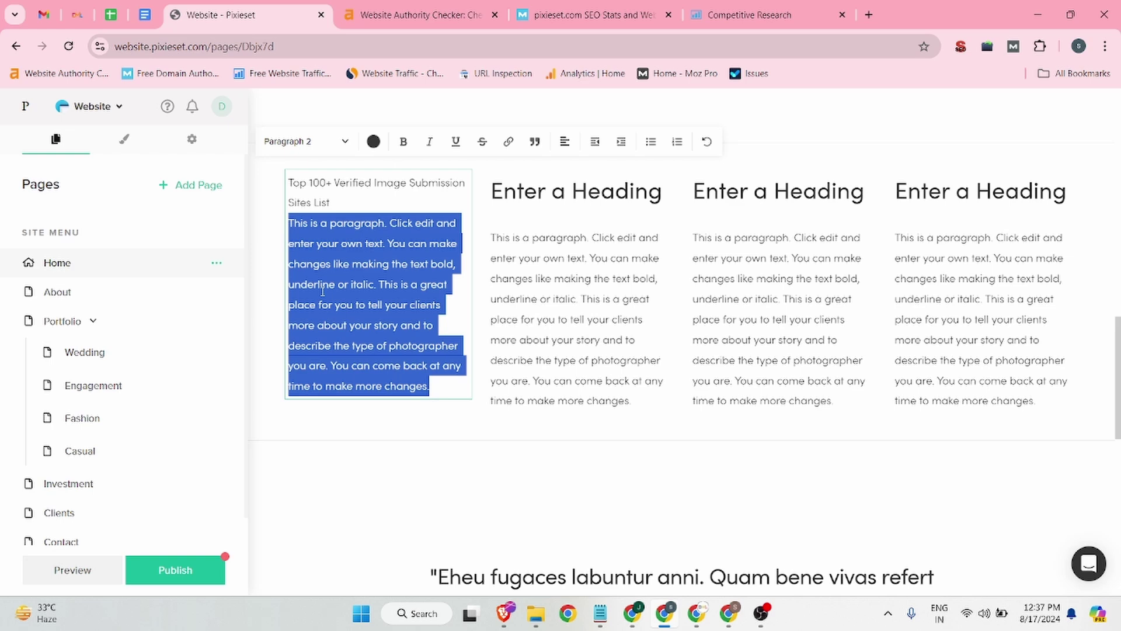
{"action": "key", "text": "ctrl+v"}
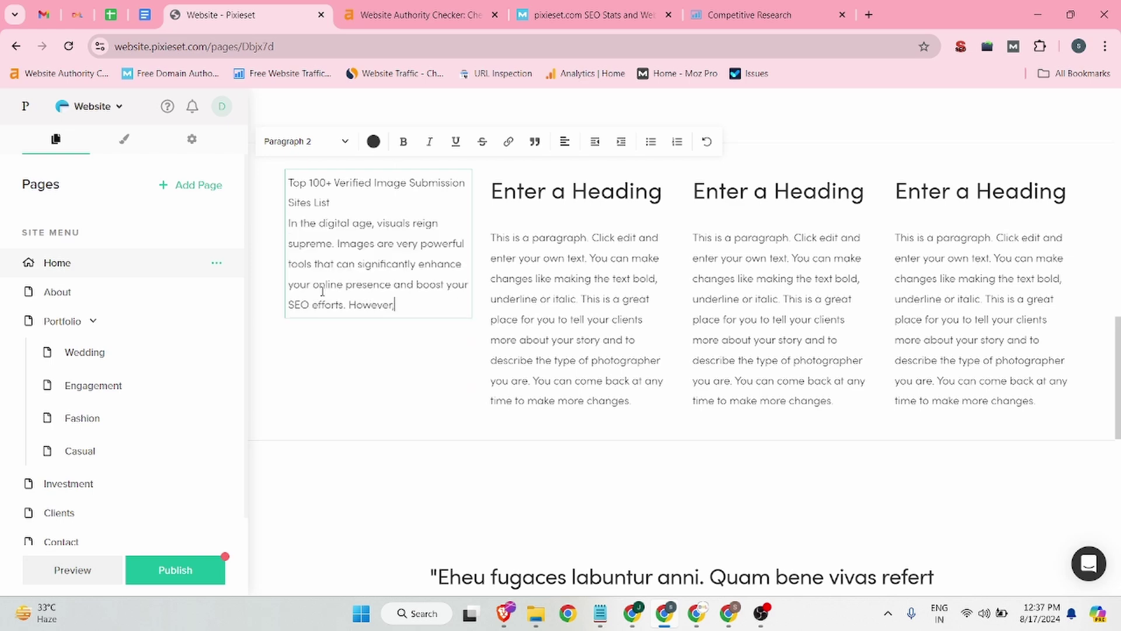
- Remove the trailing comma after "However" in the first column and add a "Read More:" line below a blank line
{"action": "key", "text": "Return"}
{"action": "key", "text": "BackSpace"}
{"action": "key", "text": "Return"}
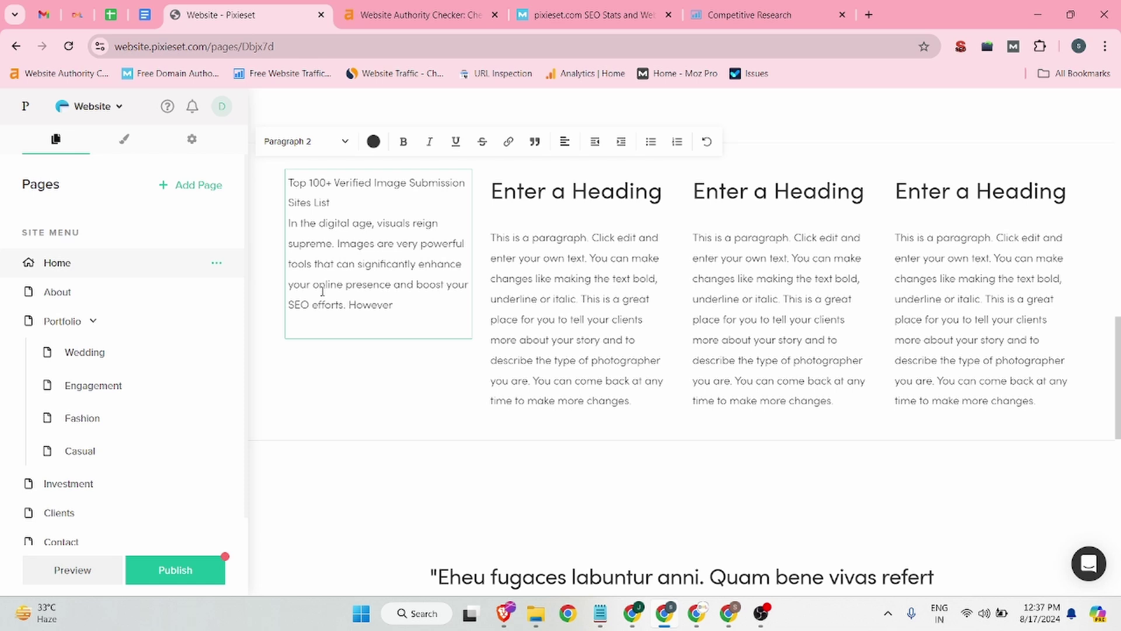
{"action": "key", "text": "Return"}
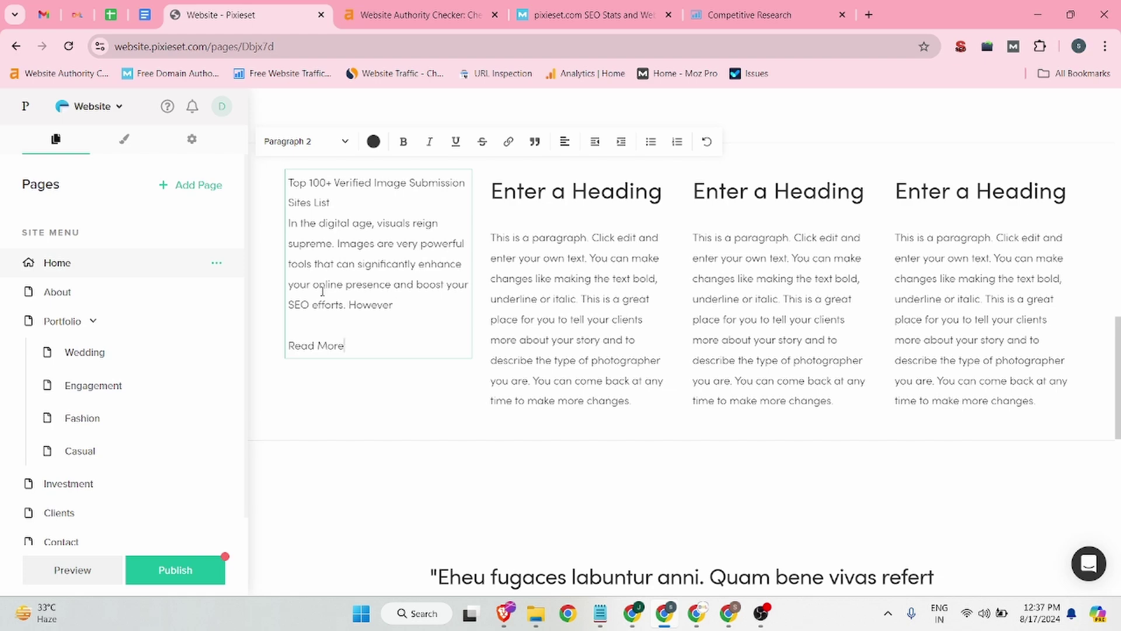
{"action": "left_click_drag", "start_coordinate": [355, 345], "coordinate": [295, 354]}
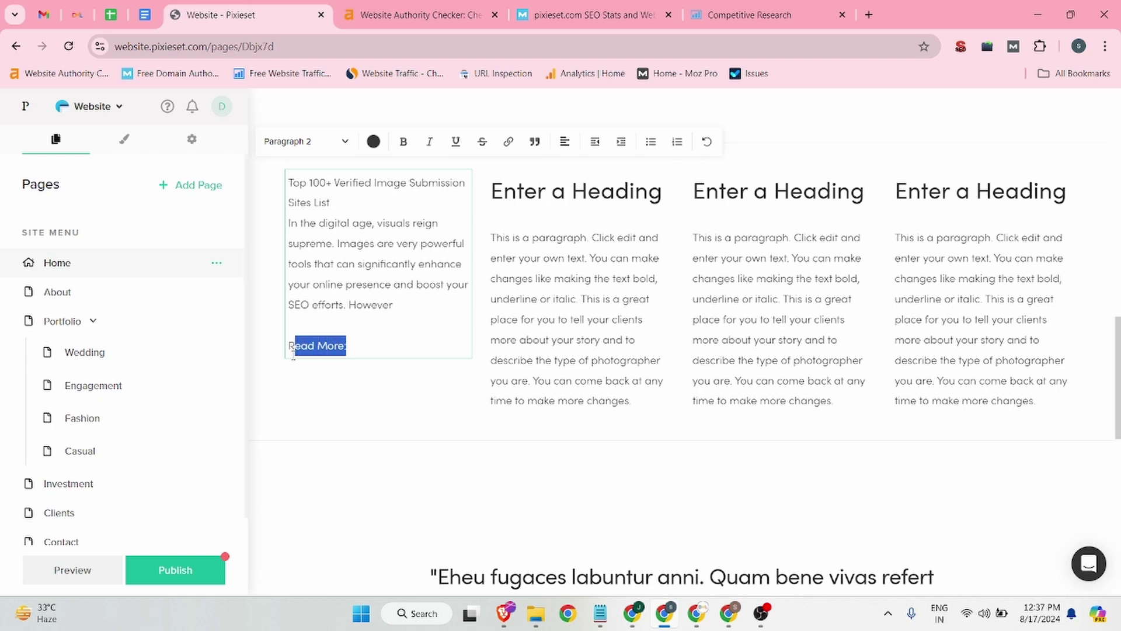
{"action": "left_click", "coordinate": [82, 13]}
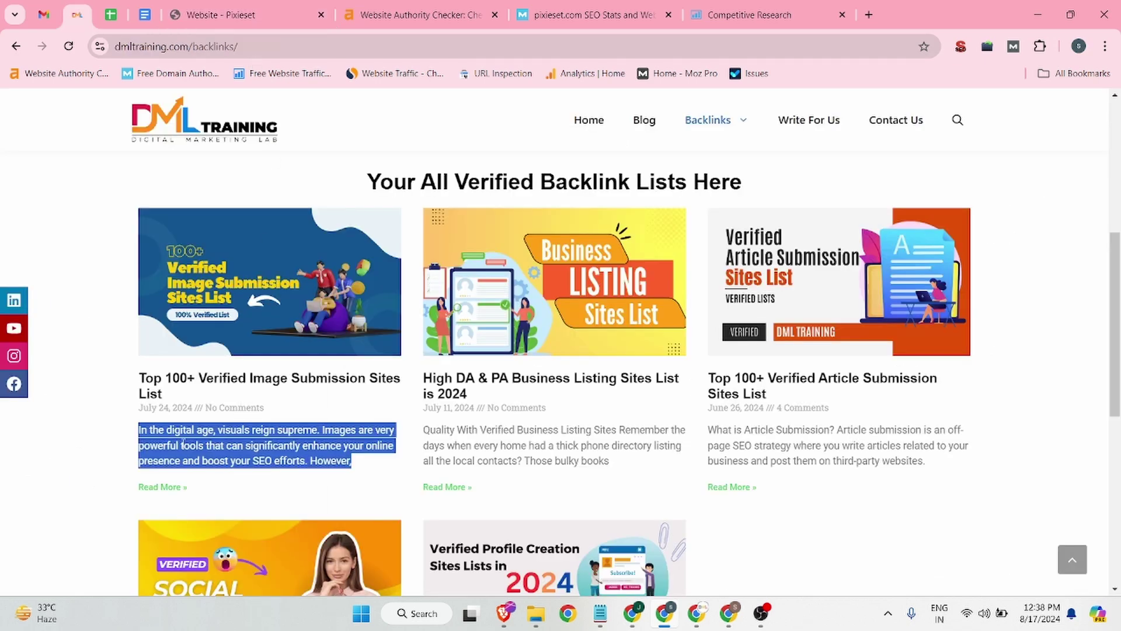
{"action": "right_click", "coordinate": [244, 286]}
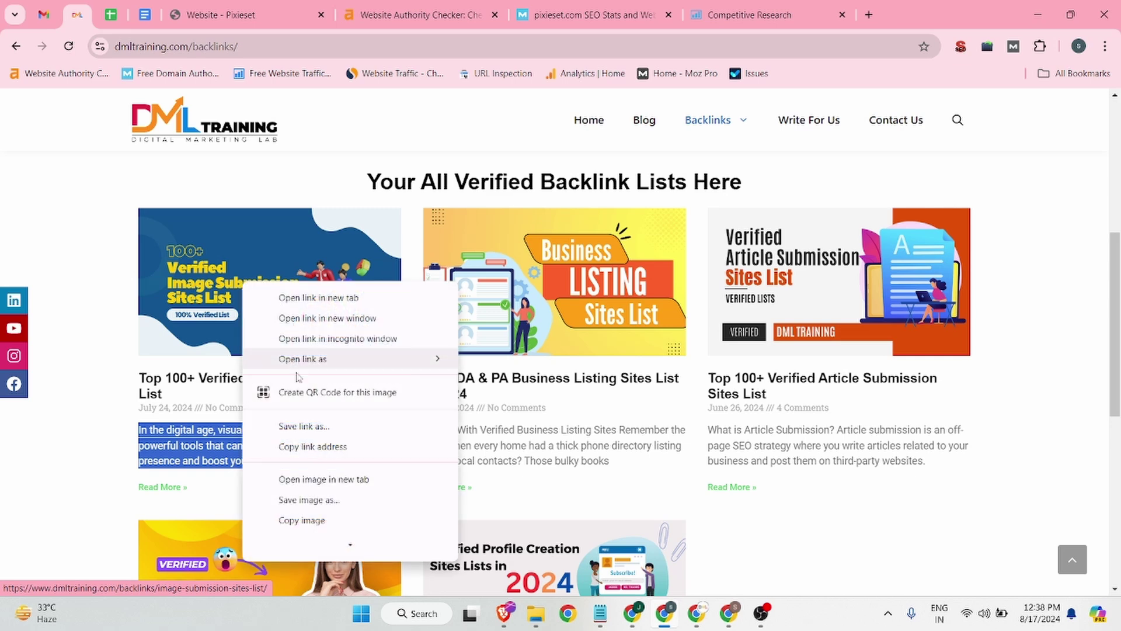
{"action": "left_click", "coordinate": [312, 447]}
{"action": "key", "text": "ctrl+Tab"}
{"action": "key", "text": "ctrl+Tab"}
{"action": "key", "text": "ctrl+Tab"}
{"action": "left_click_drag", "start_coordinate": [346, 343], "coordinate": [289, 345]}
{"action": "left_click", "coordinate": [507, 143]}
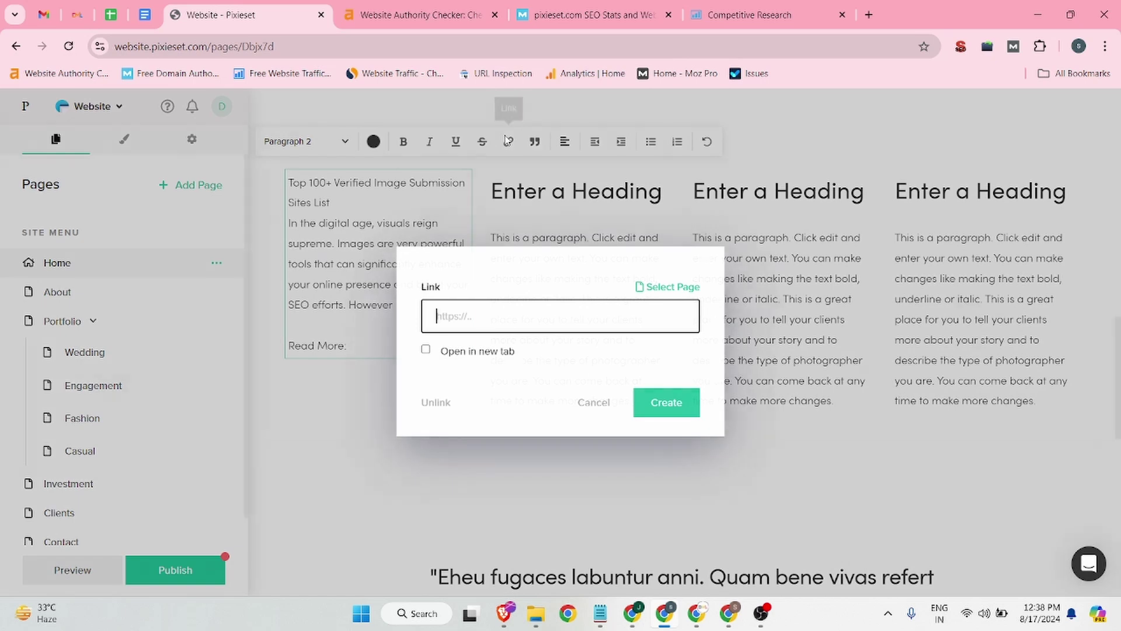
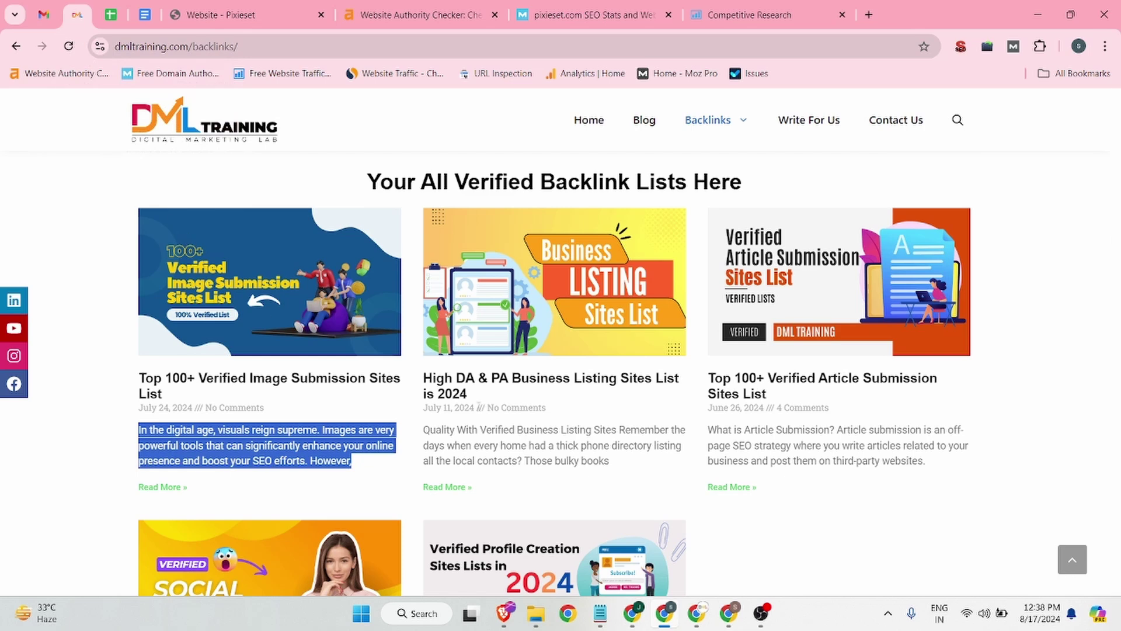
- Replace the second column's heading with the copied business listing article title, dropping "High DA & PA" from its start
{"action": "left_click_drag", "start_coordinate": [427, 375], "coordinate": [472, 395]}
{"action": "key", "text": "ctrl+c"}
{"action": "left_click", "coordinate": [233, 15]}
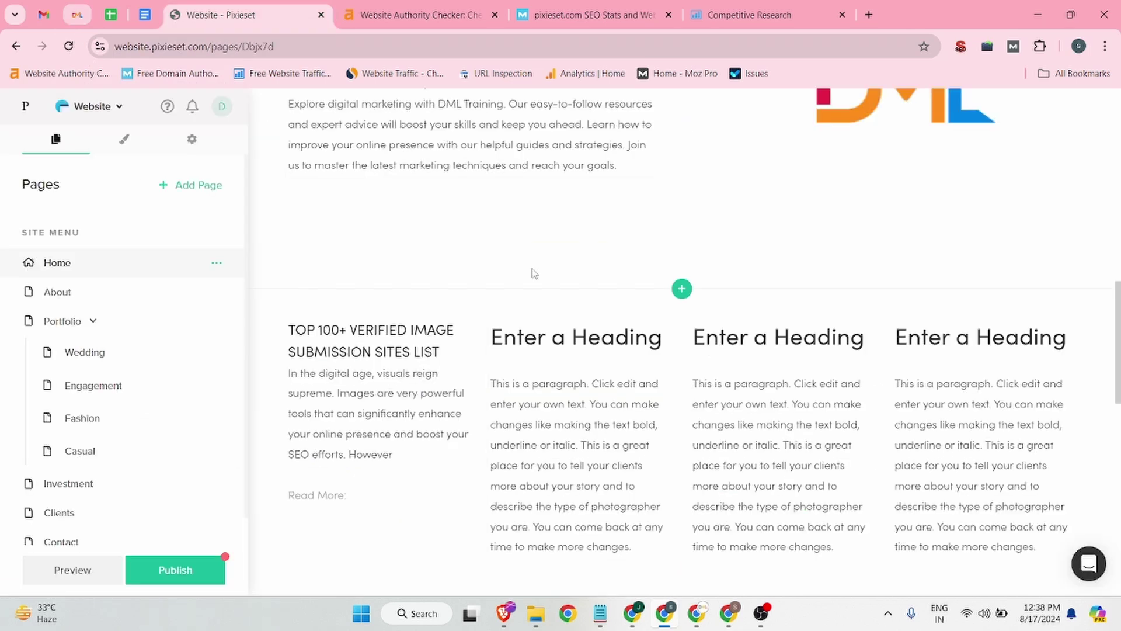
{"action": "triple_click", "coordinate": [532, 336]}
{"action": "key", "text": "ctrl+v"}
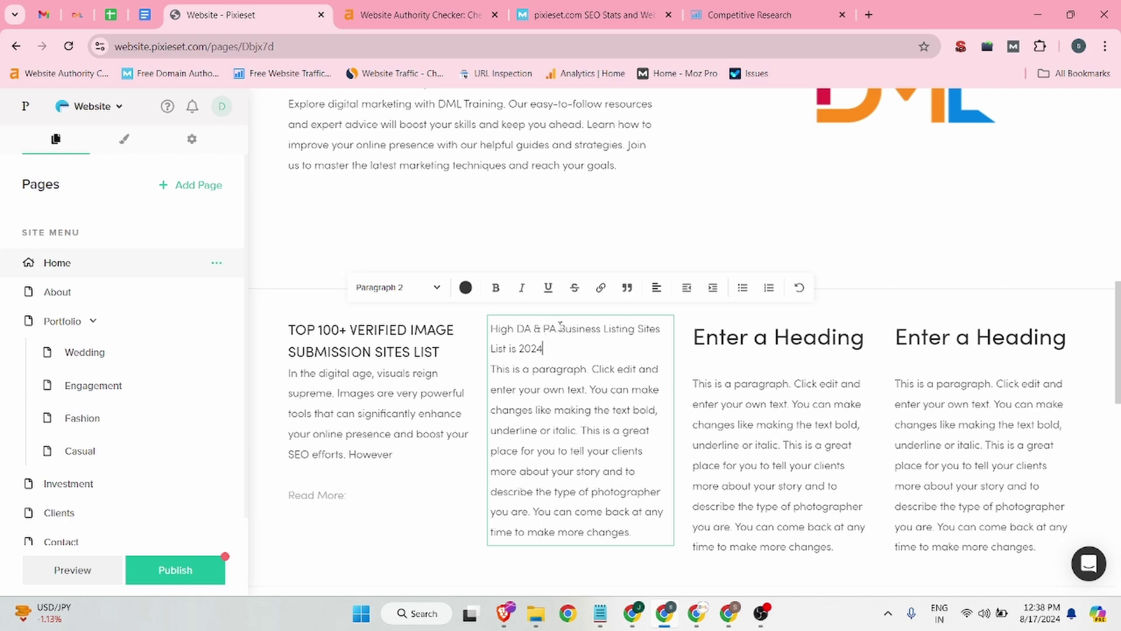
{"action": "left_click_drag", "start_coordinate": [560, 325], "coordinate": [491, 329]}
{"action": "key", "text": "BackSpace"}
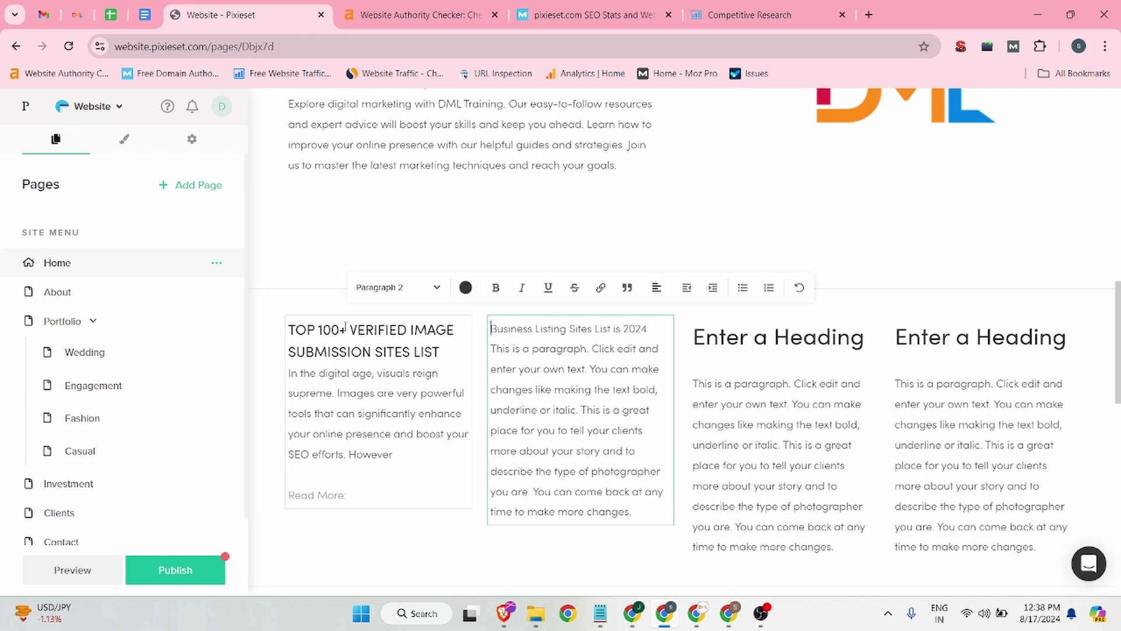
- Remove "Top 100+ Verified" from the first column's heading, leaving "Image Submission Sites List"
{"action": "left_click_drag", "start_coordinate": [412, 330], "coordinate": [276, 337]}
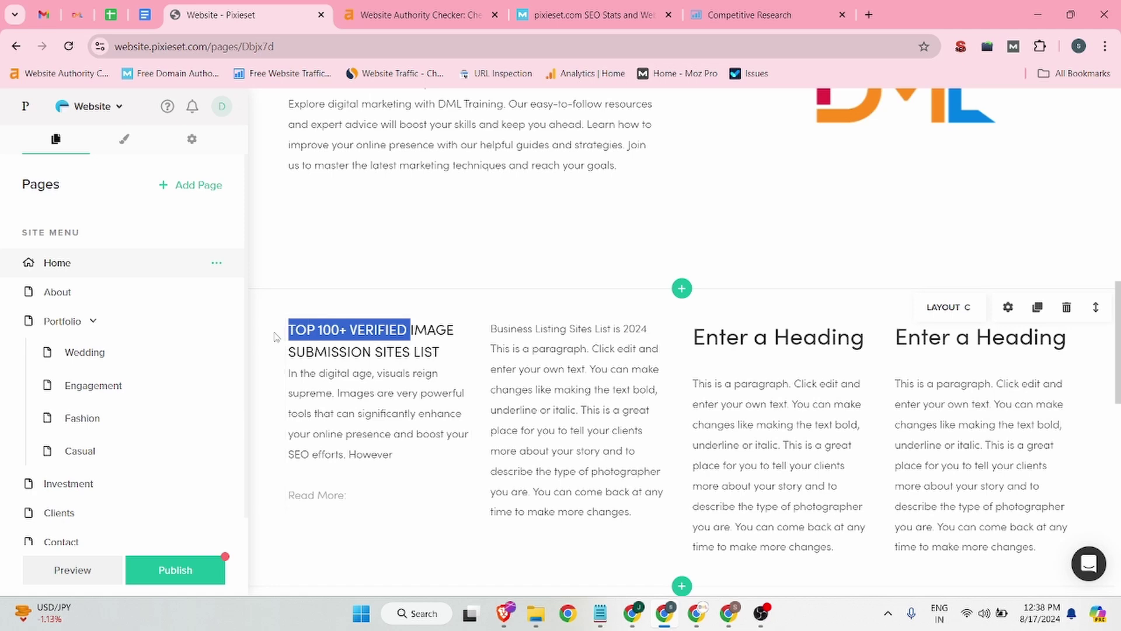
{"action": "left_click", "coordinate": [390, 331]}
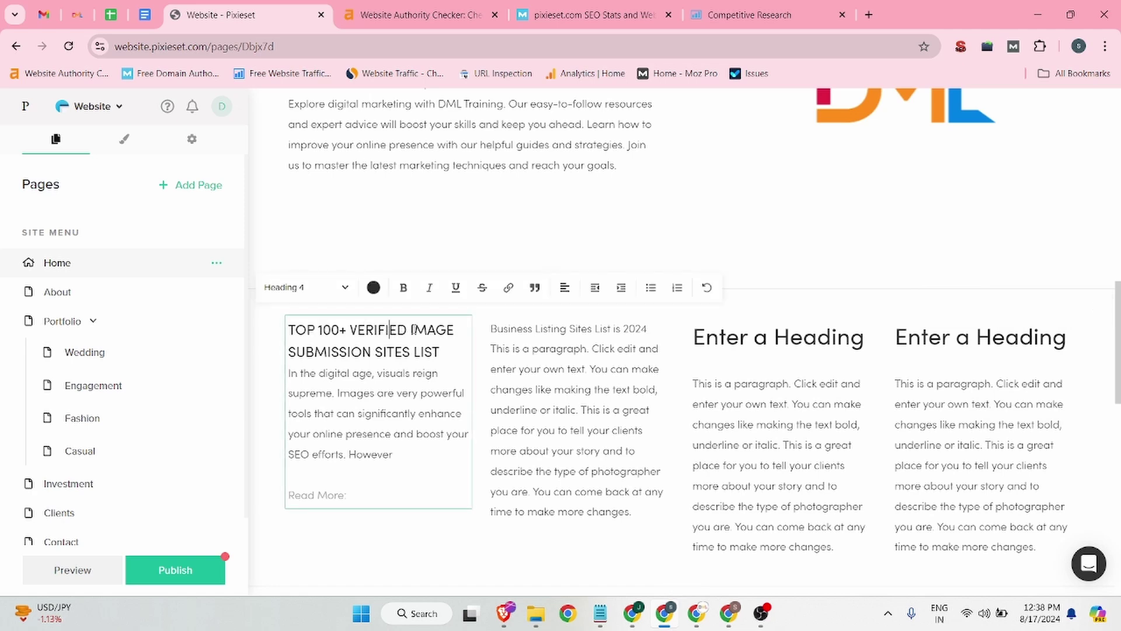
{"action": "left_click_drag", "start_coordinate": [413, 331], "coordinate": [287, 331]}
{"action": "key", "text": "BackSpace"}
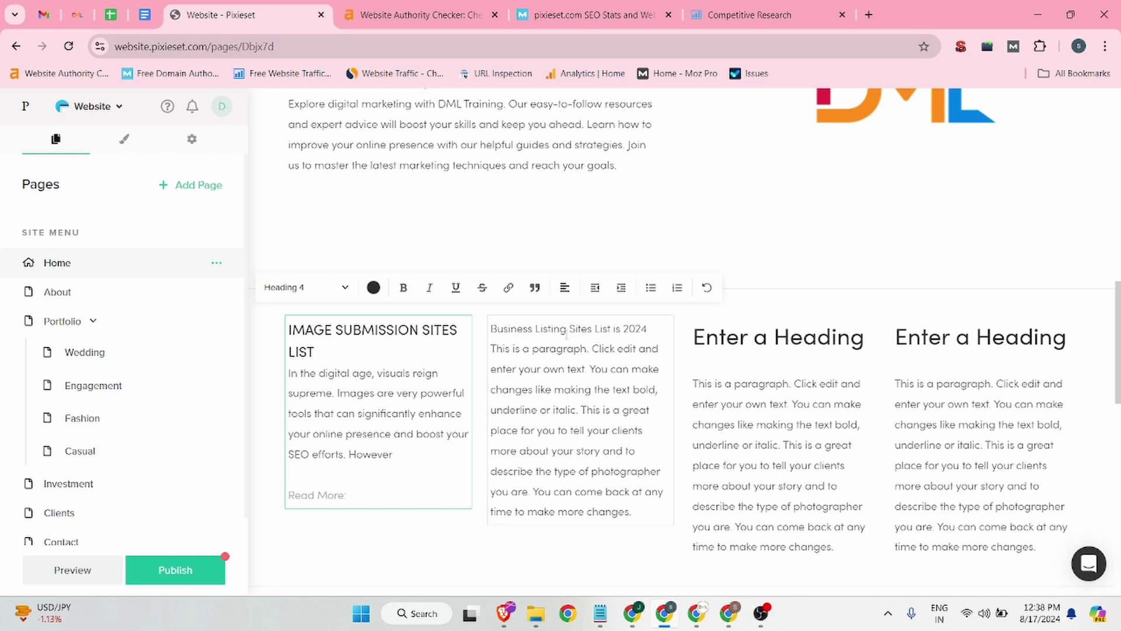
- Shorten the second column's title to "Business Listing Sites List" and format it as Heading 4
{"action": "left_click", "coordinate": [612, 328]}
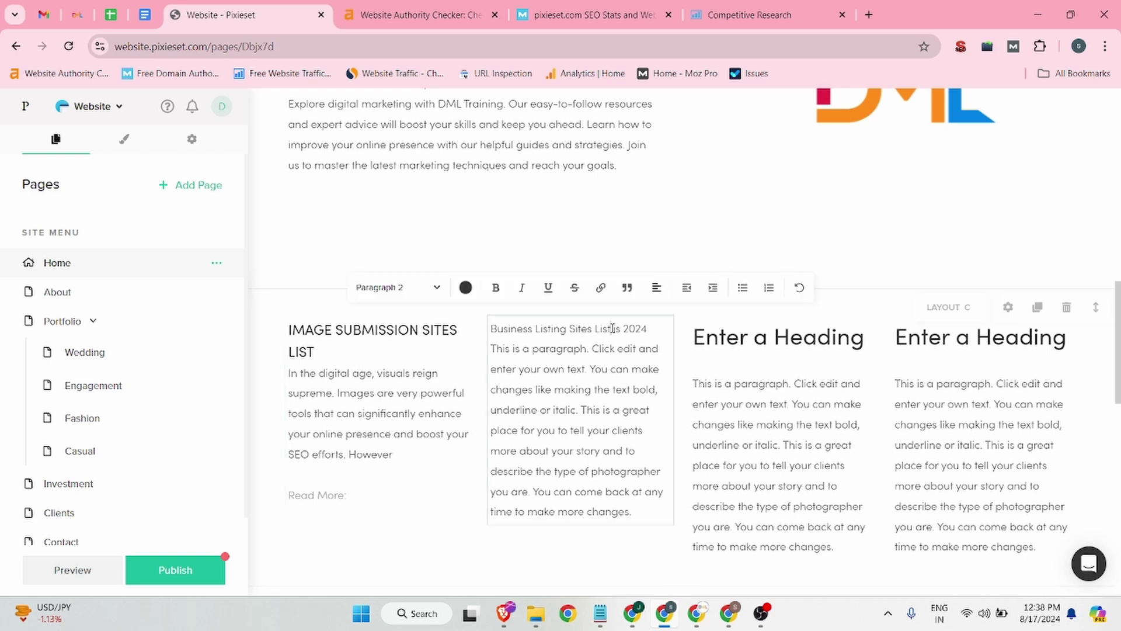
{"action": "left_click_drag", "start_coordinate": [612, 329], "coordinate": [471, 333]}
{"action": "key", "text": "BackSpace"}
{"action": "left_click", "coordinate": [437, 287]}
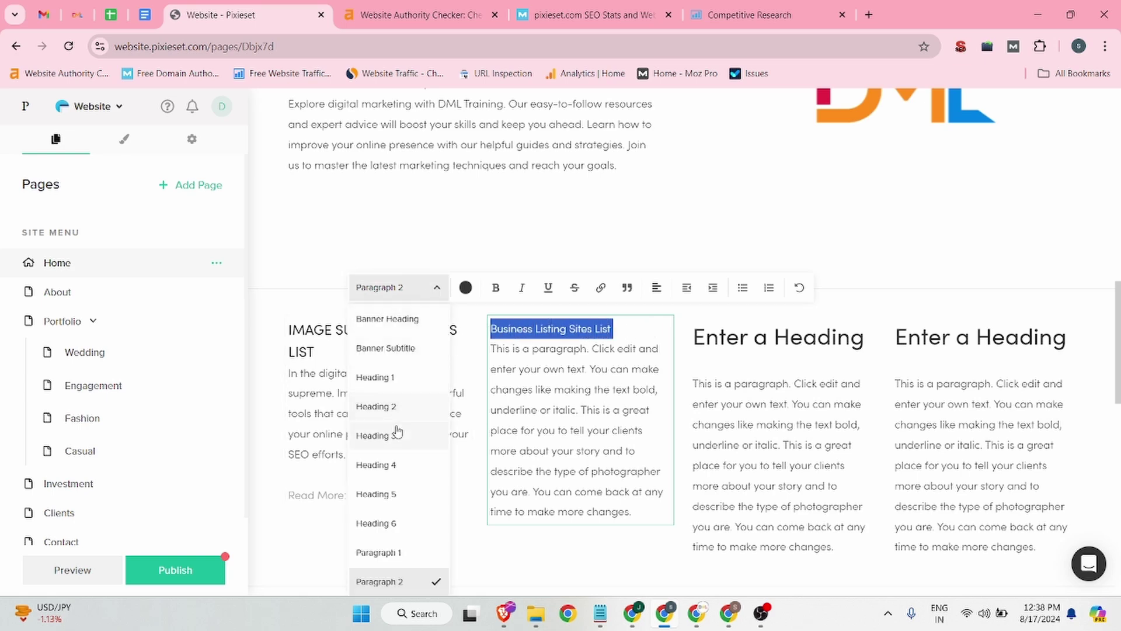
{"action": "left_click", "coordinate": [395, 465]}
{"action": "left_click", "coordinate": [612, 381]}
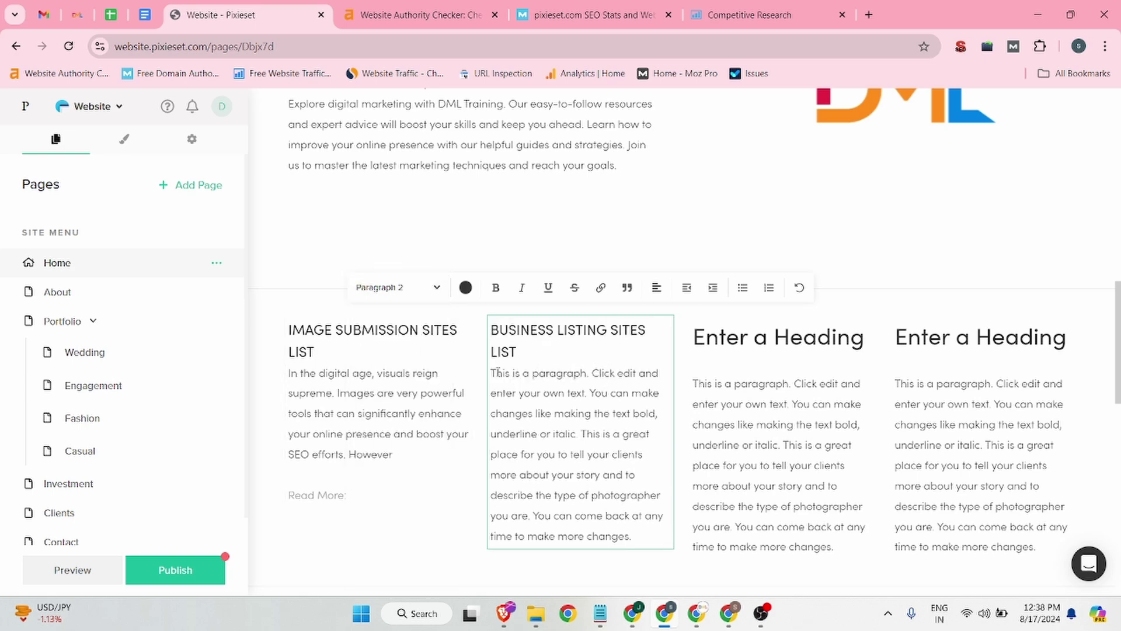
- Replace the second column's paragraph with the business listing article's excerpt from the DML Training backlinks page and add a "Read More" line below
{"action": "left_click", "coordinate": [76, 15]}
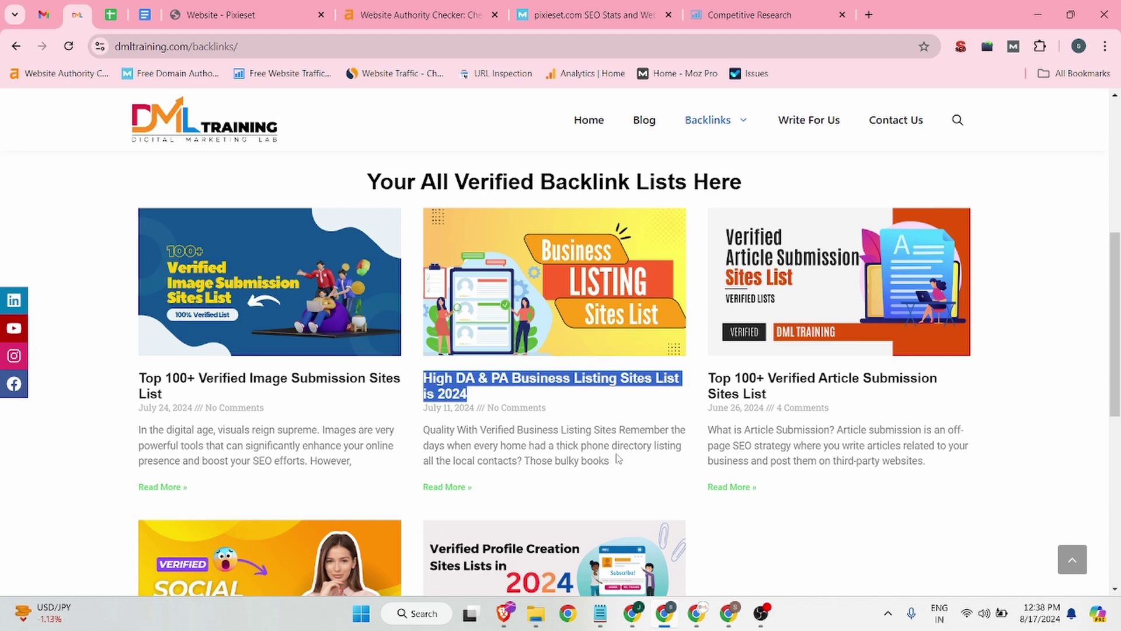
{"action": "left_click_drag", "start_coordinate": [618, 459], "coordinate": [346, 100]}
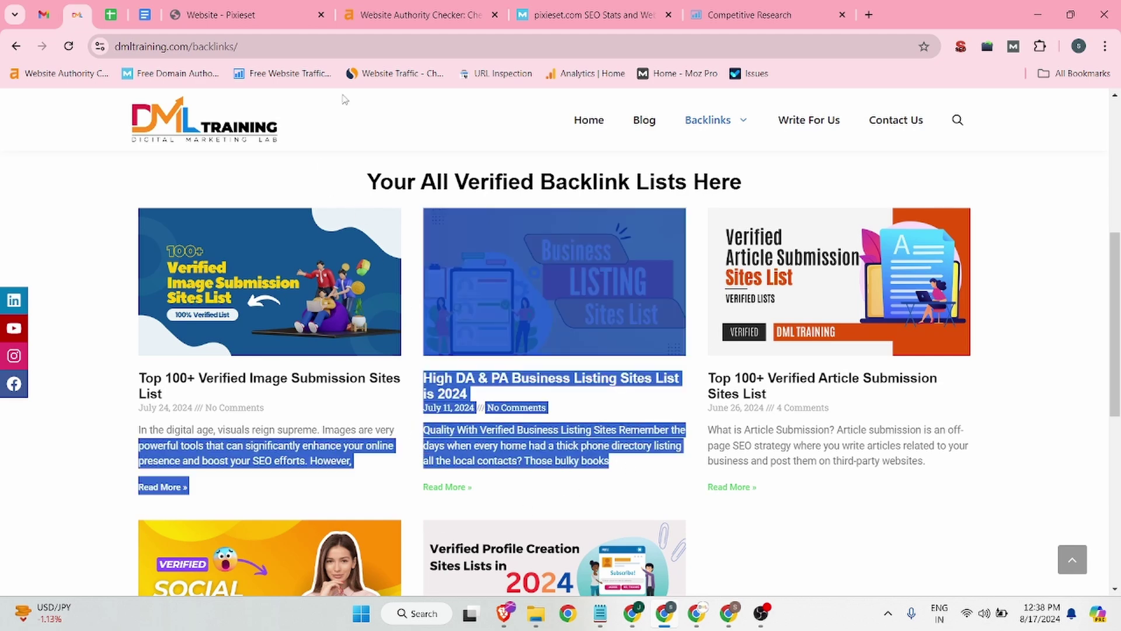
{"action": "left_click", "coordinate": [277, 7]}
{"action": "left_click", "coordinate": [77, 14]}
{"action": "left_click", "coordinate": [427, 434]}
{"action": "left_click_drag", "start_coordinate": [425, 432], "coordinate": [642, 461]}
{"action": "key", "text": "ctrl+c"}
{"action": "left_click", "coordinate": [246, 15]}
{"action": "triple_click", "coordinate": [508, 414]}
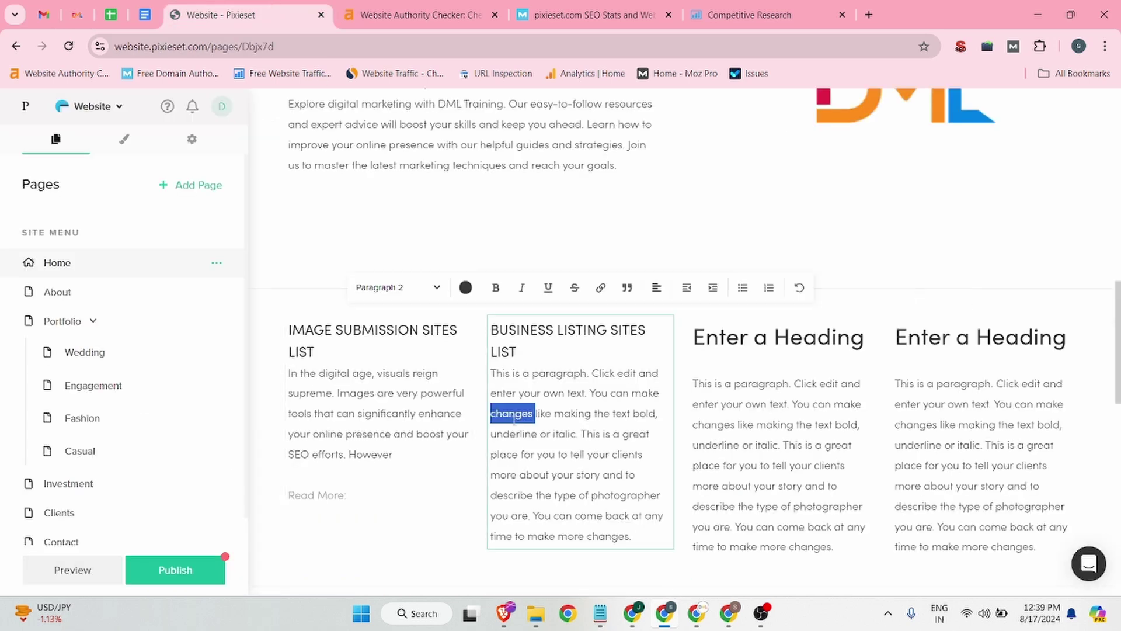
{"action": "key", "text": "ctrl+v"}
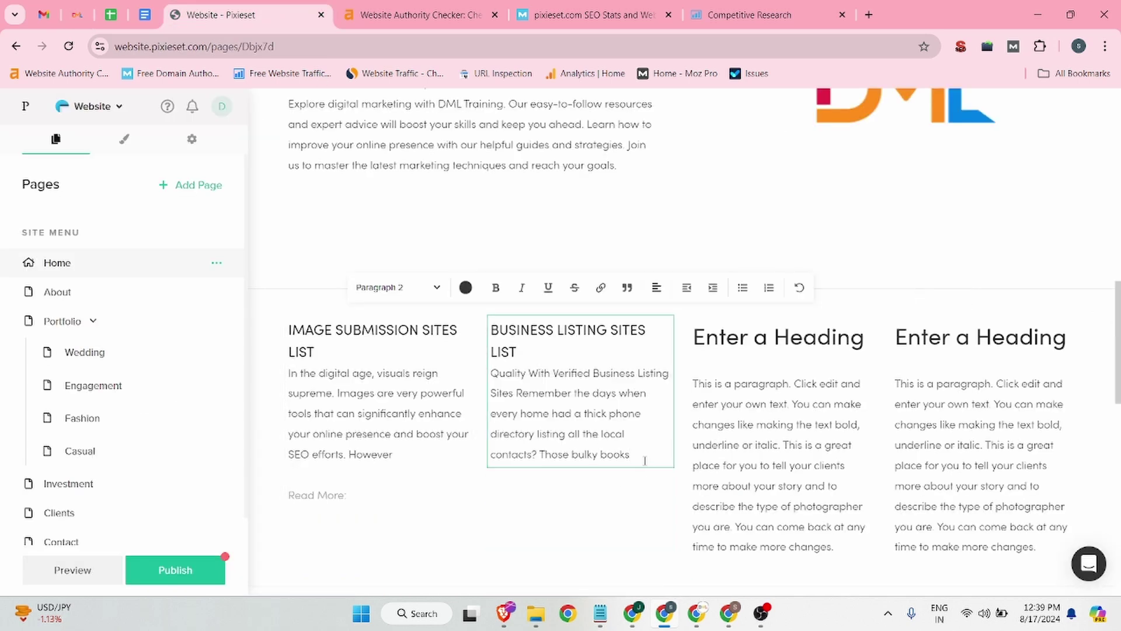
{"action": "key", "text": "Return"}
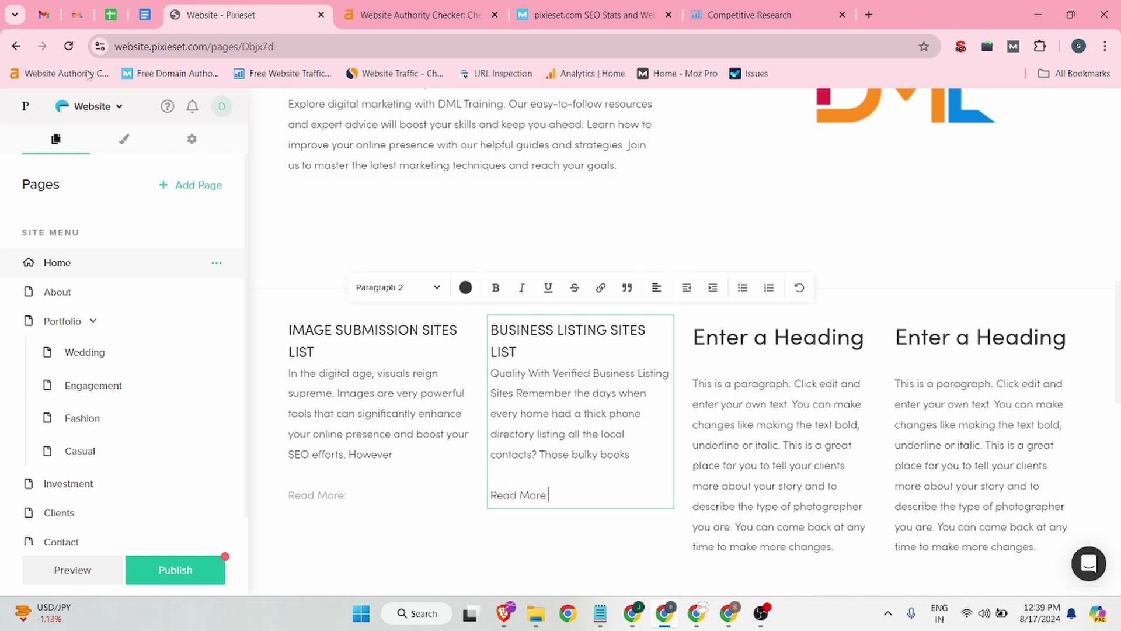
- Link the second column's "Read More:" text to the business listing article's copied address, set to open in a new tab
{"action": "left_click", "coordinate": [78, 14]}
{"action": "right_click", "coordinate": [584, 294]}
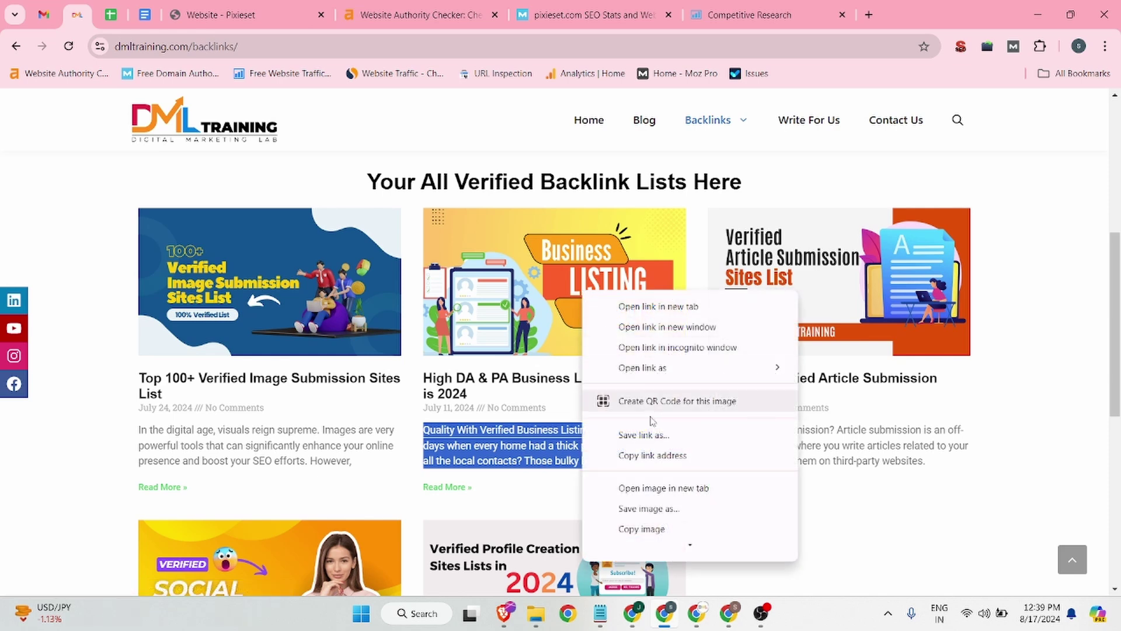
{"action": "left_click", "coordinate": [652, 456]}
{"action": "left_click", "coordinate": [245, 15]}
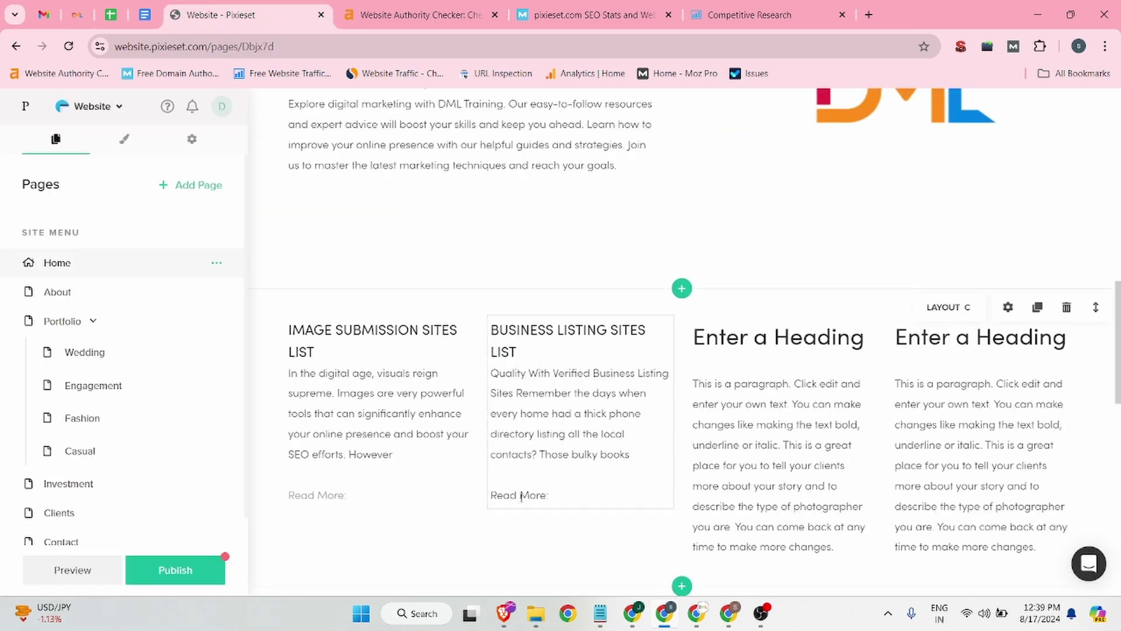
{"action": "double_click", "coordinate": [522, 496]}
{"action": "left_click_drag", "start_coordinate": [549, 496], "coordinate": [492, 499]}
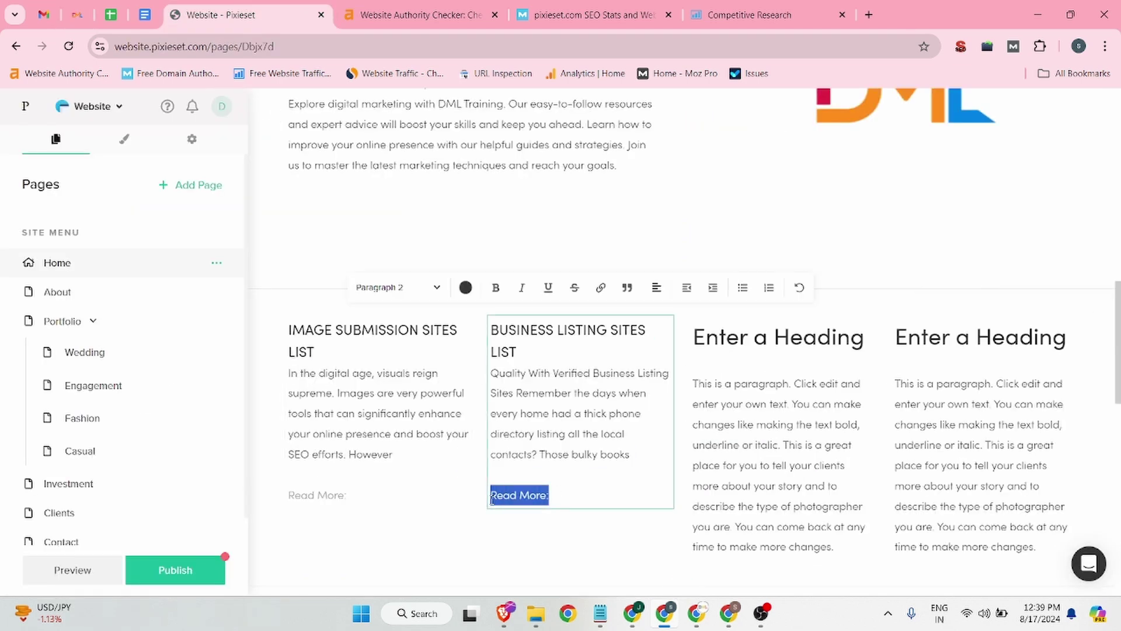
{"action": "left_click", "coordinate": [600, 288]}
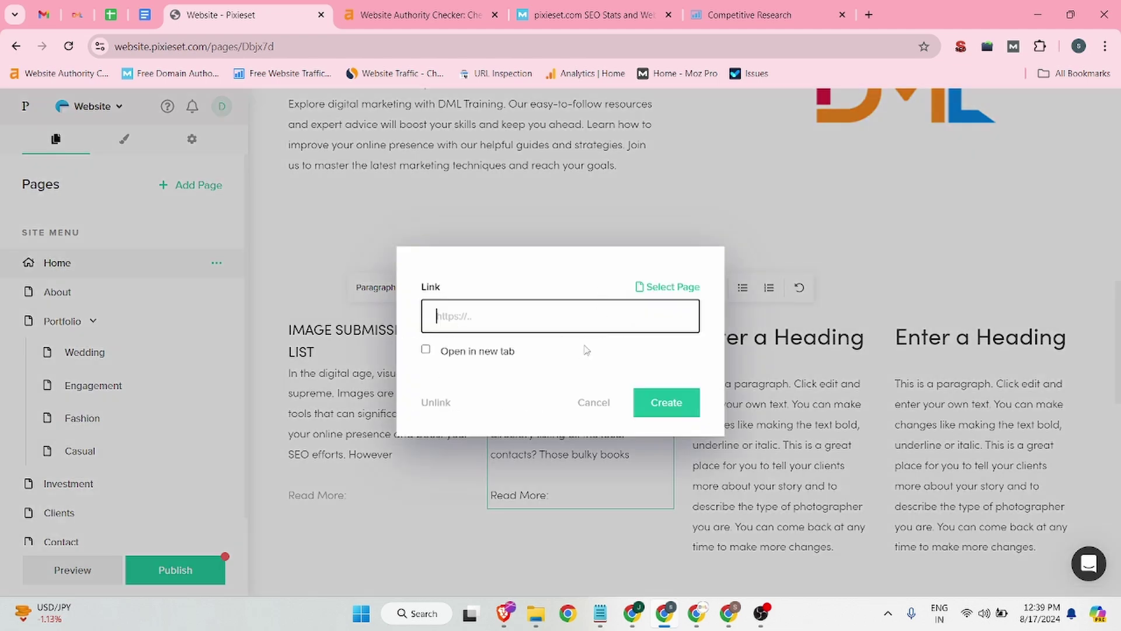
{"action": "key", "text": "ctrl+v"}
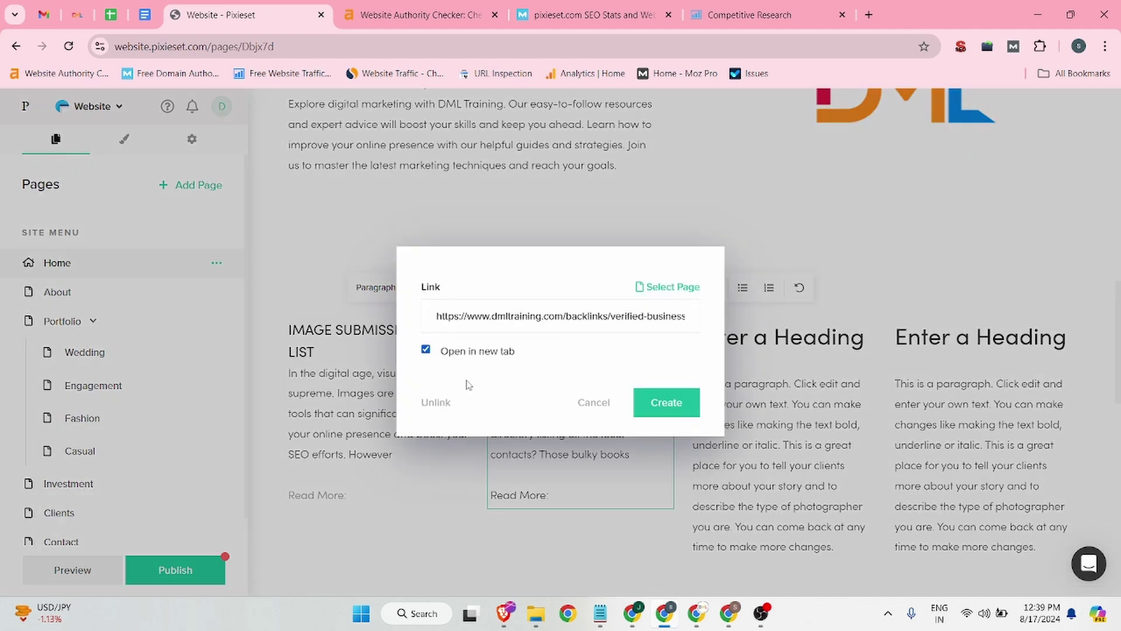
{"action": "left_click", "coordinate": [664, 405]}
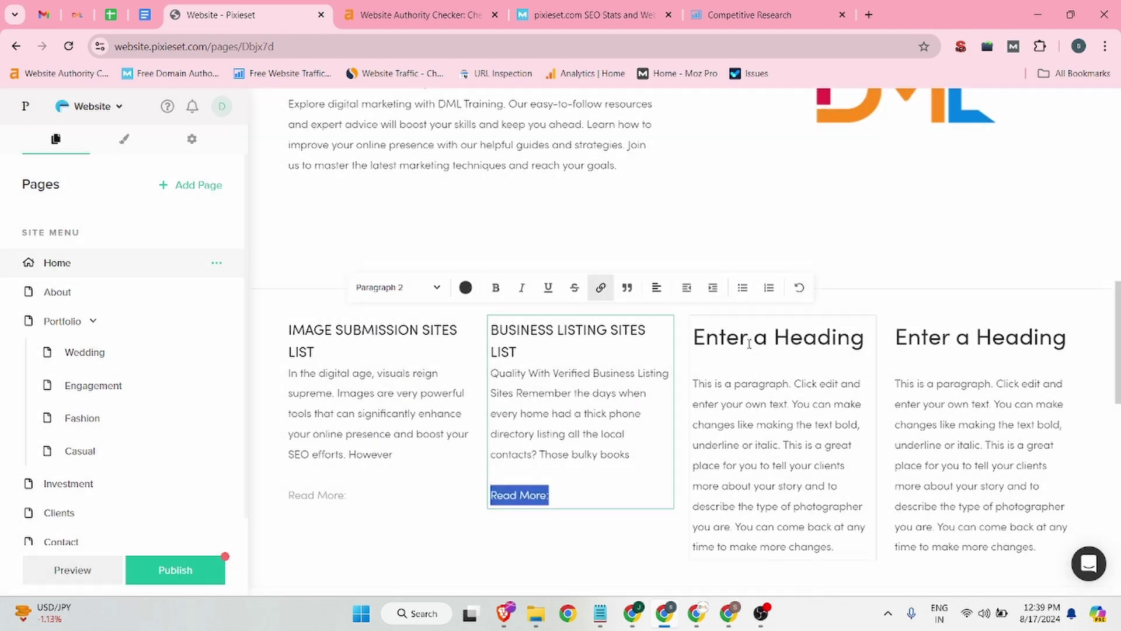
- Make the "Read More:" link under Business Listing Sites List bold
{"action": "scroll", "coordinate": [769, 368], "scroll_direction": "down", "scroll_amount": 7}
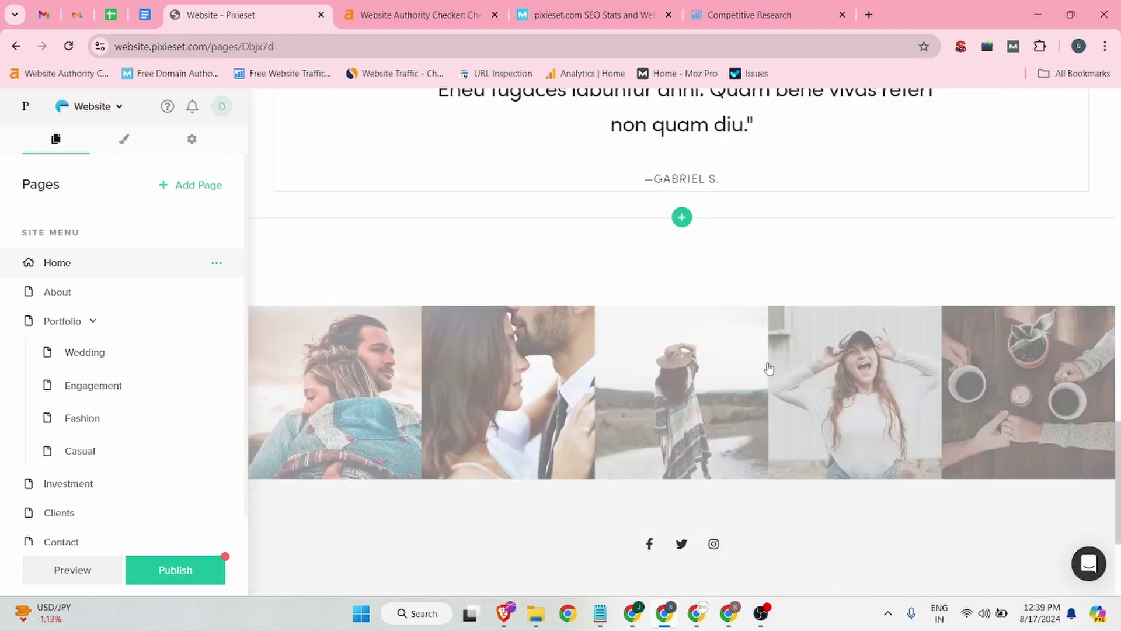
{"action": "scroll", "coordinate": [769, 368], "scroll_direction": "down", "scroll_amount": 3}
{"action": "scroll", "coordinate": [736, 426], "scroll_direction": "up", "scroll_amount": 10}
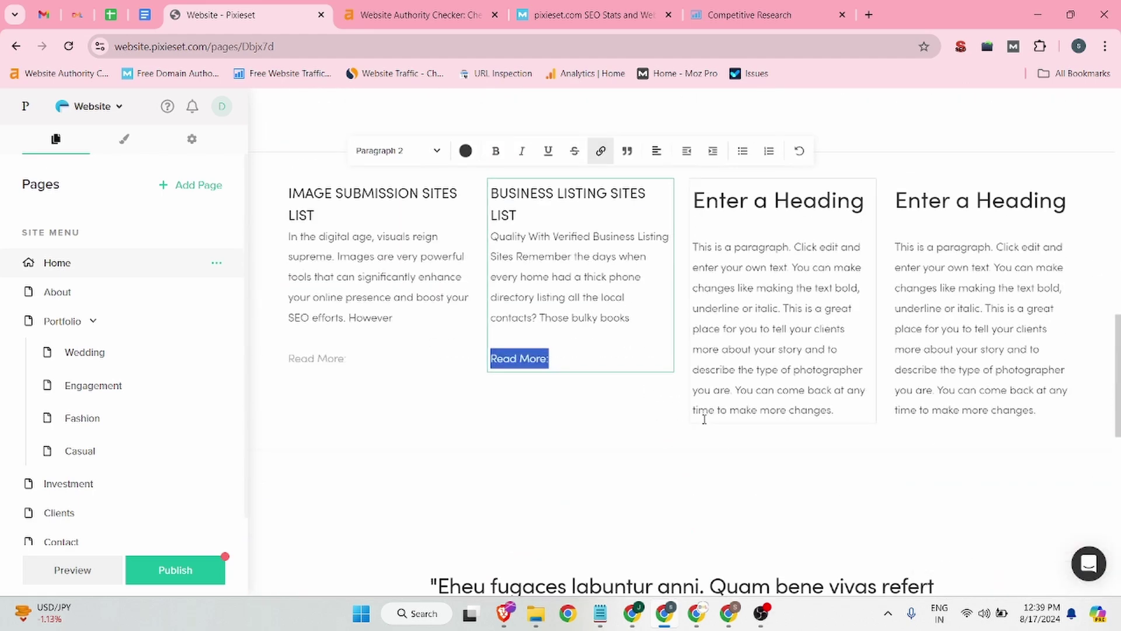
{"action": "left_click", "coordinate": [695, 221]}
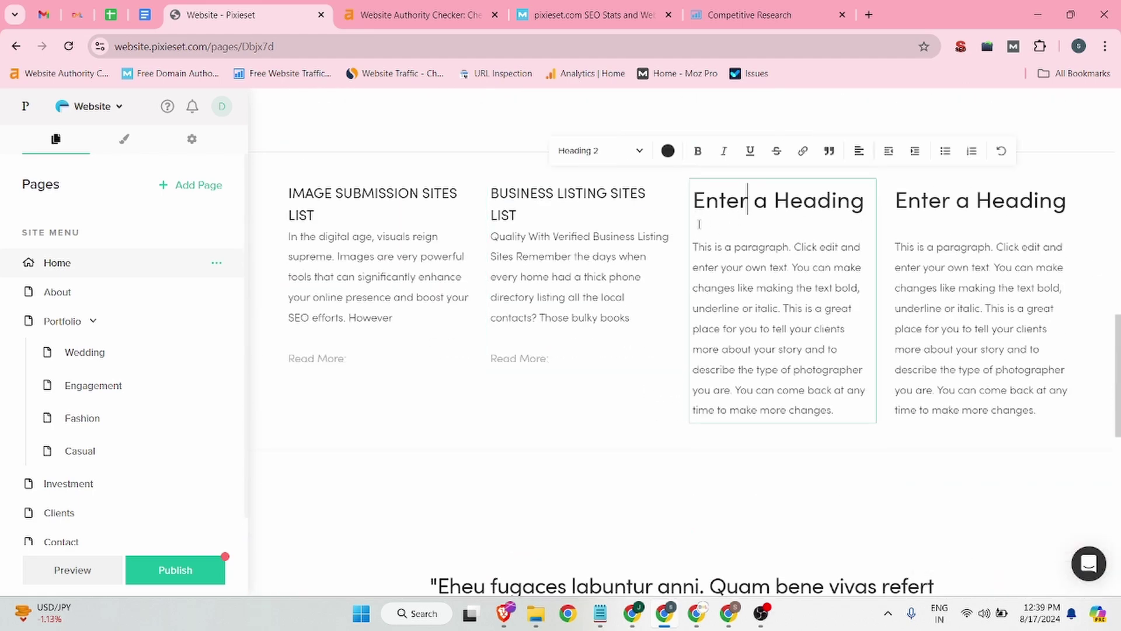
{"action": "left_click", "coordinate": [504, 365]}
{"action": "left_click_drag", "start_coordinate": [549, 358], "coordinate": [483, 359]}
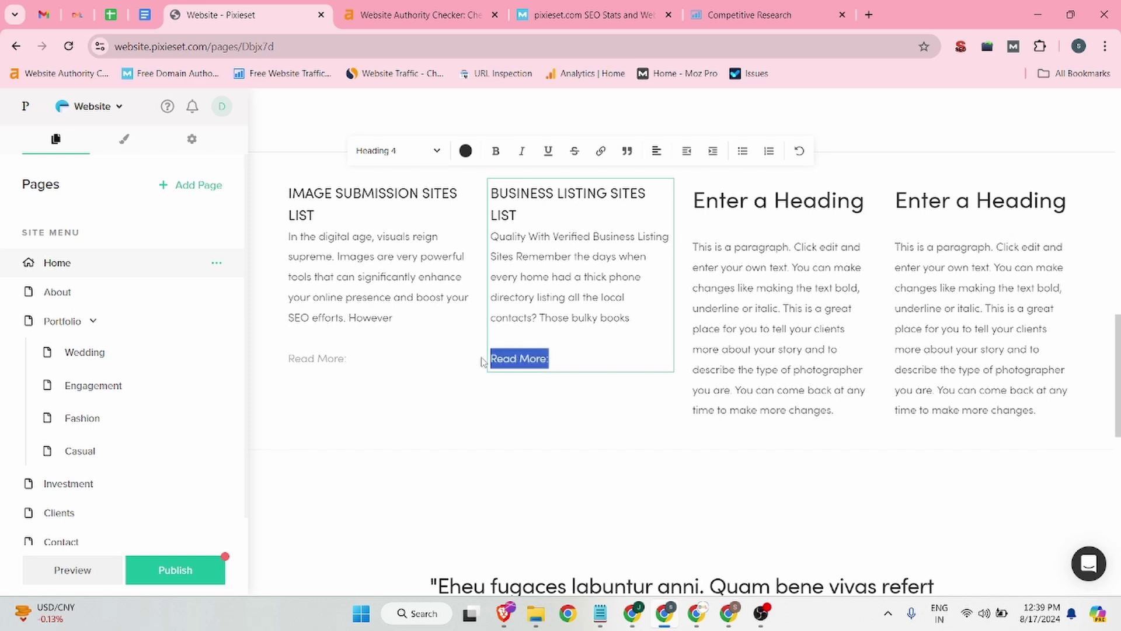
{"action": "key", "text": "ctrl+b"}
{"action": "left_click_drag", "start_coordinate": [375, 358], "coordinate": [264, 374]}
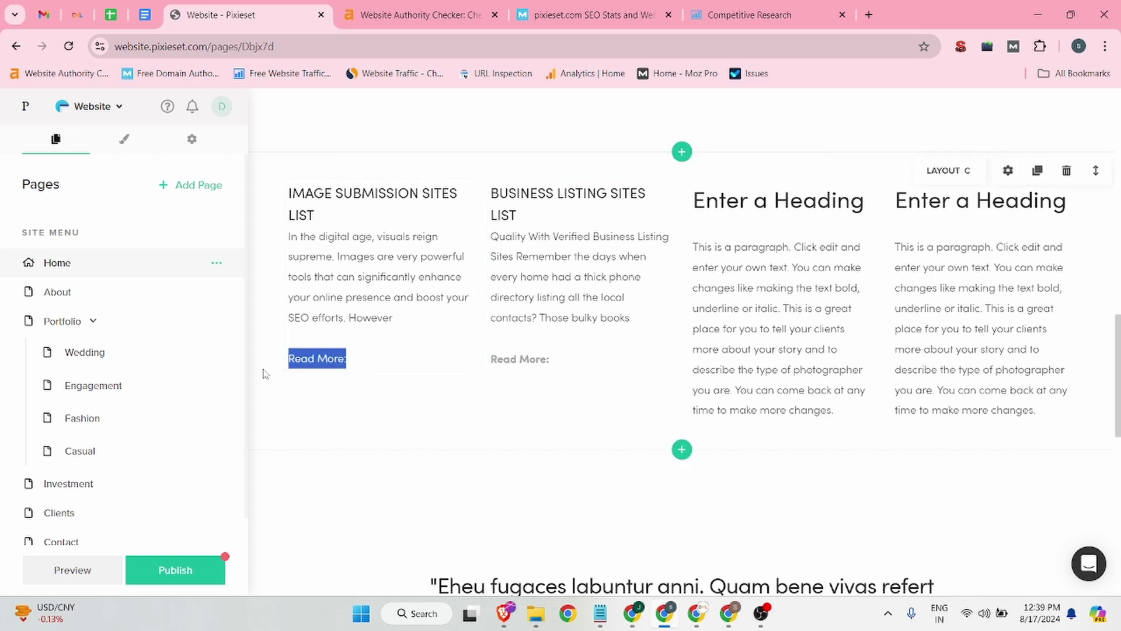
- Replace the third column's heading with the article submission title copied from the DML Training backlinks page
{"action": "left_click", "coordinate": [819, 320]}
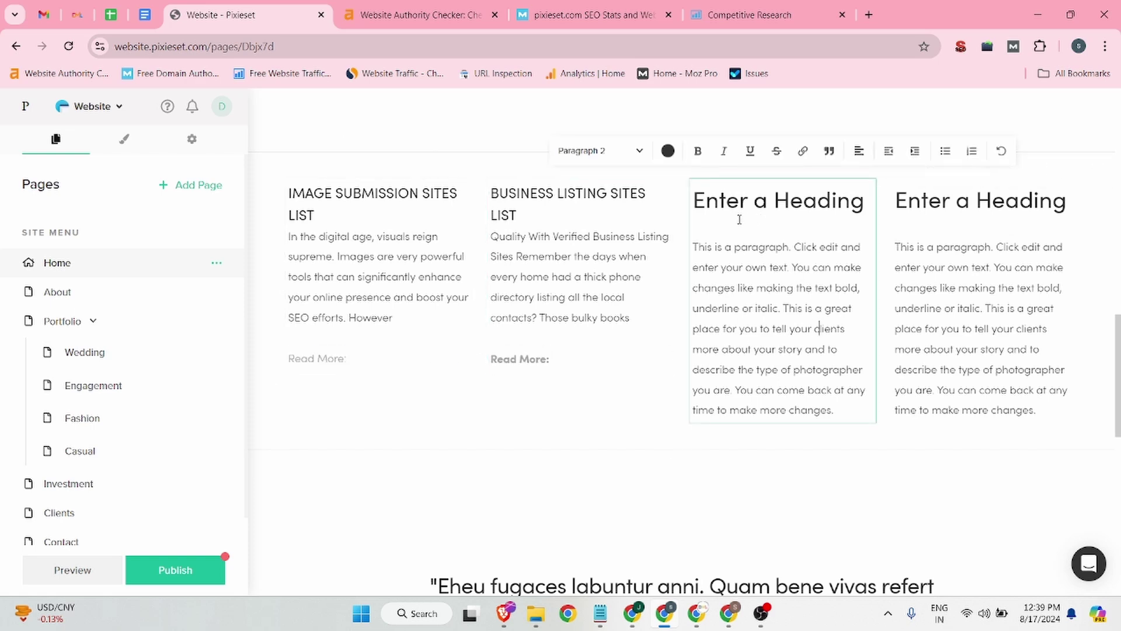
{"action": "left_click", "coordinate": [77, 14]}
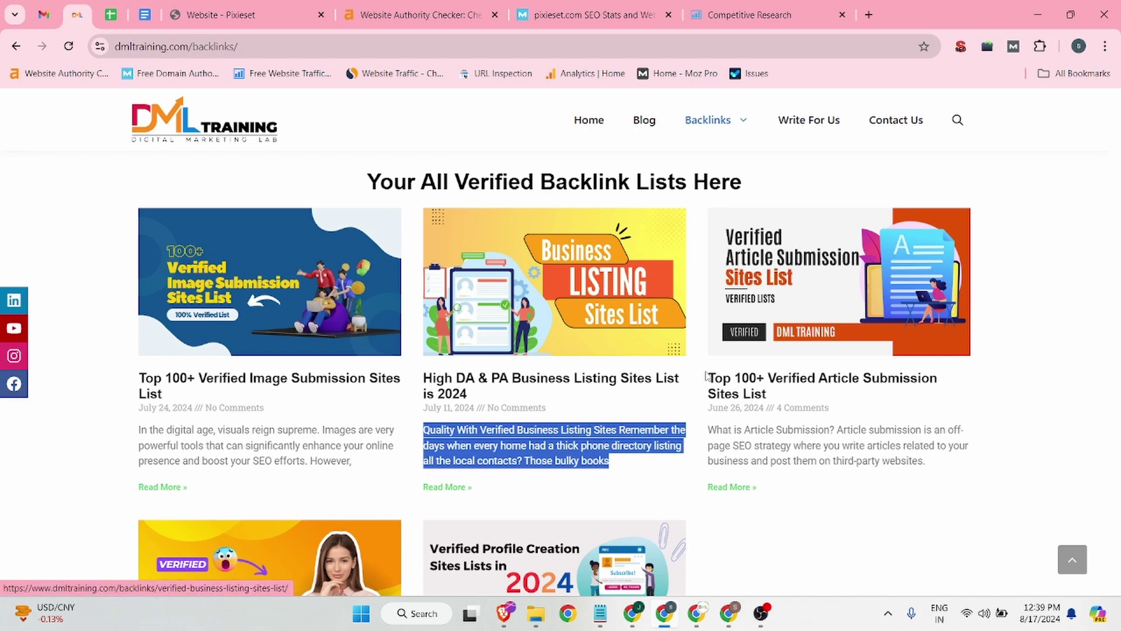
{"action": "left_click_drag", "start_coordinate": [708, 376], "coordinate": [768, 394]}
{"action": "left_click", "coordinate": [221, 14]}
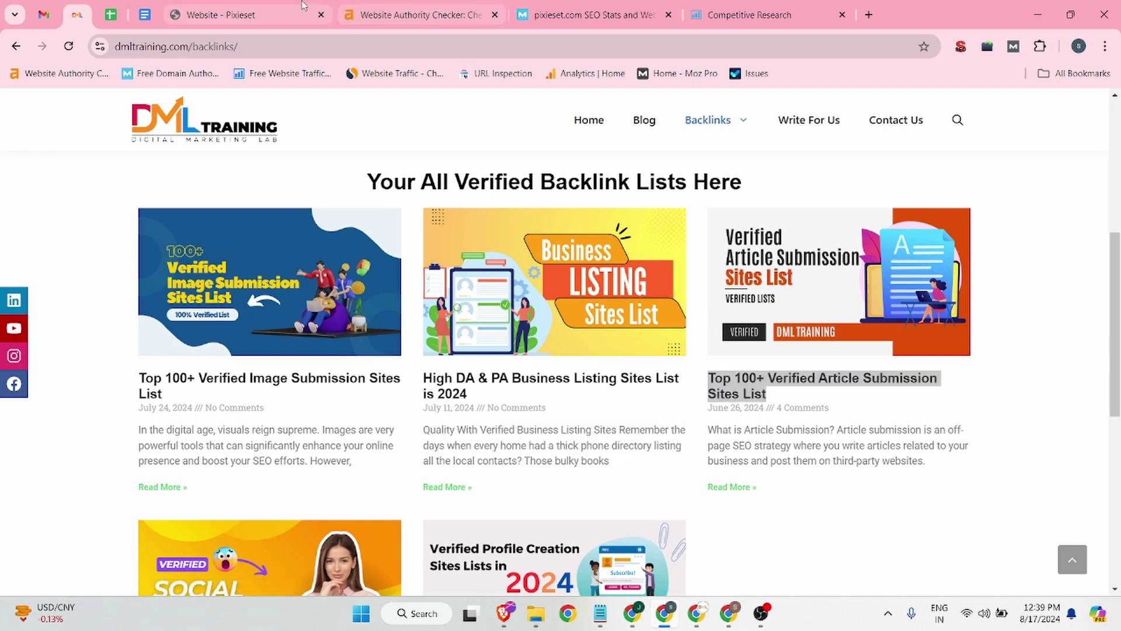
{"action": "left_click", "coordinate": [748, 194]}
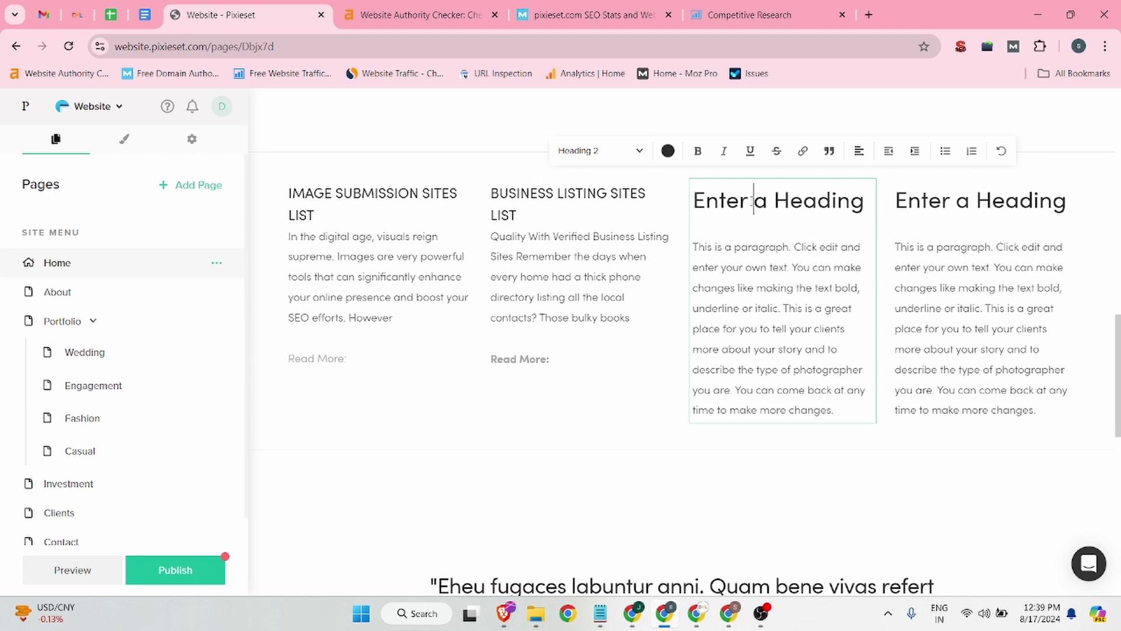
{"action": "triple_click", "coordinate": [753, 202]}
{"action": "key", "text": "ctrl+v"}
- Format the third column's title as Heading 4 and shorten it to "Article Submission Sites List"
{"action": "triple_click", "coordinate": [728, 207]}
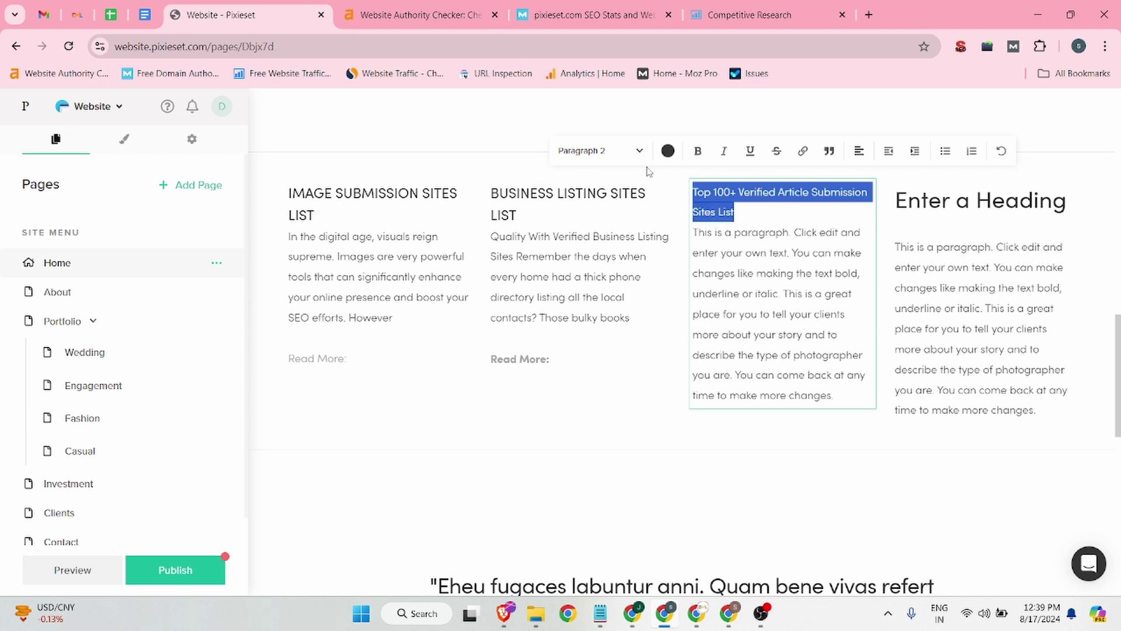
{"action": "left_click", "coordinate": [601, 150]}
{"action": "left_click", "coordinate": [593, 328]}
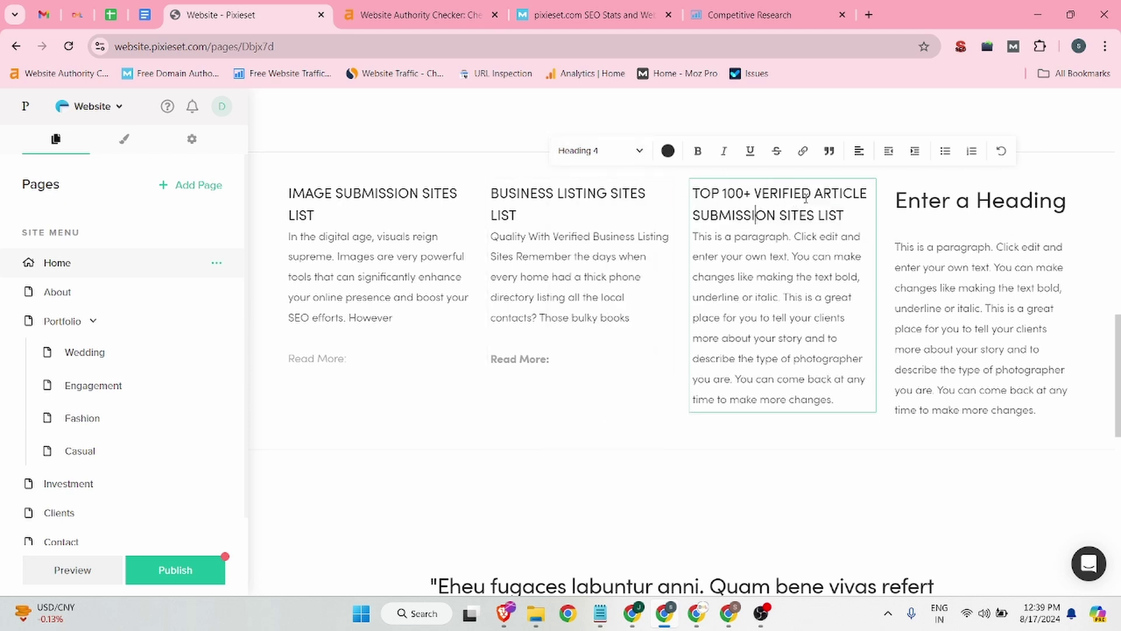
{"action": "left_click_drag", "start_coordinate": [814, 193], "coordinate": [683, 195]}
{"action": "key", "text": "BackSpace"}
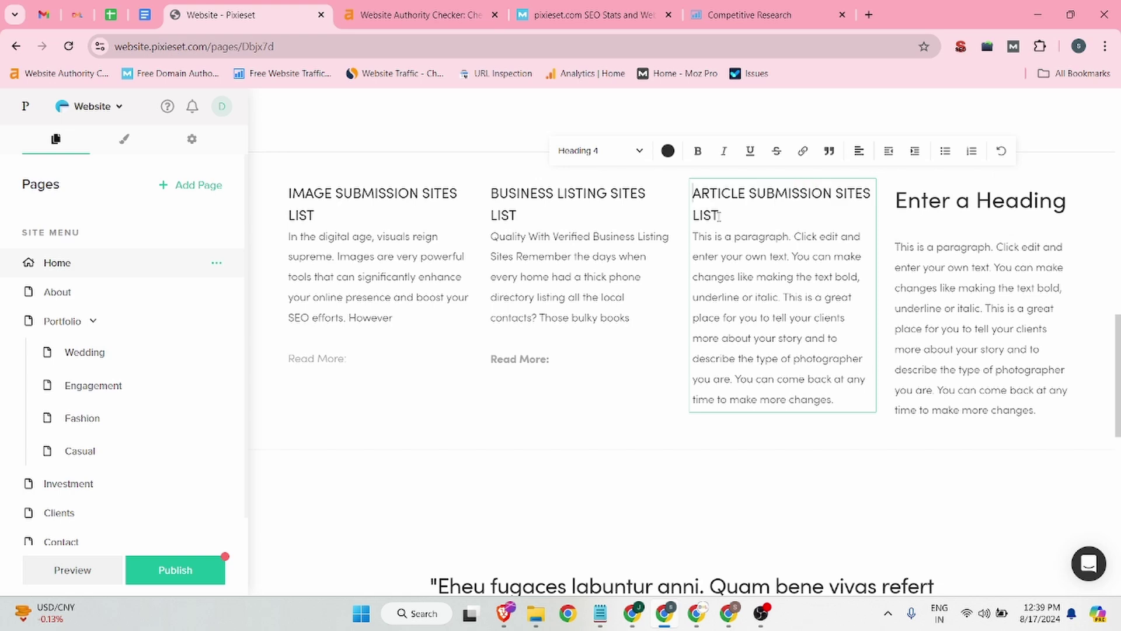
- Replace the third column's paragraph with the article submission excerpt from the backlinks page and add a "Read More:" line below
{"action": "key", "text": "ctrl+2"}
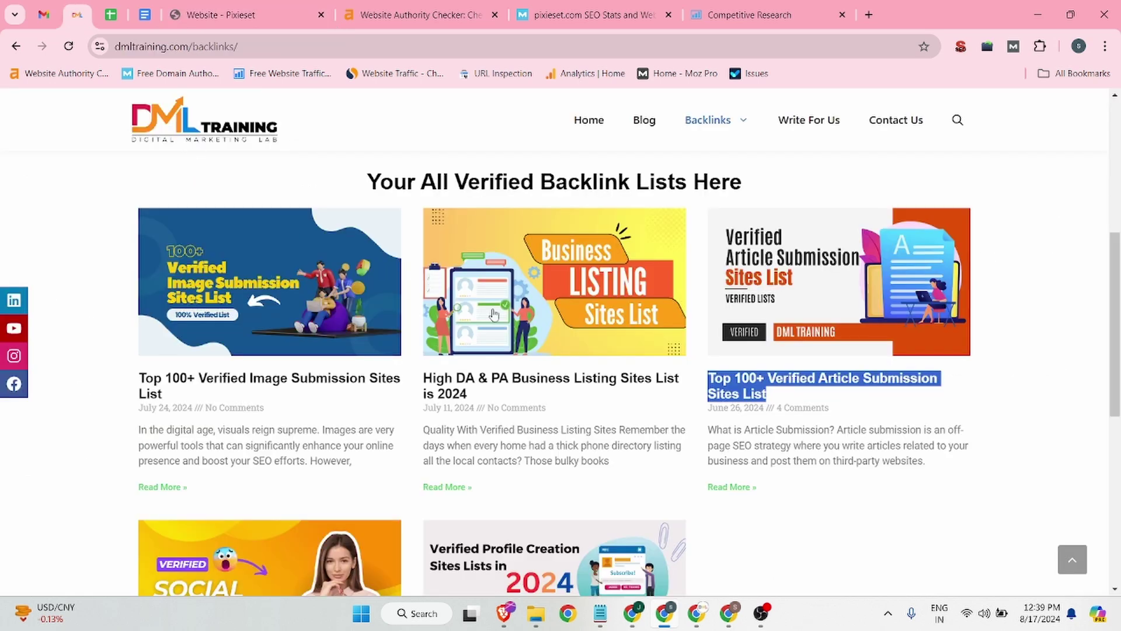
{"action": "left_click", "coordinate": [711, 430]}
{"action": "left_click_drag", "start_coordinate": [712, 430], "coordinate": [937, 469]}
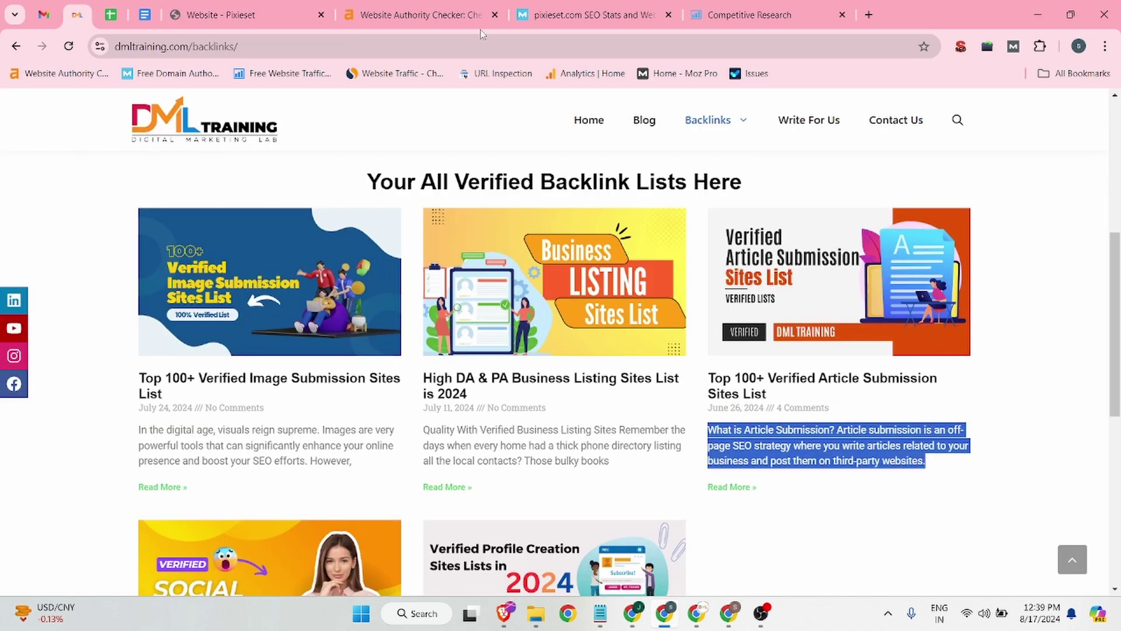
{"action": "left_click", "coordinate": [245, 14]}
{"action": "triple_click", "coordinate": [732, 327]}
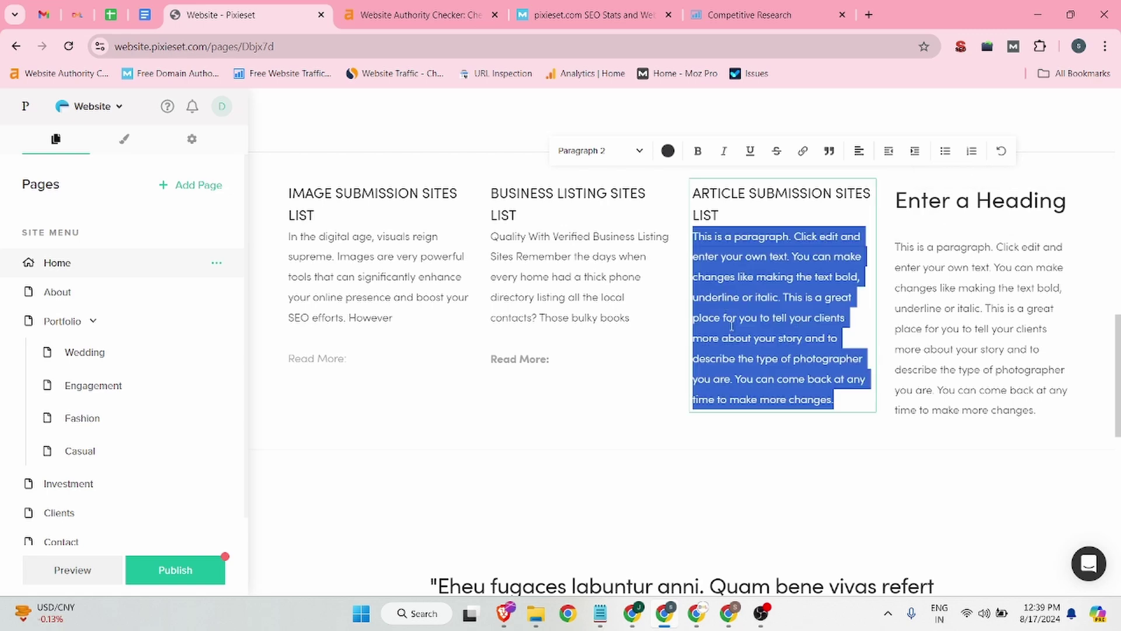
{"action": "key", "text": "ctrl+v"}
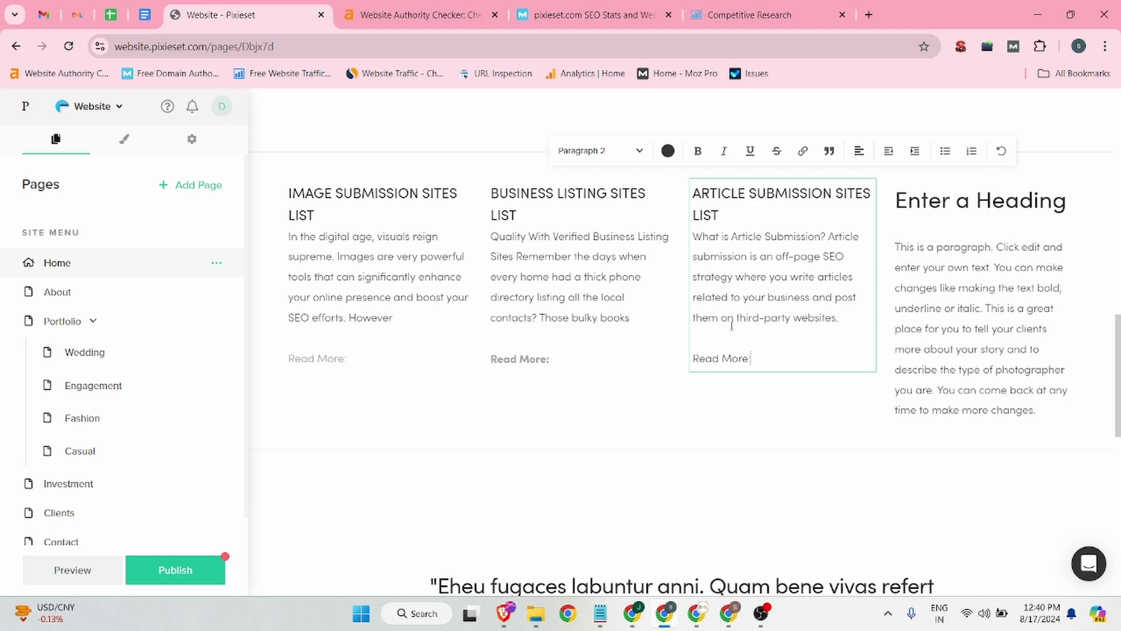
- Link the third column's "Read More:" to the article submission page's copied address, opening in a new tab, and make it bold
{"action": "left_click", "coordinate": [75, 15]}
{"action": "right_click", "coordinate": [800, 271]}
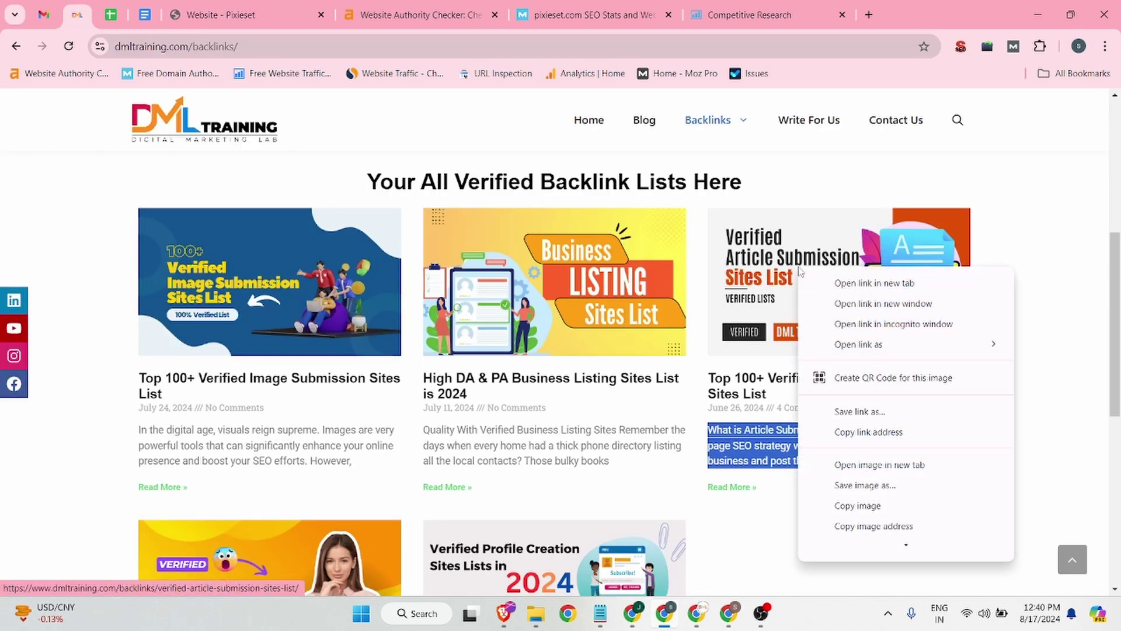
{"action": "left_click", "coordinate": [869, 432]}
{"action": "left_click", "coordinate": [246, 14]}
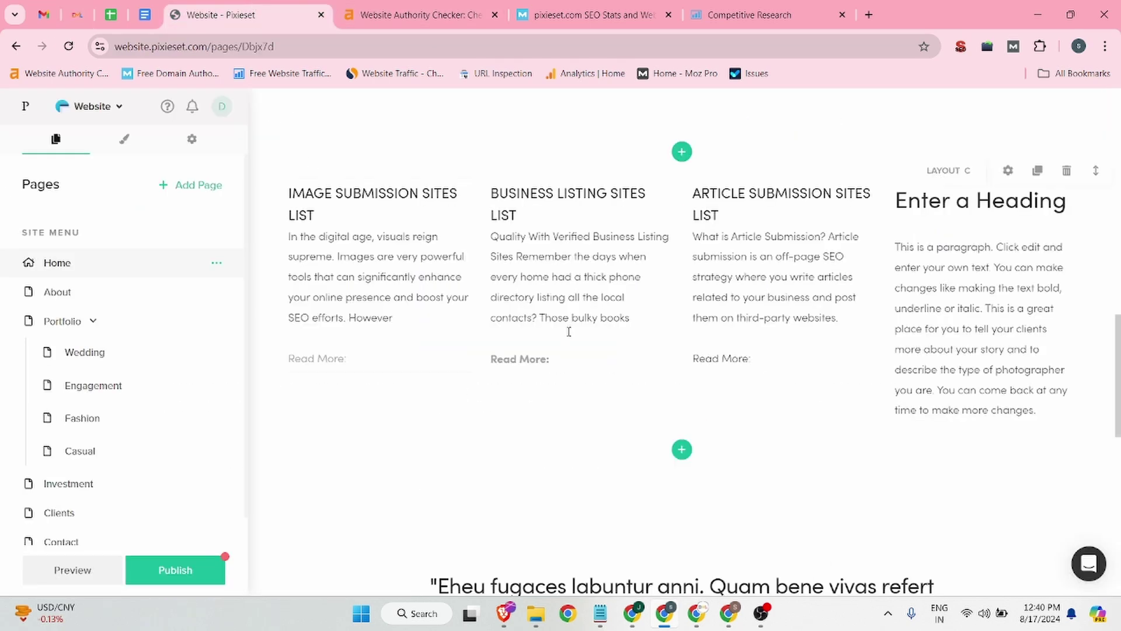
{"action": "left_click_drag", "start_coordinate": [760, 359], "coordinate": [692, 359]}
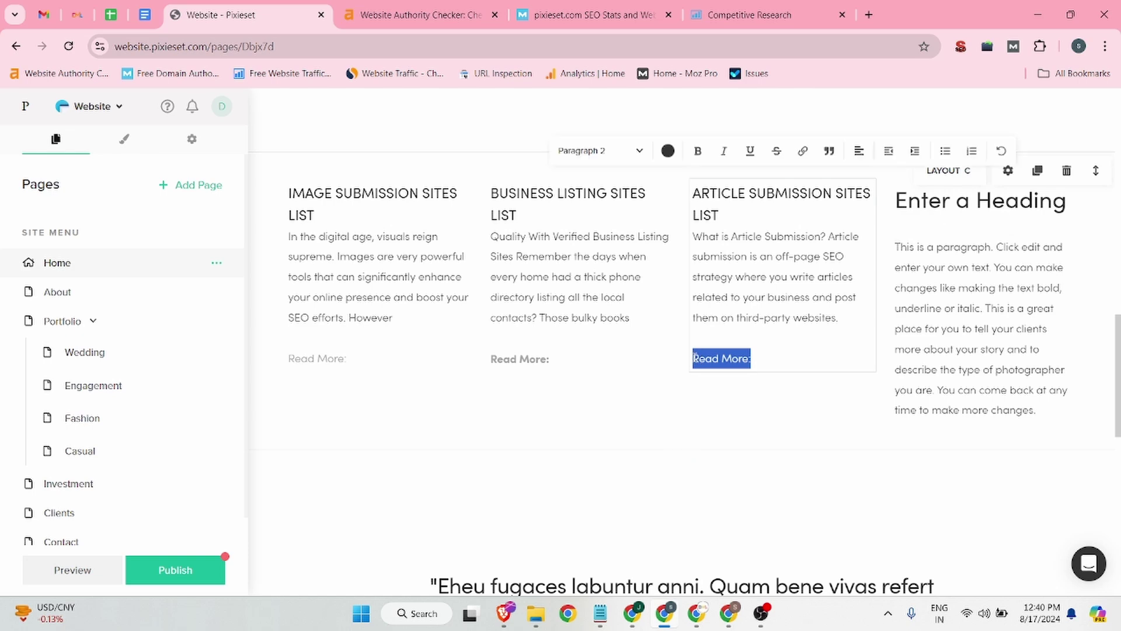
{"action": "left_click", "coordinate": [803, 151]}
{"action": "key", "text": "ctrl+v"}
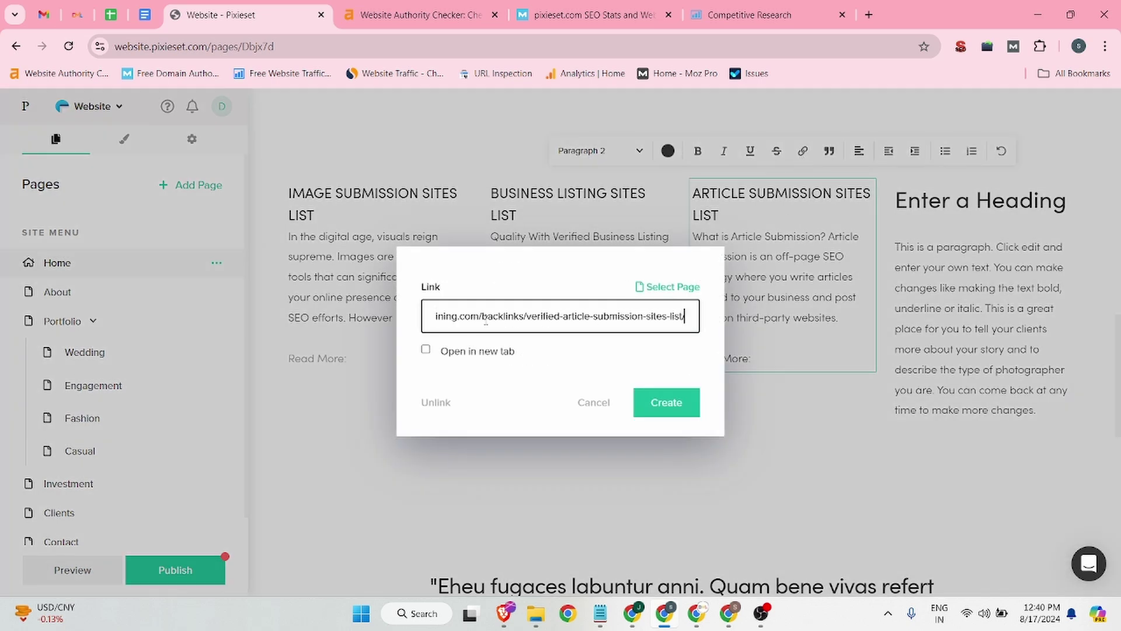
{"action": "left_click", "coordinate": [426, 351]}
{"action": "left_click", "coordinate": [673, 404]}
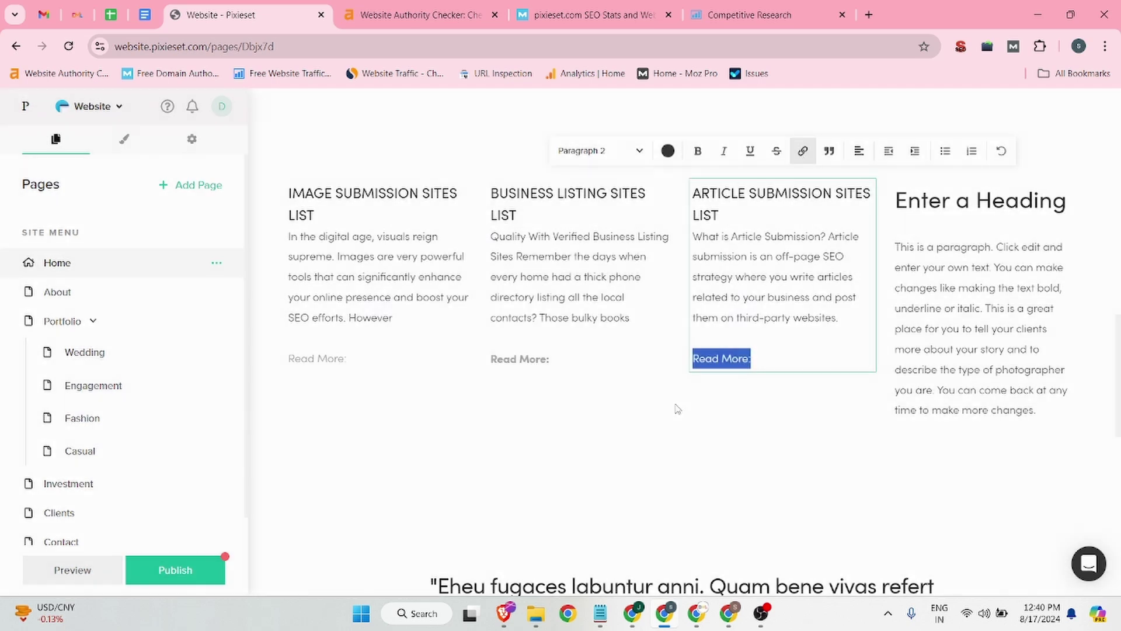
{"action": "left_click", "coordinate": [768, 380]}
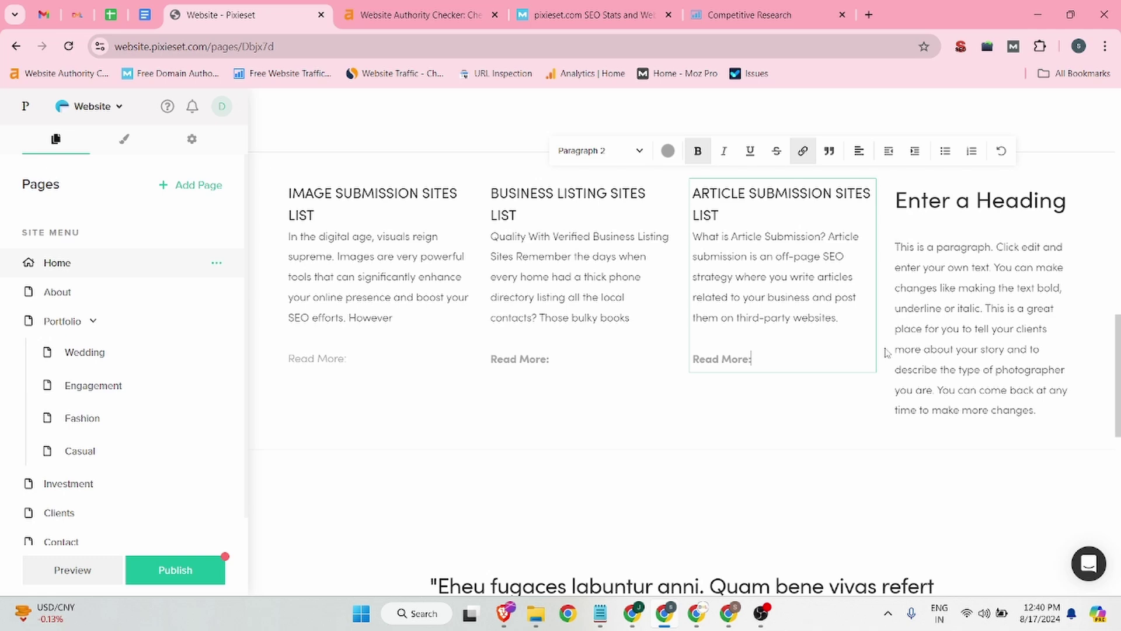
- Replace the fourth column's heading with the social bookmarking article title copied from the DML Training backlinks page
{"action": "left_click", "coordinate": [939, 207]}
{"action": "left_click", "coordinate": [77, 14]}
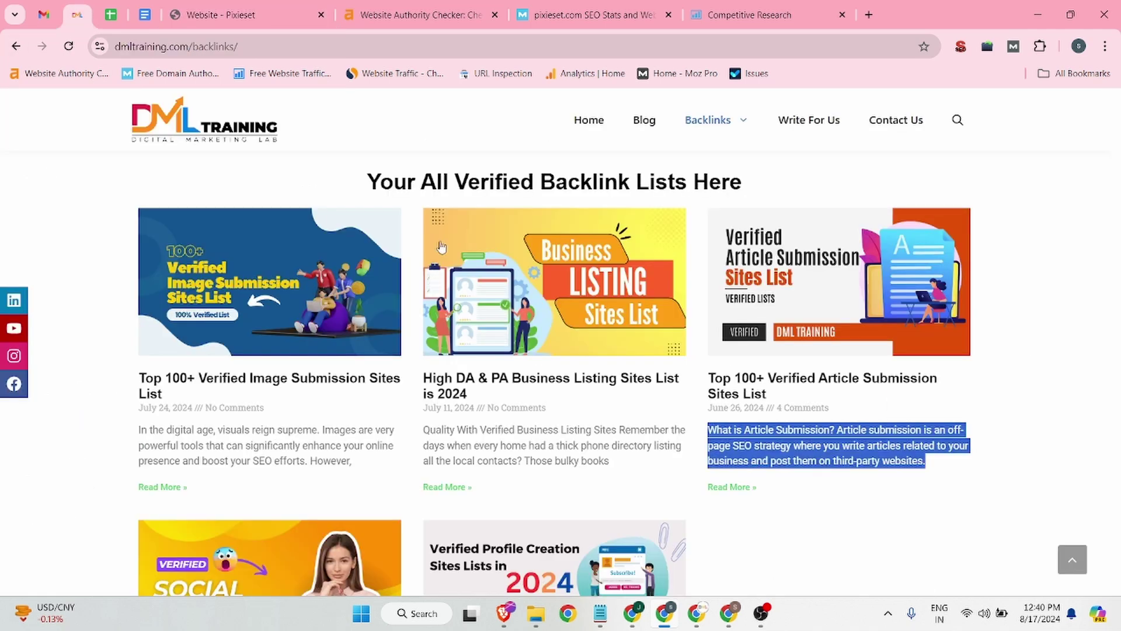
{"action": "scroll", "coordinate": [679, 357], "scroll_direction": "down", "scroll_amount": 1}
{"action": "left_click_drag", "start_coordinate": [138, 471], "coordinate": [320, 494]}
{"action": "left_click", "coordinate": [245, 15]}
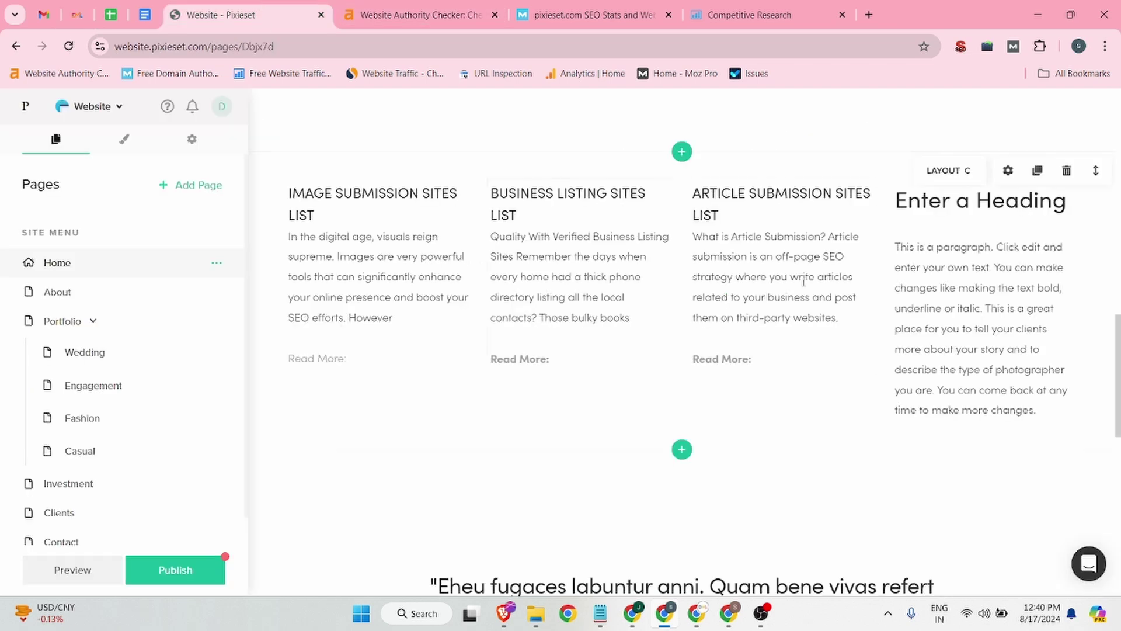
{"action": "triple_click", "coordinate": [935, 197]}
{"action": "key", "text": "ctrl+v"}
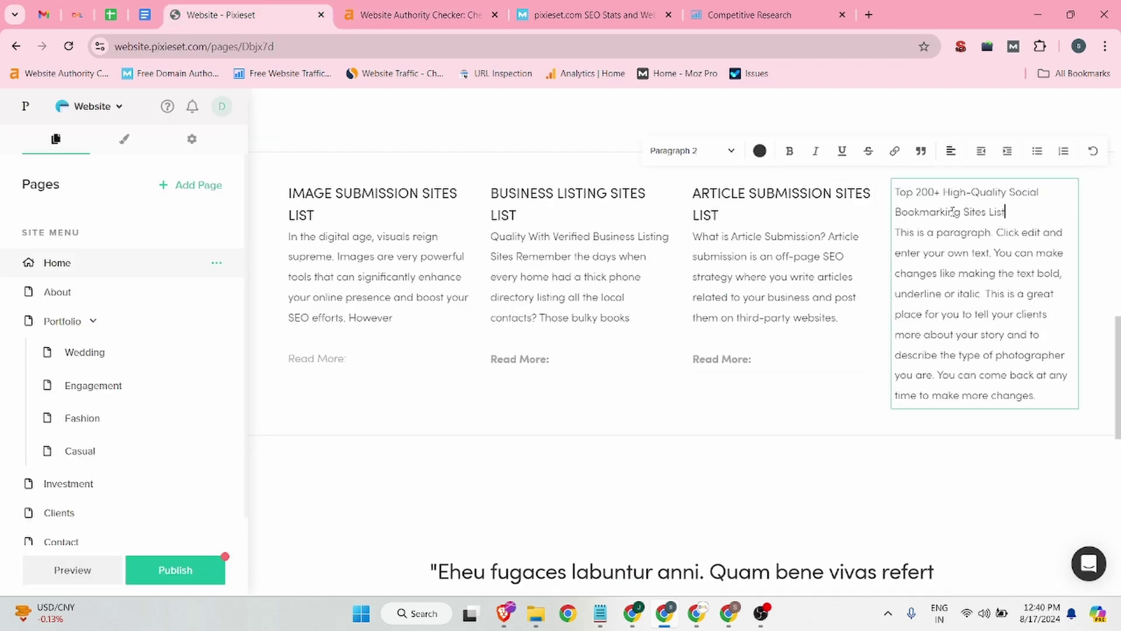
- Shorten the fourth column's title to "Social Bookmarking Sites List" and format it as Heading 4
{"action": "left_click_drag", "start_coordinate": [1010, 192], "coordinate": [883, 198]}
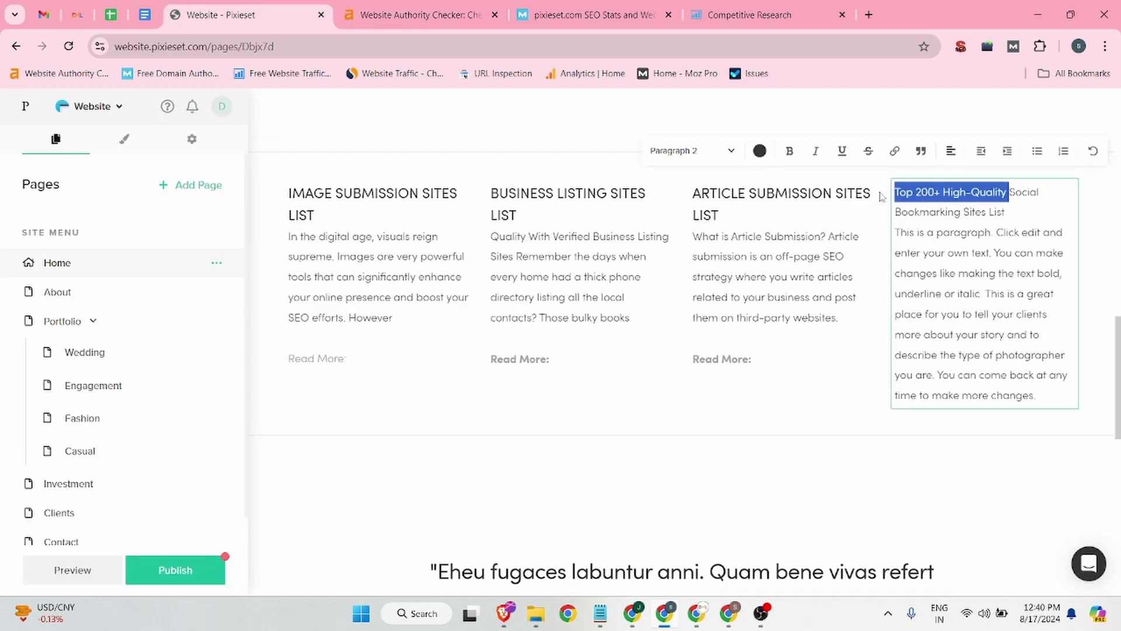
{"action": "key", "text": "BackSpace"}
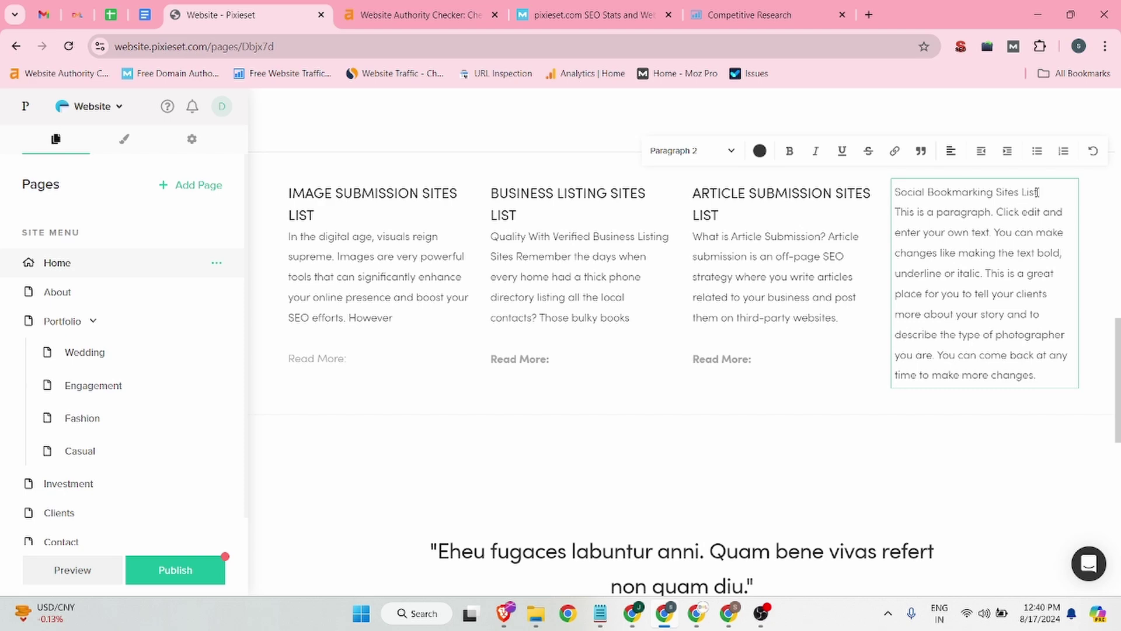
{"action": "left_click_drag", "start_coordinate": [1037, 192], "coordinate": [893, 194]}
{"action": "left_click", "coordinate": [692, 151]}
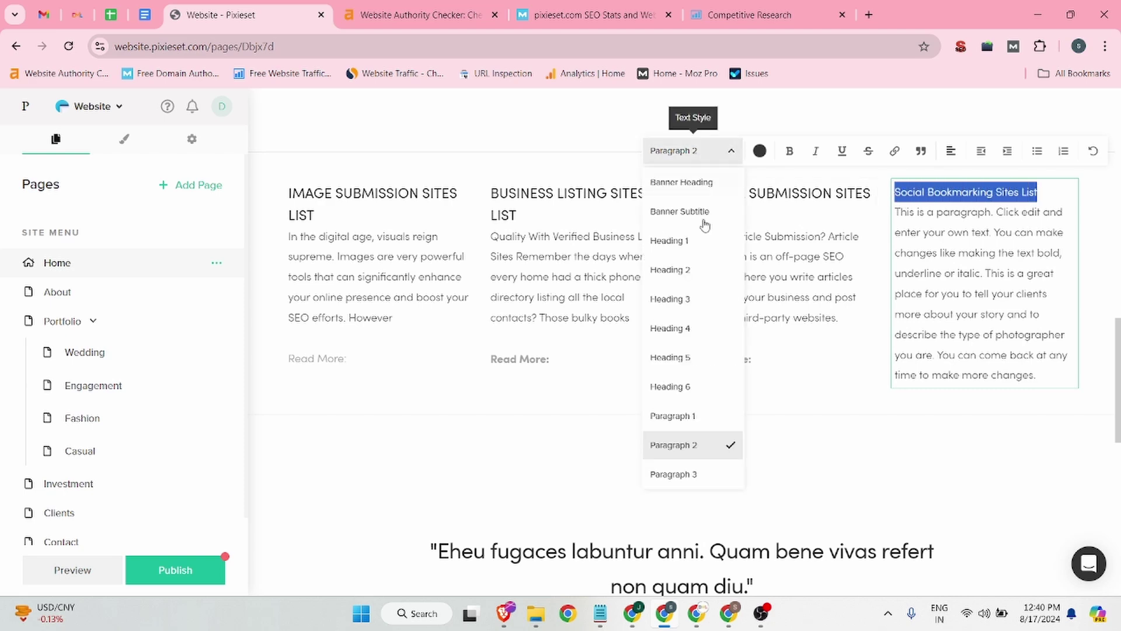
{"action": "left_click", "coordinate": [691, 329]}
- Replace the fourth column's paragraph with the social bookmarking excerpt copied from the DML Training backlinks page
{"action": "left_click", "coordinate": [77, 14]}
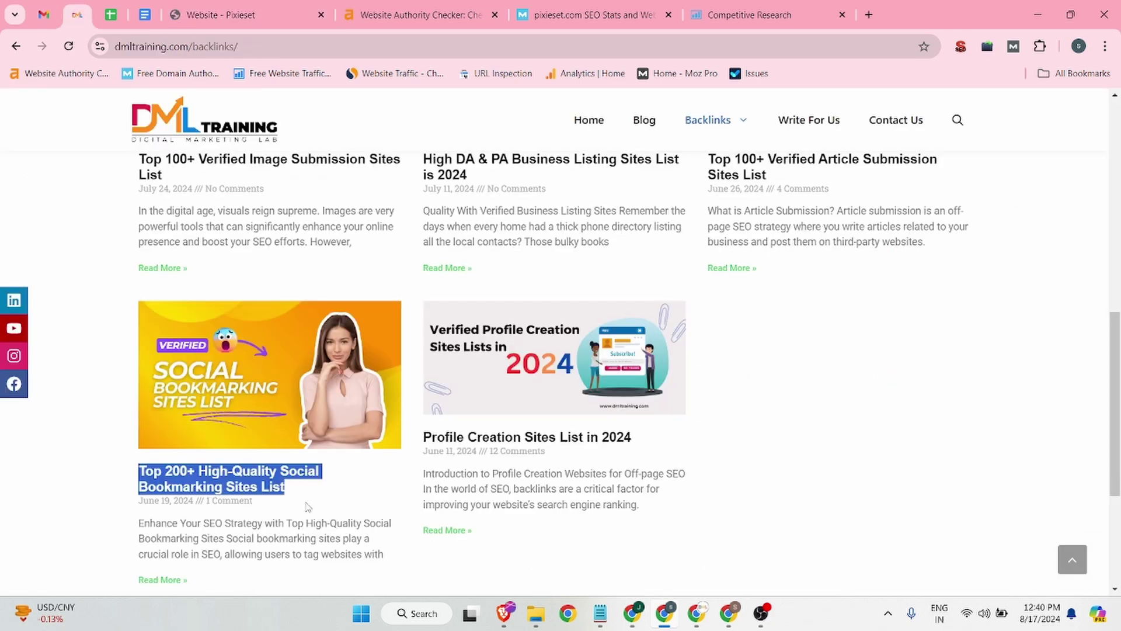
{"action": "left_click_drag", "start_coordinate": [137, 524], "coordinate": [395, 560]}
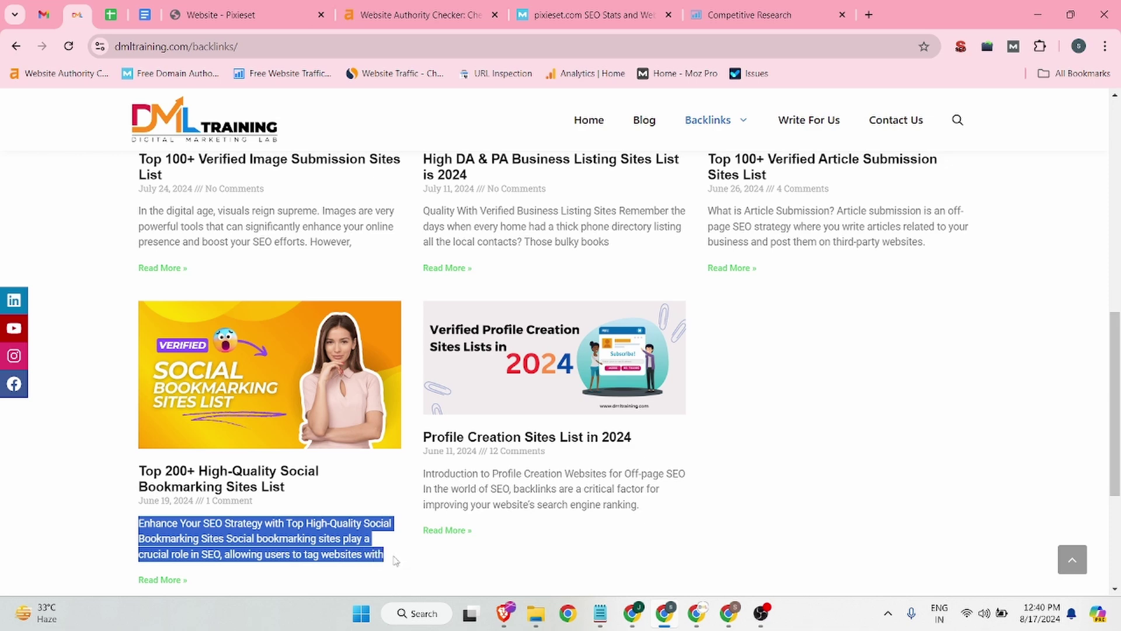
{"action": "left_click", "coordinate": [286, 5]}
{"action": "left_click", "coordinate": [976, 274]}
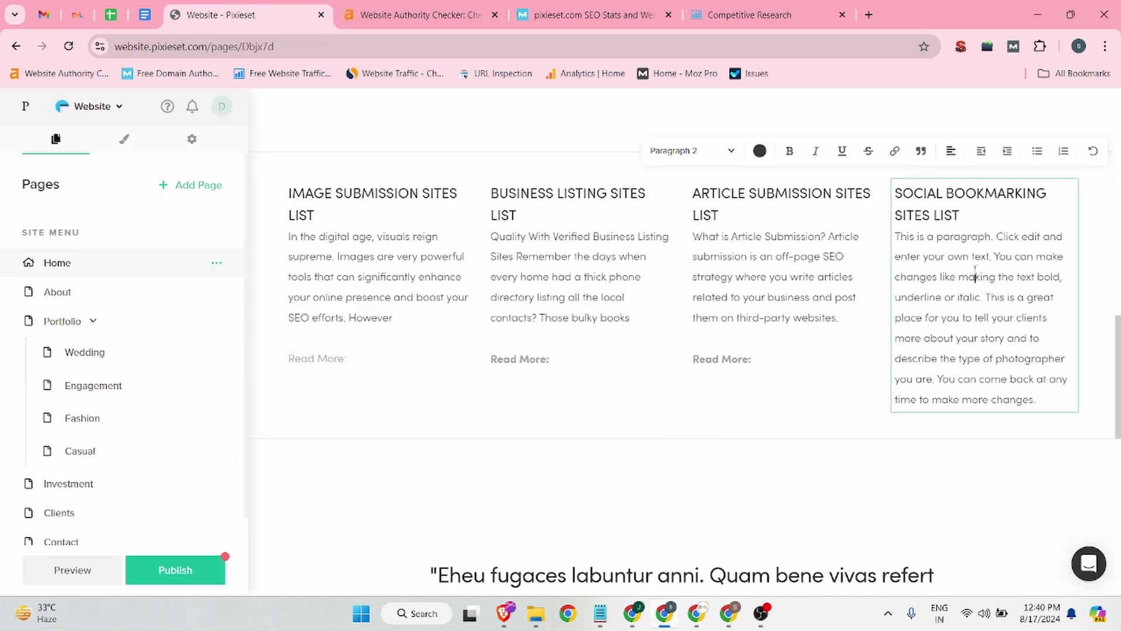
{"action": "key", "text": "ctrl+a"}
{"action": "key", "text": "ctrl+v"}
- Look over the rest of the home page and the Contact page, and return to the Home page
{"action": "scroll", "coordinate": [769, 321], "scroll_direction": "down", "scroll_amount": 7}
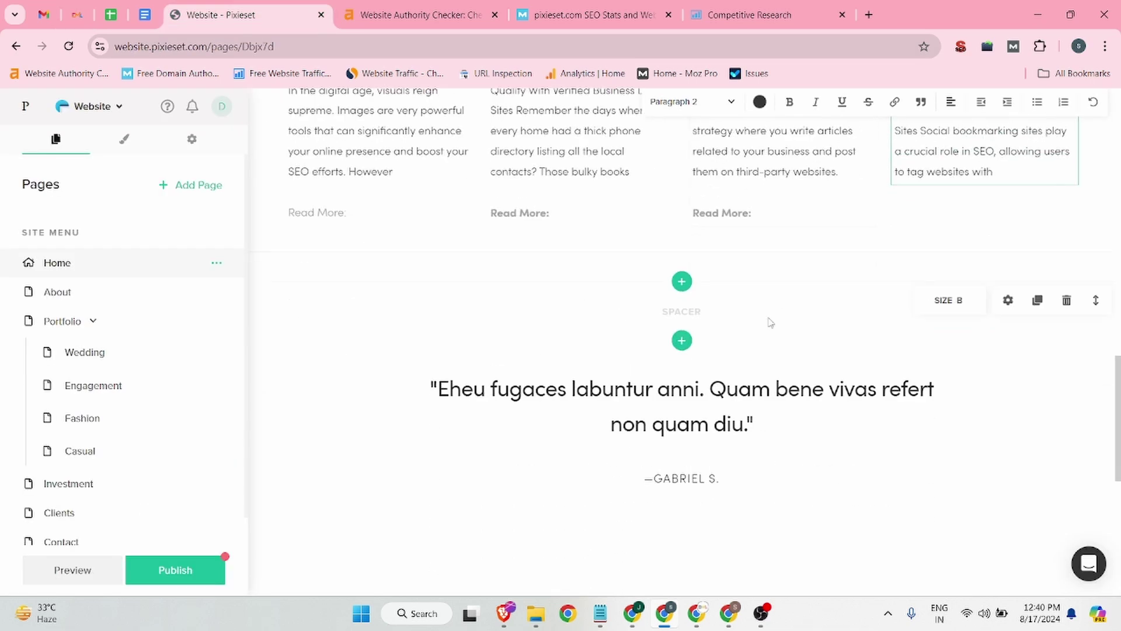
{"action": "scroll", "coordinate": [577, 388], "scroll_direction": "down", "scroll_amount": 4}
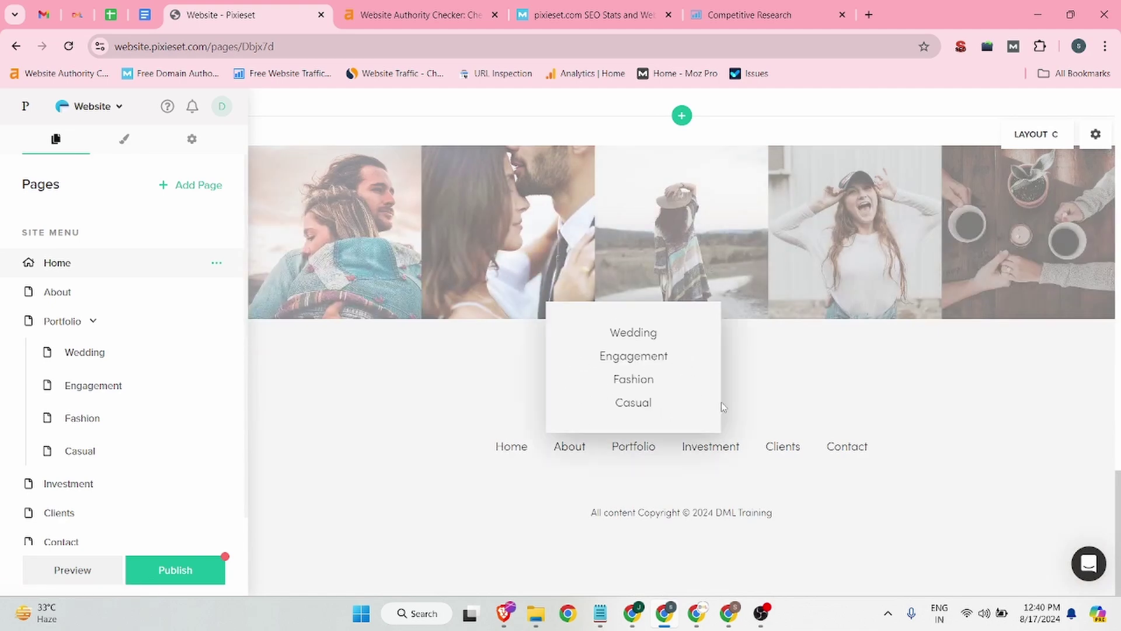
{"action": "scroll", "coordinate": [755, 383], "scroll_direction": "up", "scroll_amount": 15}
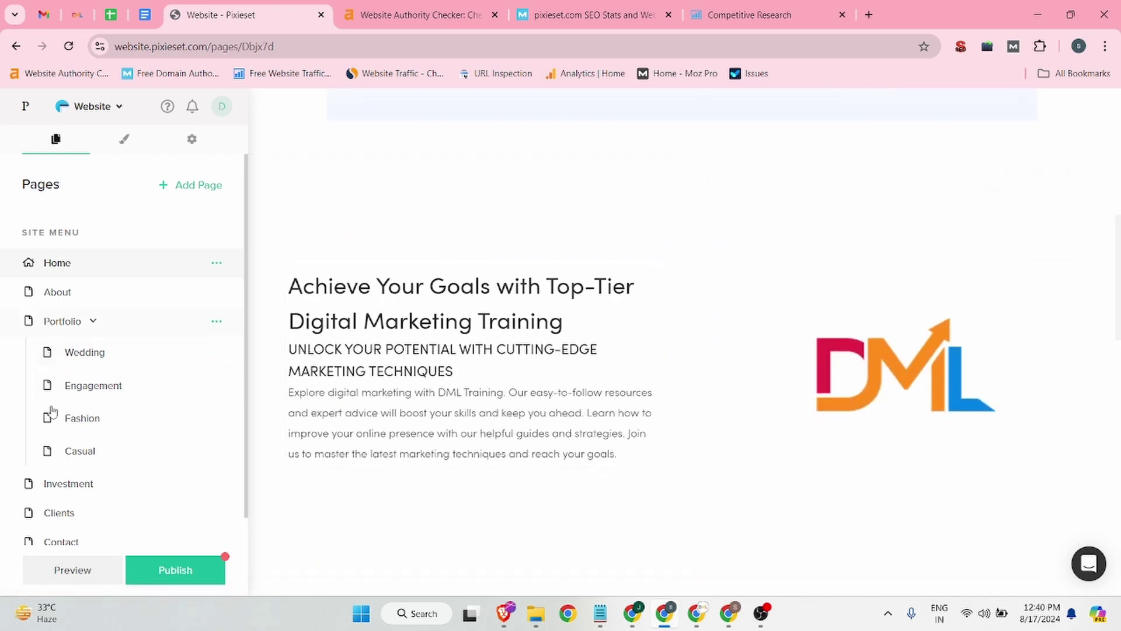
{"action": "scroll", "coordinate": [59, 462], "scroll_direction": "down", "scroll_amount": 1}
{"action": "left_click", "coordinate": [64, 485]}
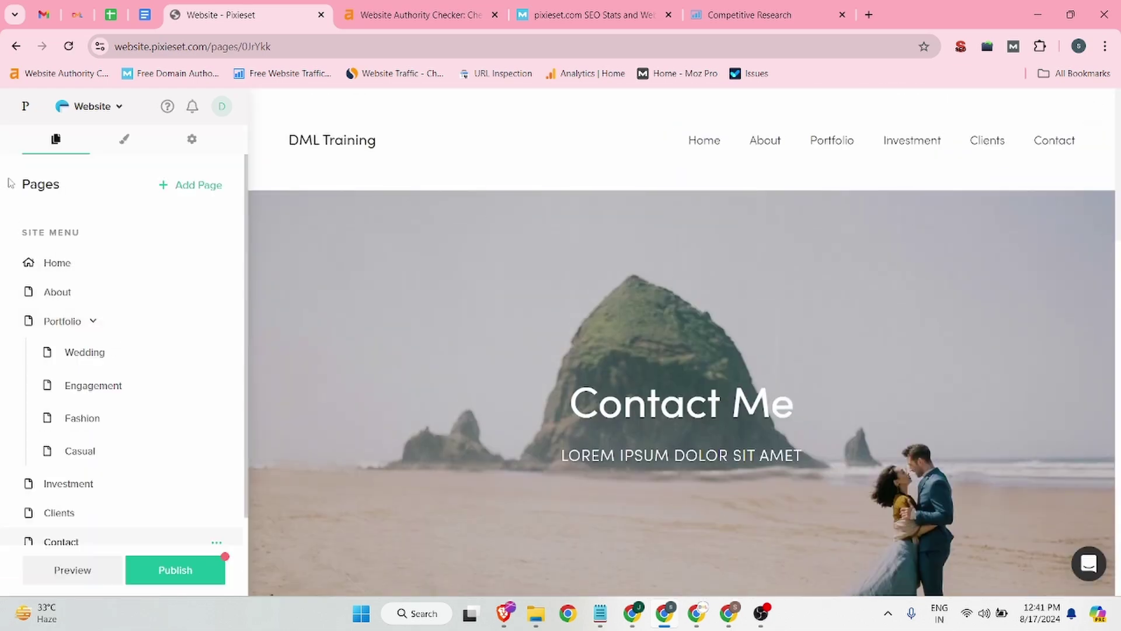
{"action": "left_click", "coordinate": [63, 263]}
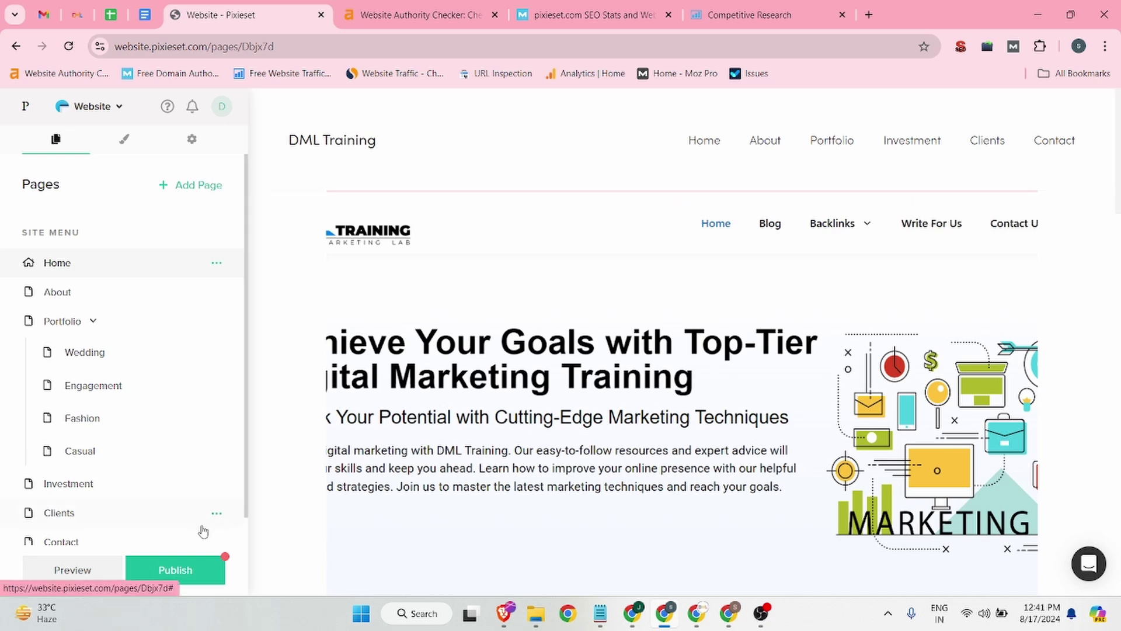
- Try to publish the website, verify the account's email through Pixieset's confirmation message in Gmail, and reopen the website editor
{"action": "left_click", "coordinate": [179, 574]}
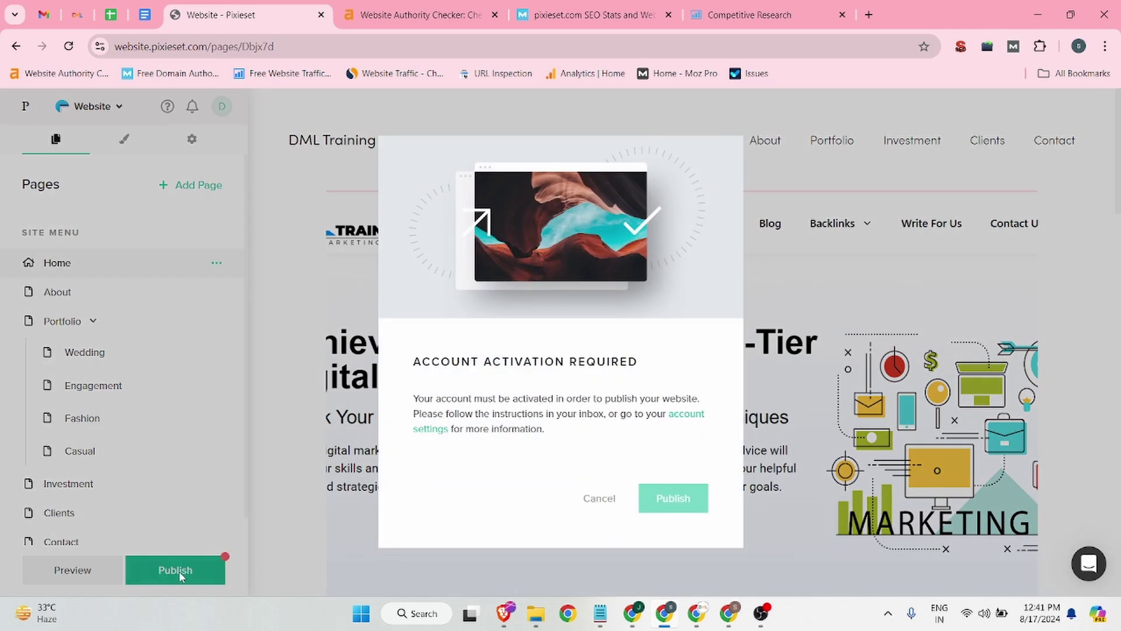
{"action": "left_click", "coordinate": [684, 421]}
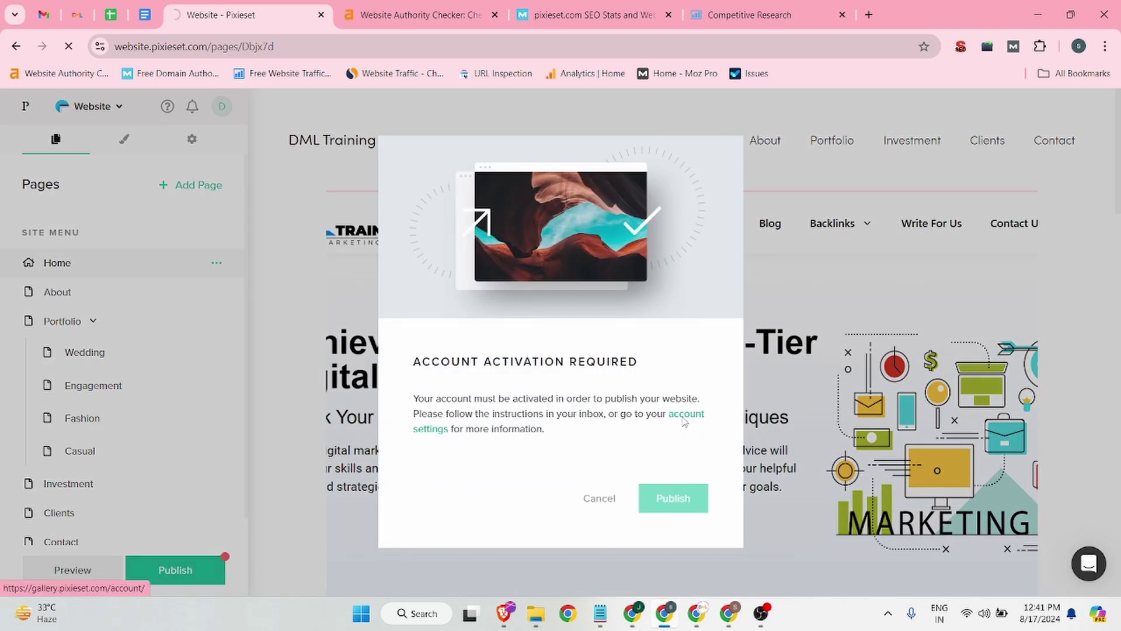
{"action": "left_click", "coordinate": [44, 15]}
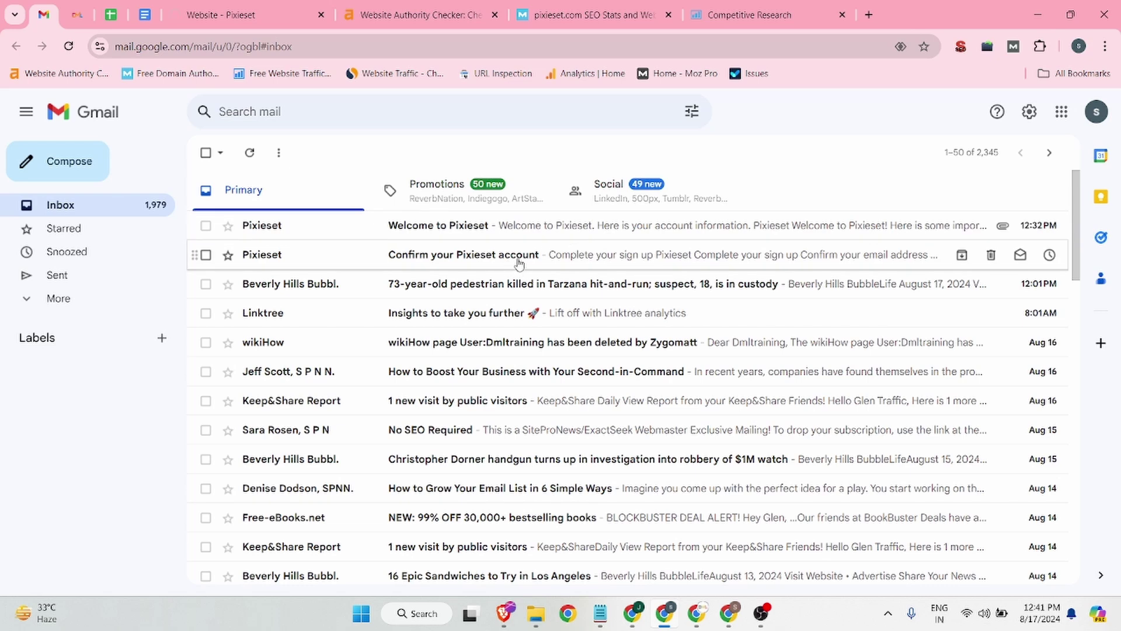
{"action": "left_click", "coordinate": [551, 254]}
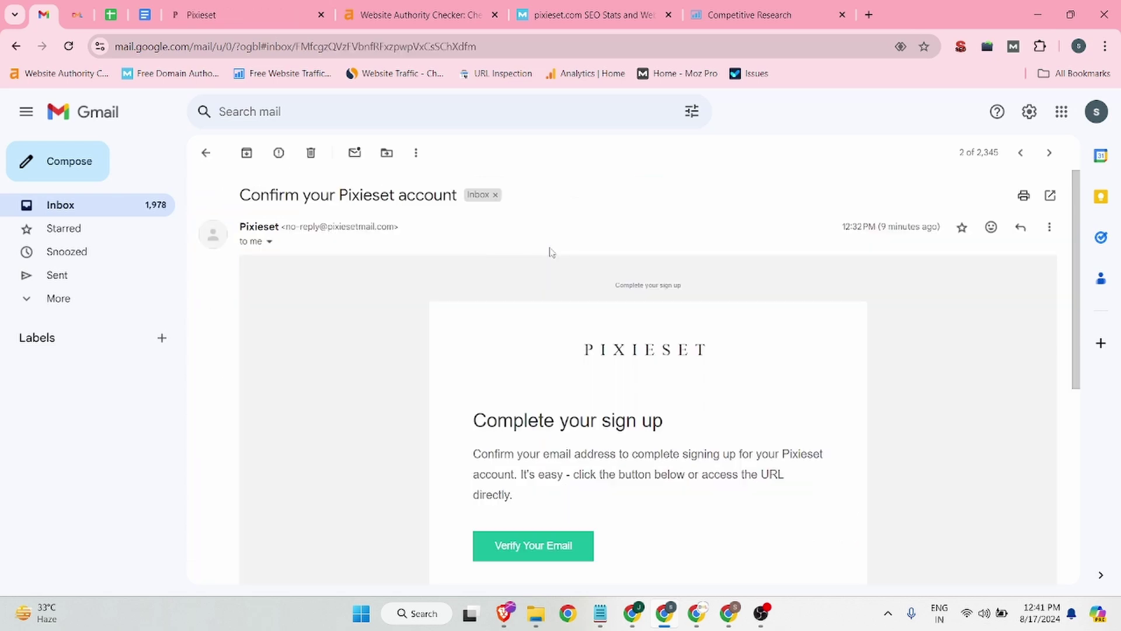
{"action": "left_click", "coordinate": [529, 548]}
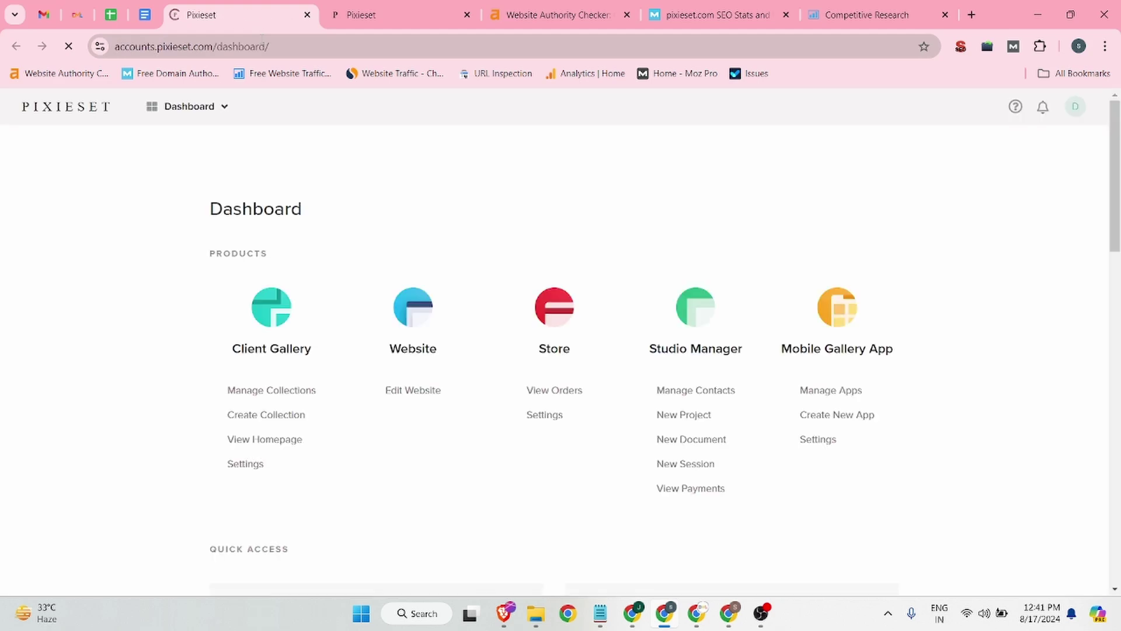
{"action": "left_click", "coordinate": [416, 391]}
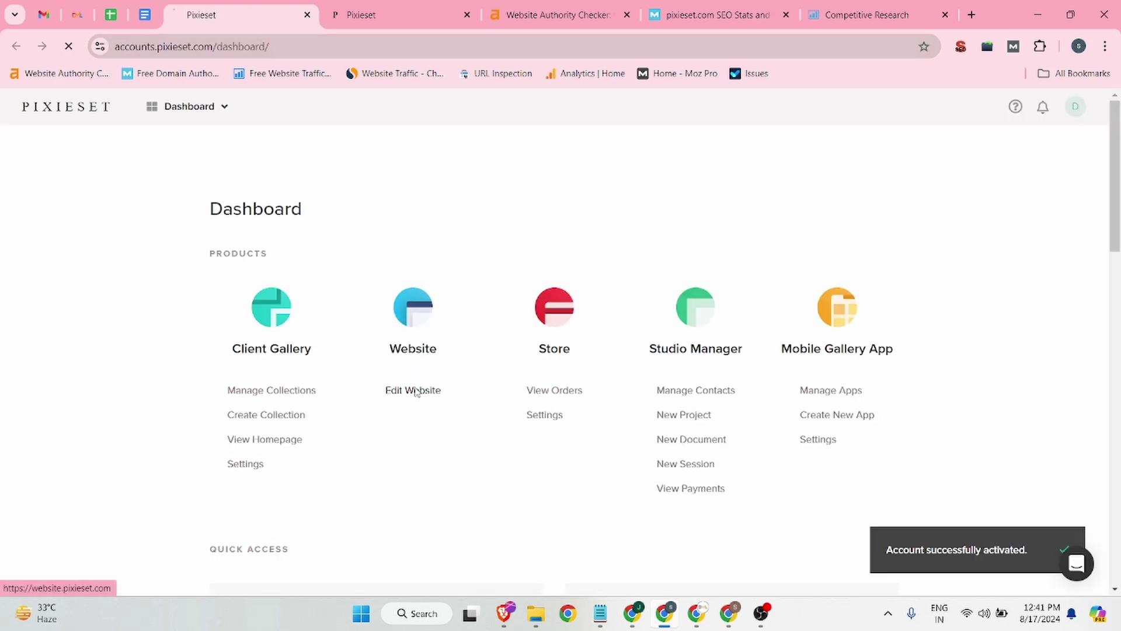
- Examine the account page's email, login and security settings
{"action": "left_click", "coordinate": [397, 7]}
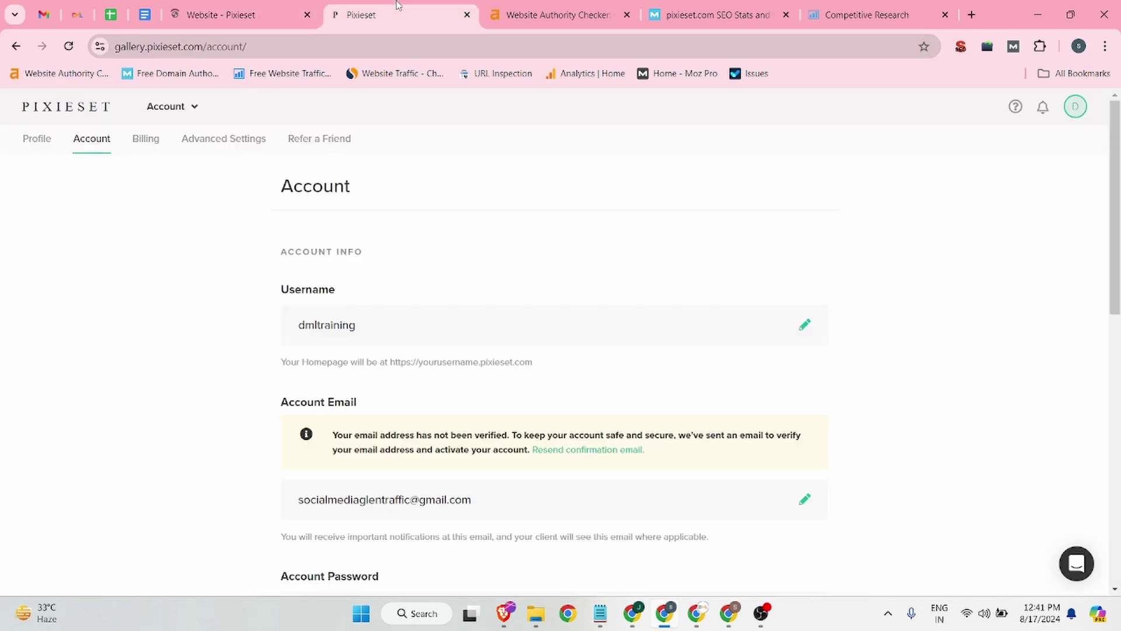
{"action": "scroll", "coordinate": [608, 375], "scroll_direction": "down", "scroll_amount": 6}
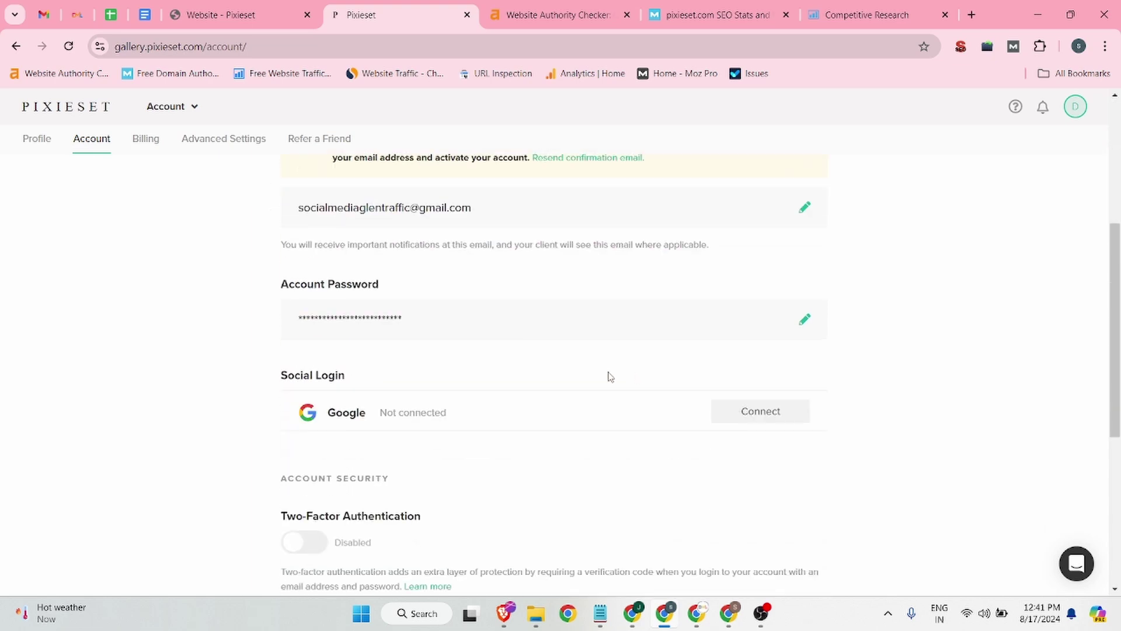
{"action": "scroll", "coordinate": [731, 340], "scroll_direction": "up", "scroll_amount": 4}
{"action": "scroll", "coordinate": [731, 340], "scroll_direction": "down", "scroll_amount": 5}
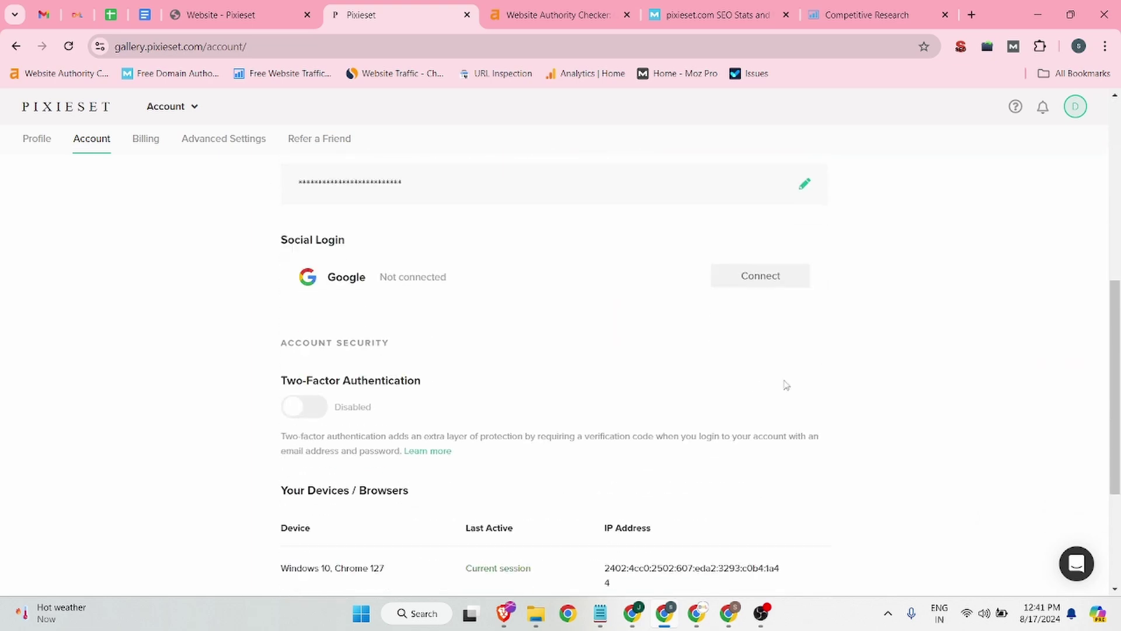
- Publish the website from the website editor and copy its live address
{"action": "left_click", "coordinate": [237, 16]}
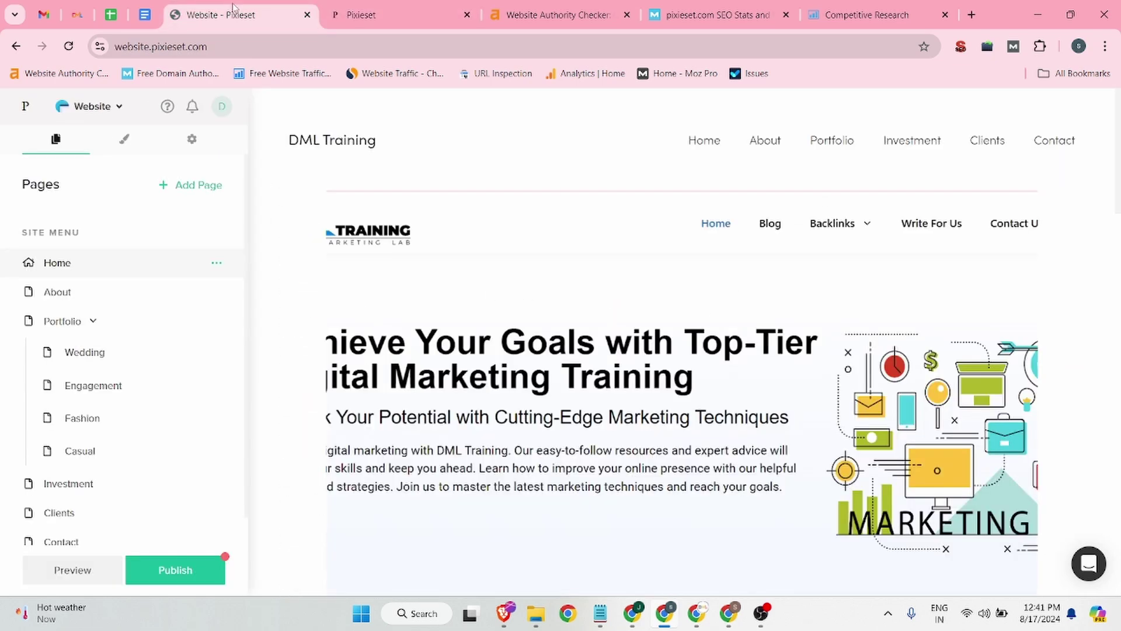
{"action": "left_click", "coordinate": [189, 574]}
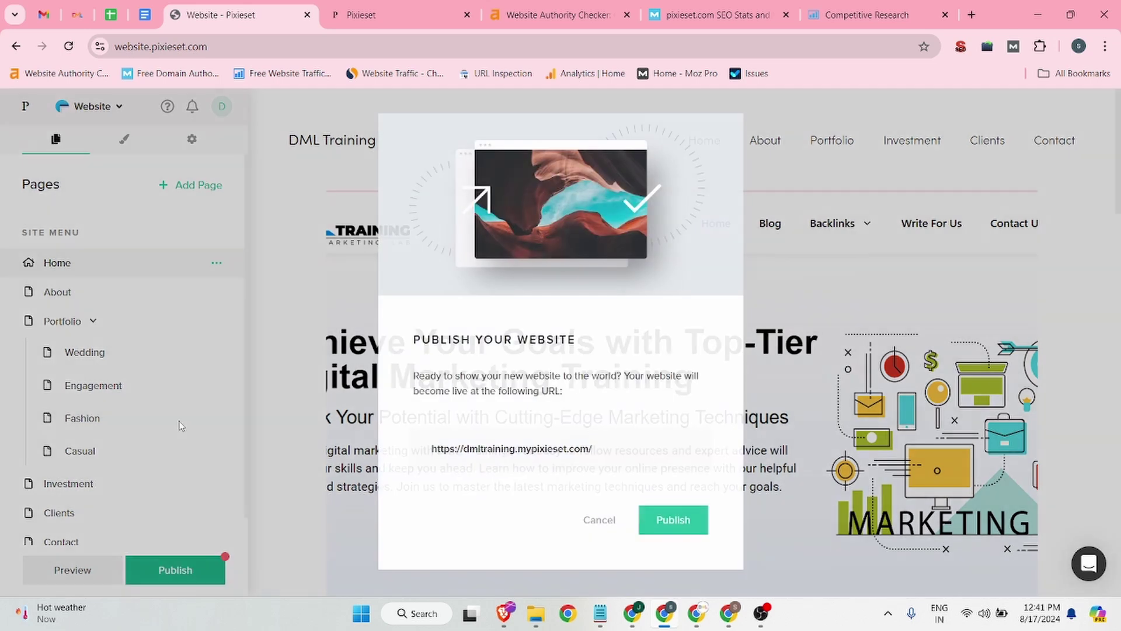
{"action": "left_click", "coordinate": [689, 519]}
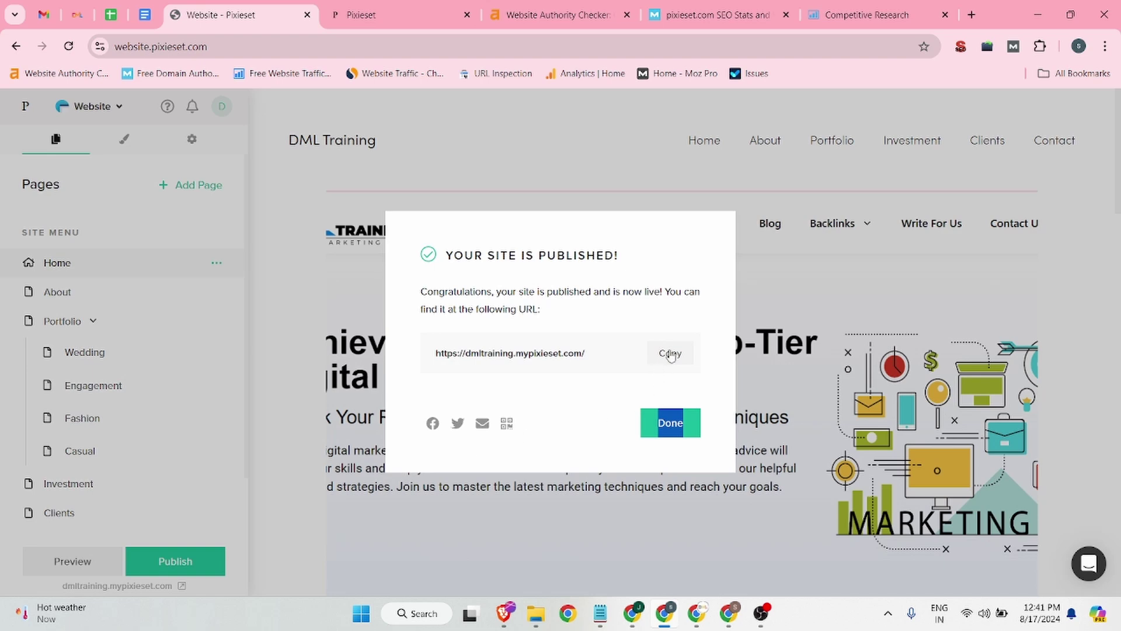
{"action": "left_click", "coordinate": [670, 354]}
{"action": "key", "text": "ctrl+a"}
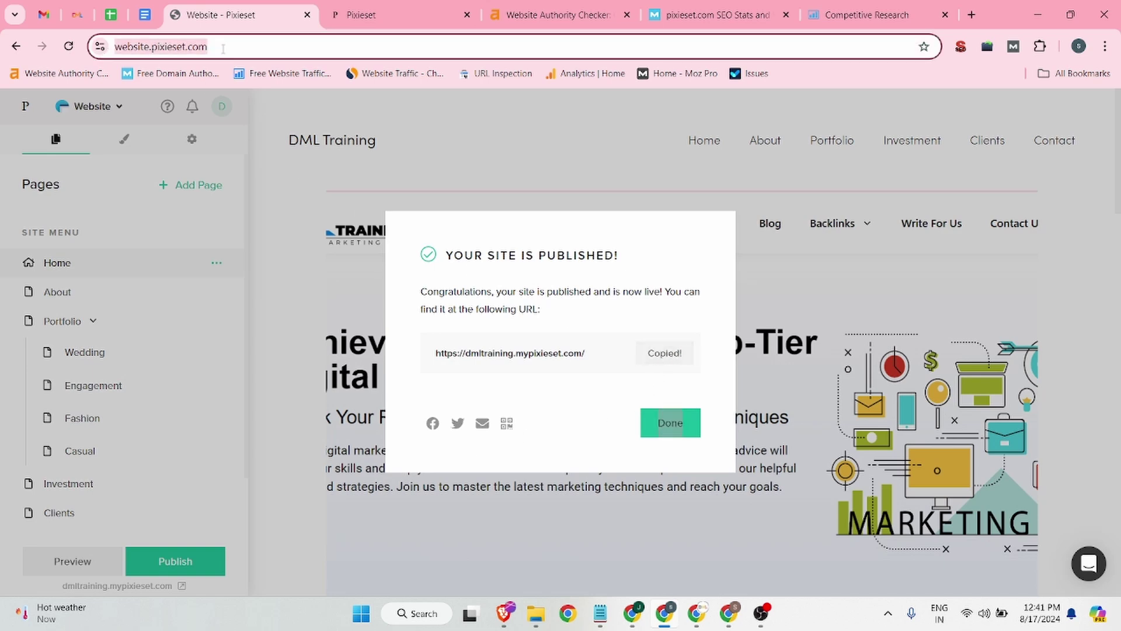
{"action": "key", "text": "ctrl+shift+n"}
{"action": "key", "text": "ctrl+v"}
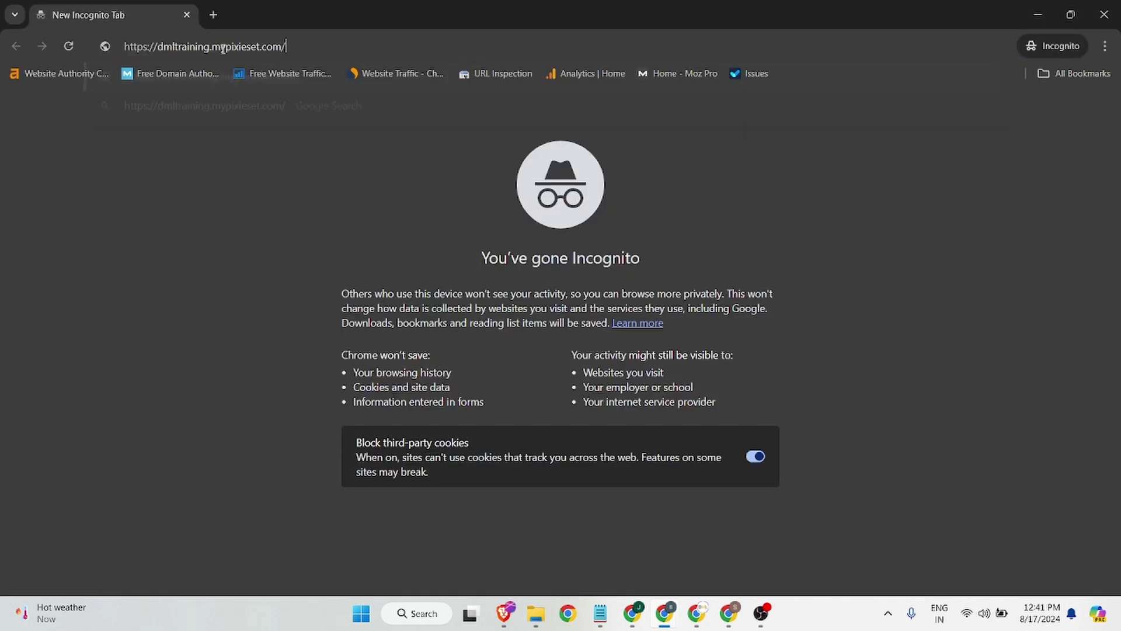
{"action": "key", "text": "Return"}
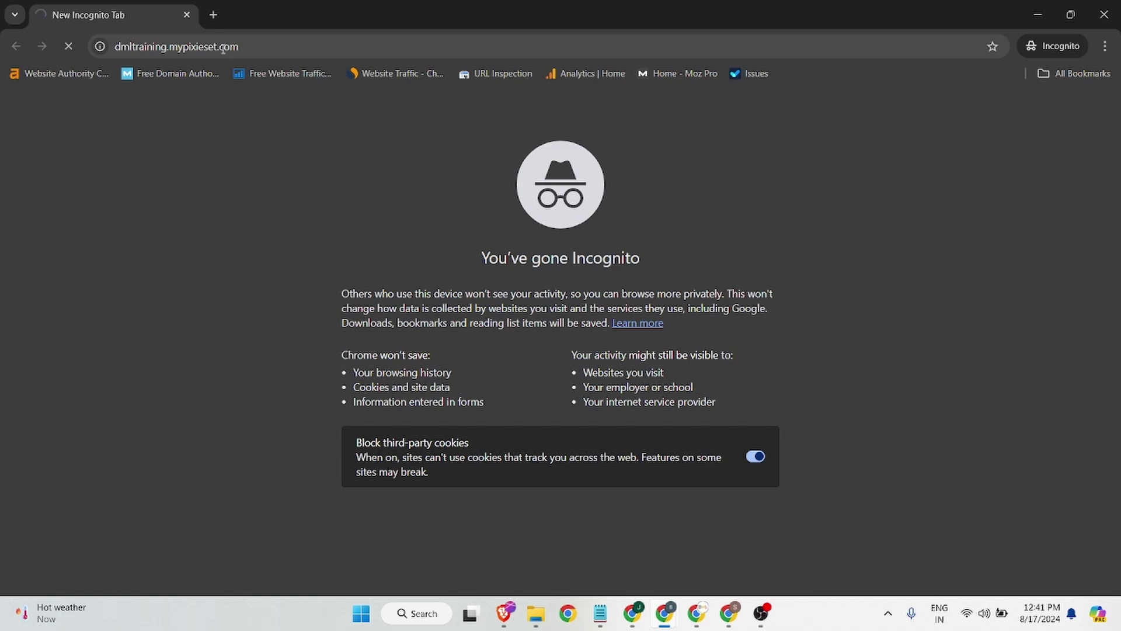
- Inspect the HTML code of the "Read More:" link in the Business Listing Sites List column on the published page
{"action": "scroll", "coordinate": [460, 290], "scroll_direction": "down", "scroll_amount": 9}
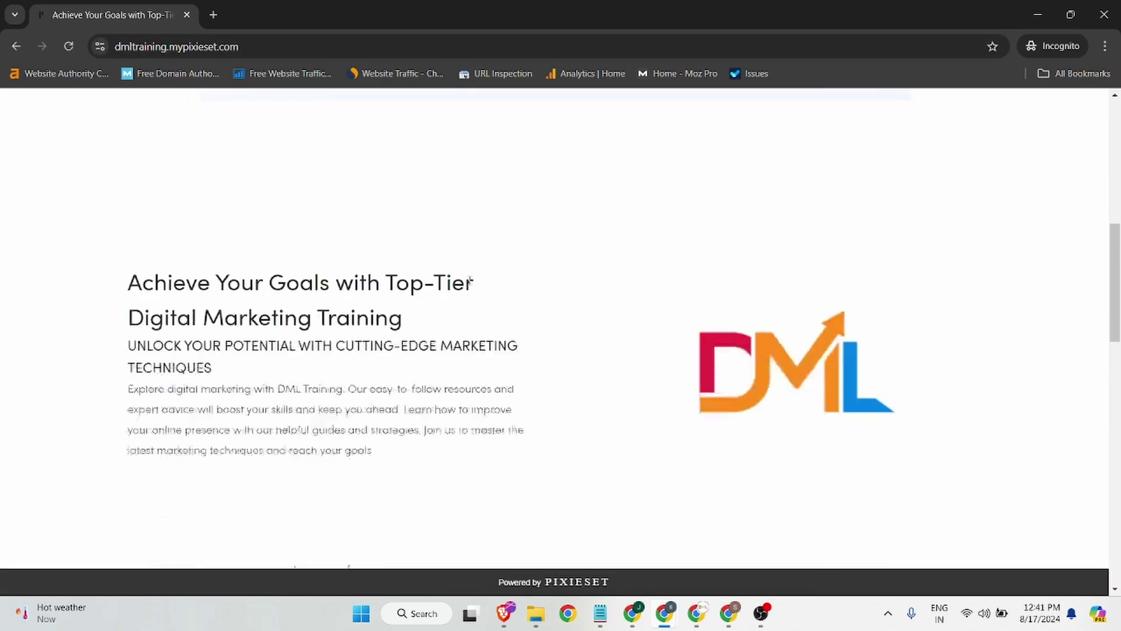
{"action": "scroll", "coordinate": [471, 279], "scroll_direction": "down", "scroll_amount": 6}
{"action": "right_click", "coordinate": [376, 357]}
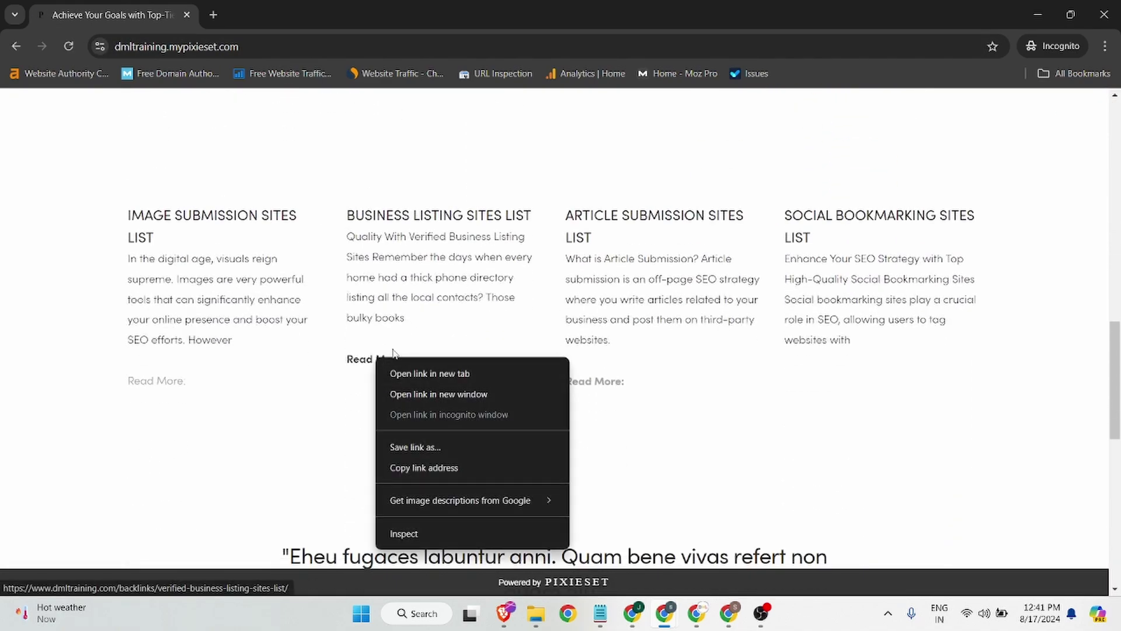
{"action": "scroll", "coordinate": [351, 290], "scroll_direction": "up", "scroll_amount": 1}
{"action": "scroll", "coordinate": [350, 291], "scroll_direction": "down", "scroll_amount": 2}
{"action": "right_click", "coordinate": [378, 288]}
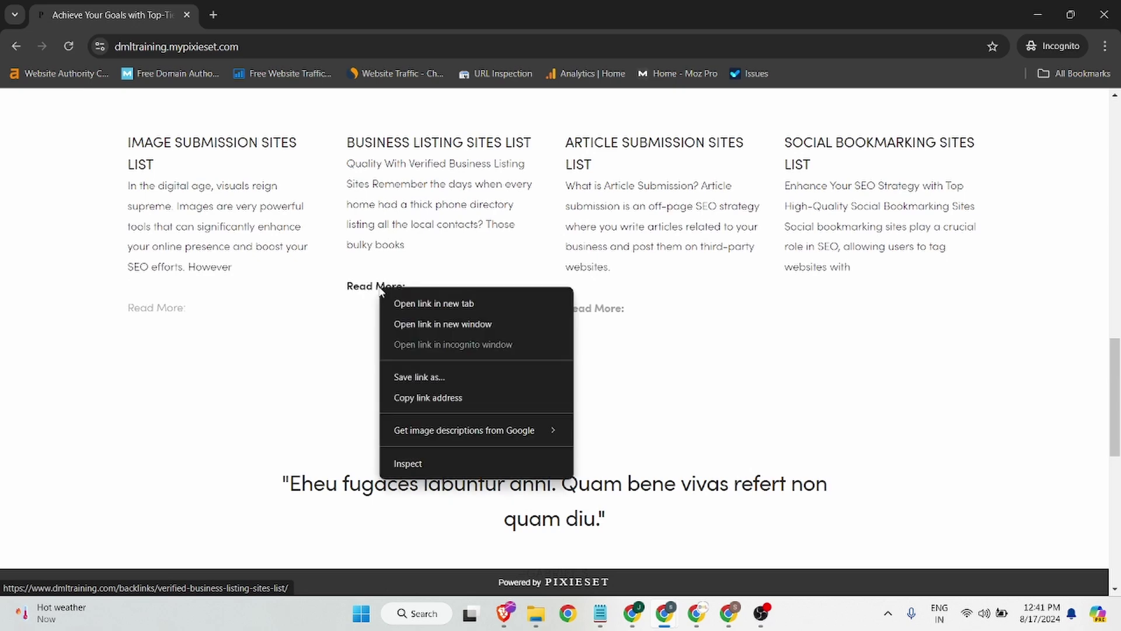
{"action": "left_click", "coordinate": [433, 465]}
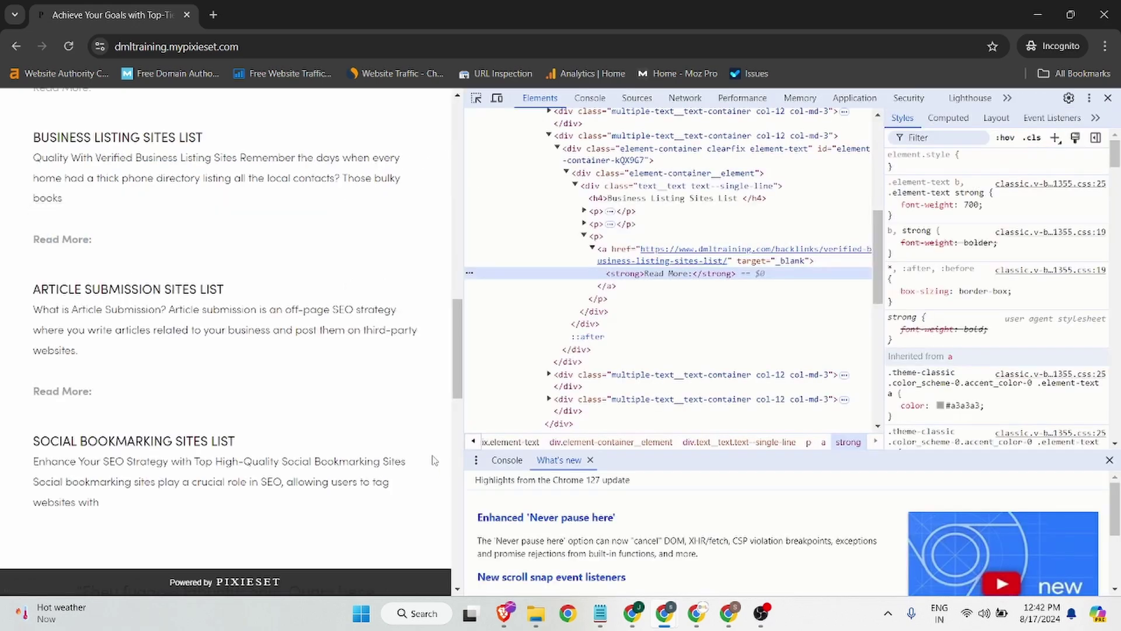